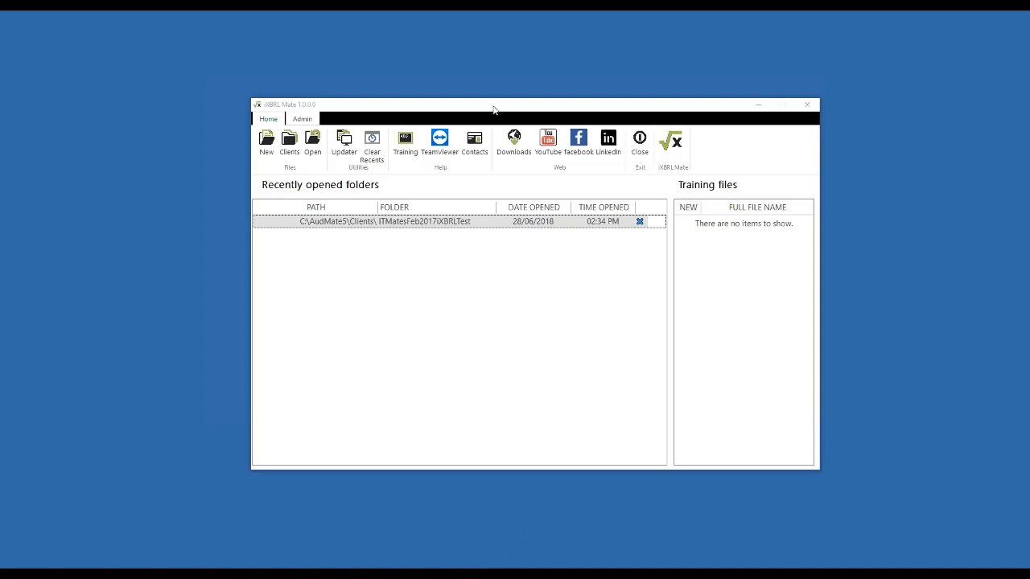
Step: Open the recent client folder ITMatesFeb2017iXBRLTest and look through the first entries of its minimum return
{"action": "double_click", "coordinate": [446, 227]}
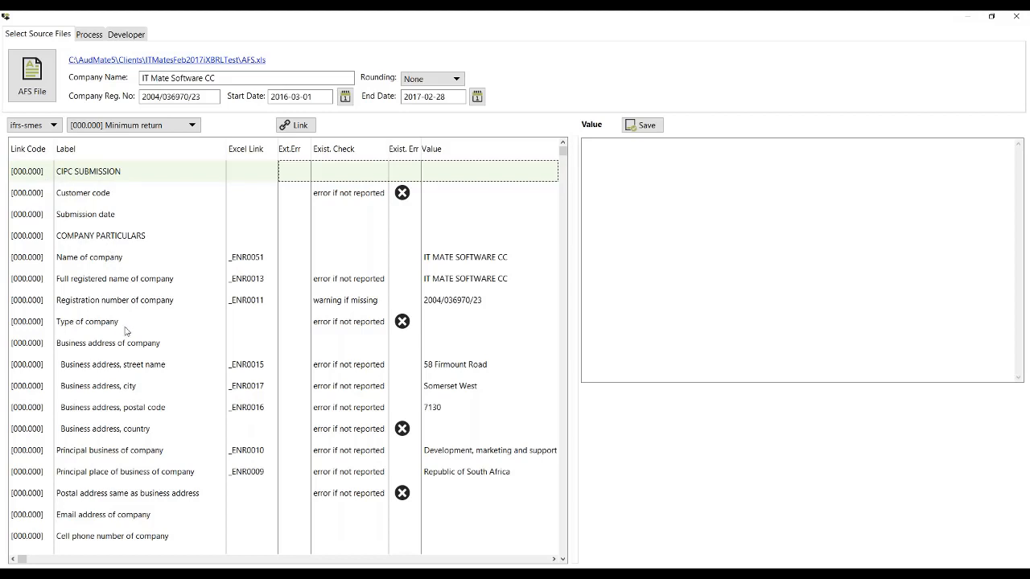
{"action": "key", "text": "Down"}
{"action": "key", "text": "Down"}
{"action": "key", "text": "Down"}
{"action": "key", "text": "Down"}
{"action": "key", "text": "Down"}
{"action": "key", "text": "Down"}
{"action": "key", "text": "Down"}
{"action": "key", "text": "Down"}
{"action": "key", "text": "Down"}
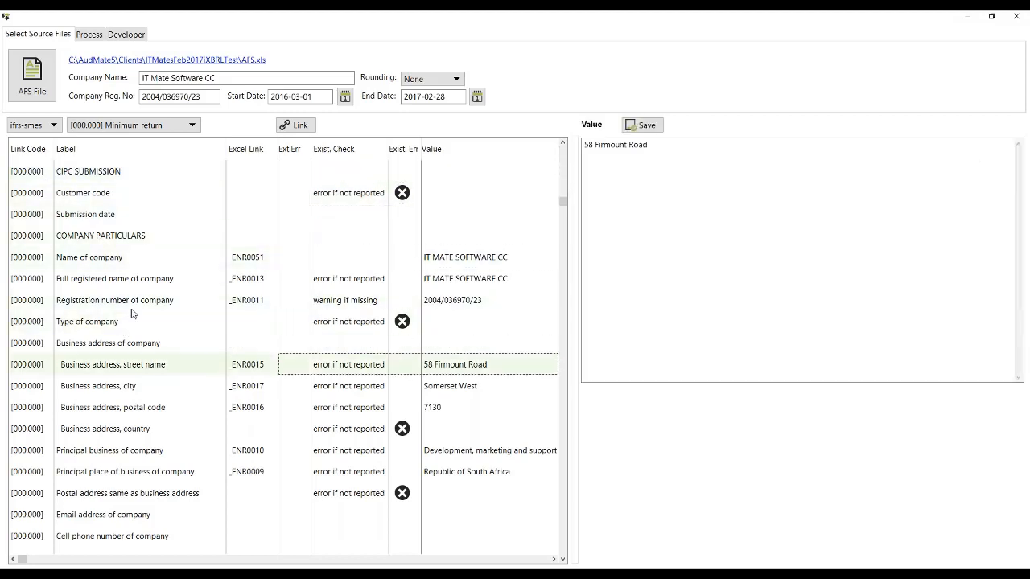
{"action": "left_click", "coordinate": [81, 199]}
{"action": "left_click", "coordinate": [85, 219]}
{"action": "left_click", "coordinate": [83, 259]}
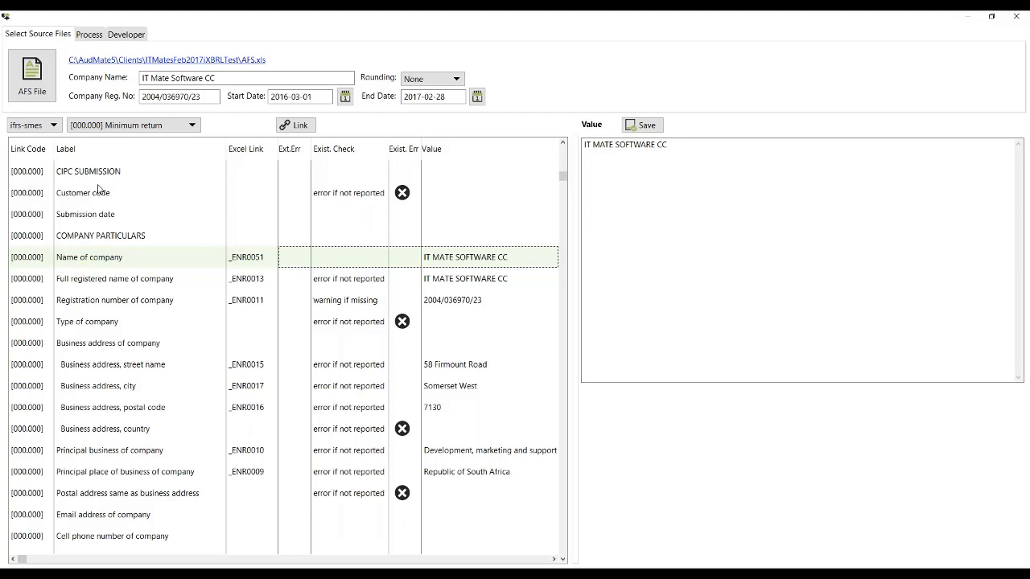
Step: Select AFS.xls from the client folder as the annual financial statements file to link
{"action": "left_click", "coordinate": [33, 84]}
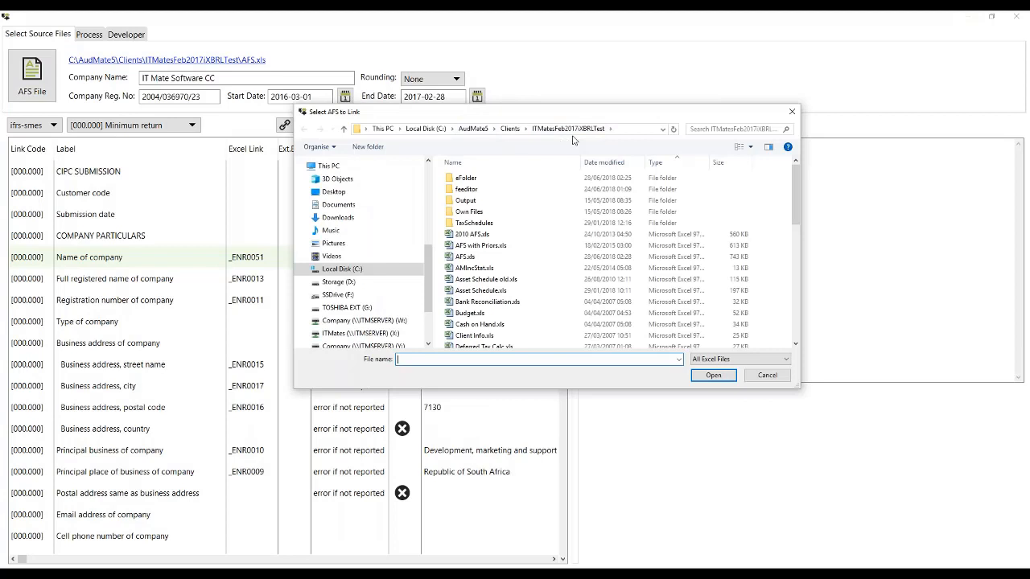
{"action": "left_click", "coordinate": [464, 257]}
{"action": "double_click", "coordinate": [464, 257]}
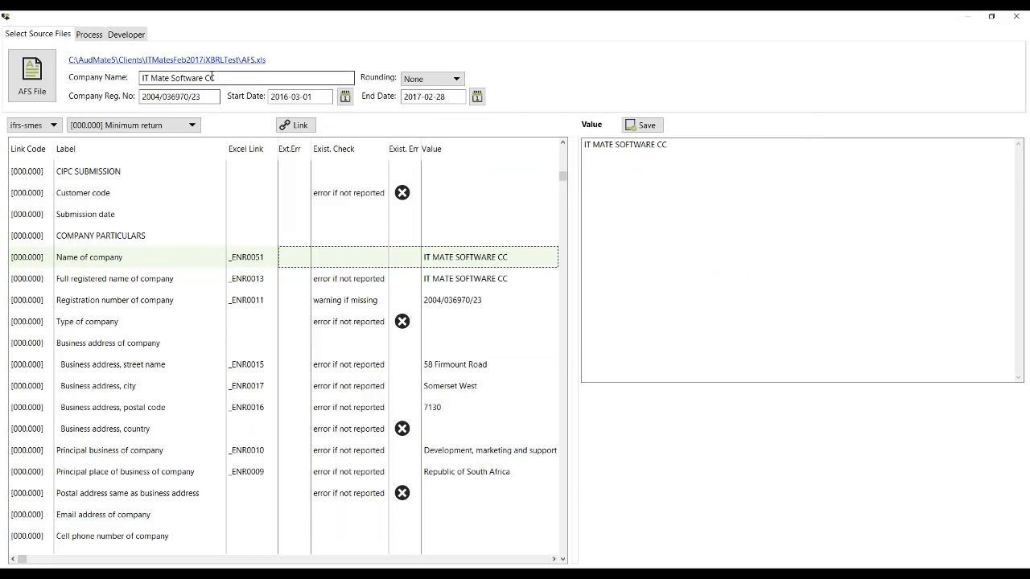
Step: Open the linked AFS.xls workbook in Excel and view its Index and Balance Sheet worksheets
{"action": "left_click", "coordinate": [162, 64]}
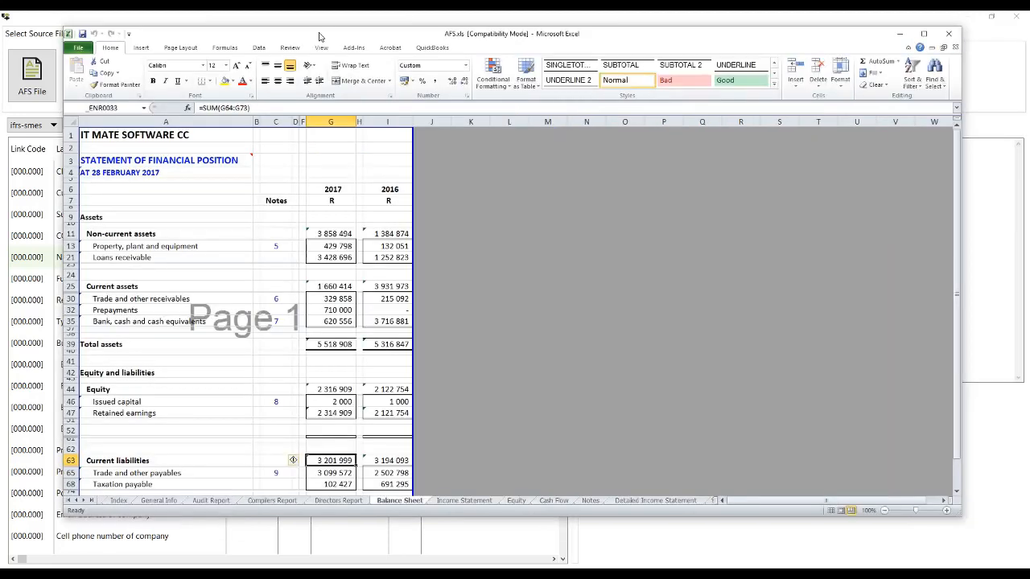
{"action": "double_click", "coordinate": [319, 36]}
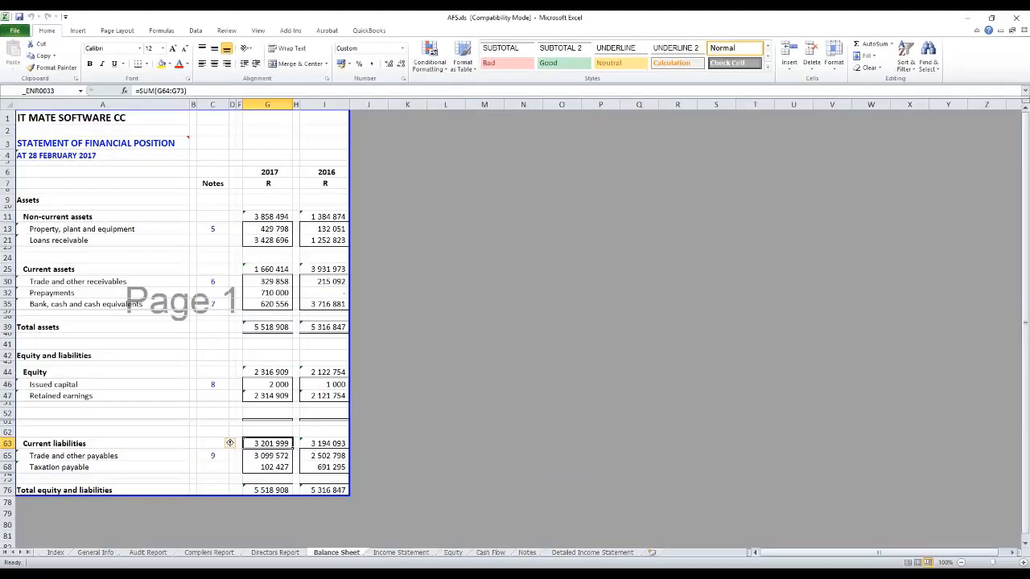
{"action": "left_click", "coordinate": [54, 552]}
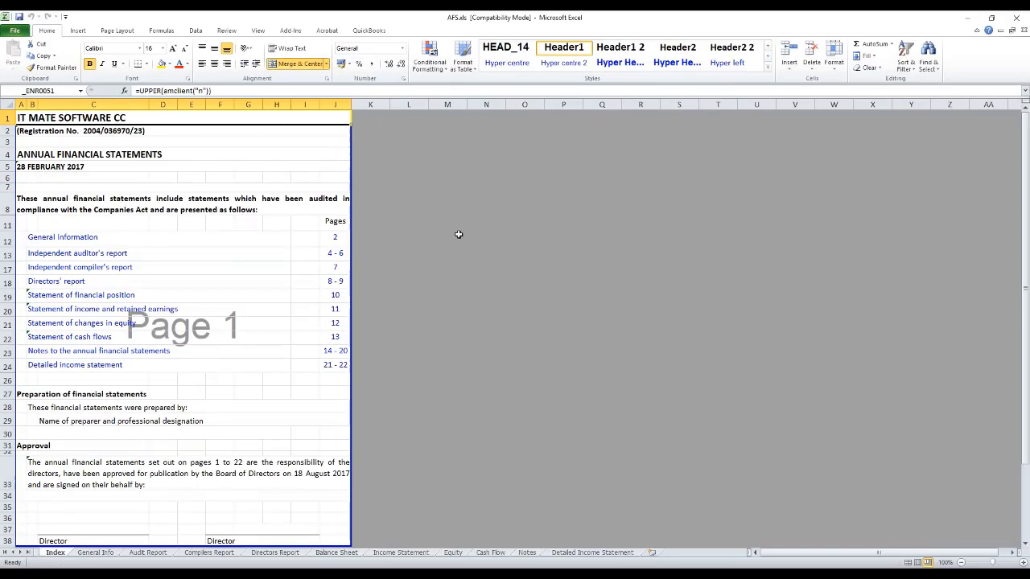
{"action": "left_click", "coordinate": [336, 553]}
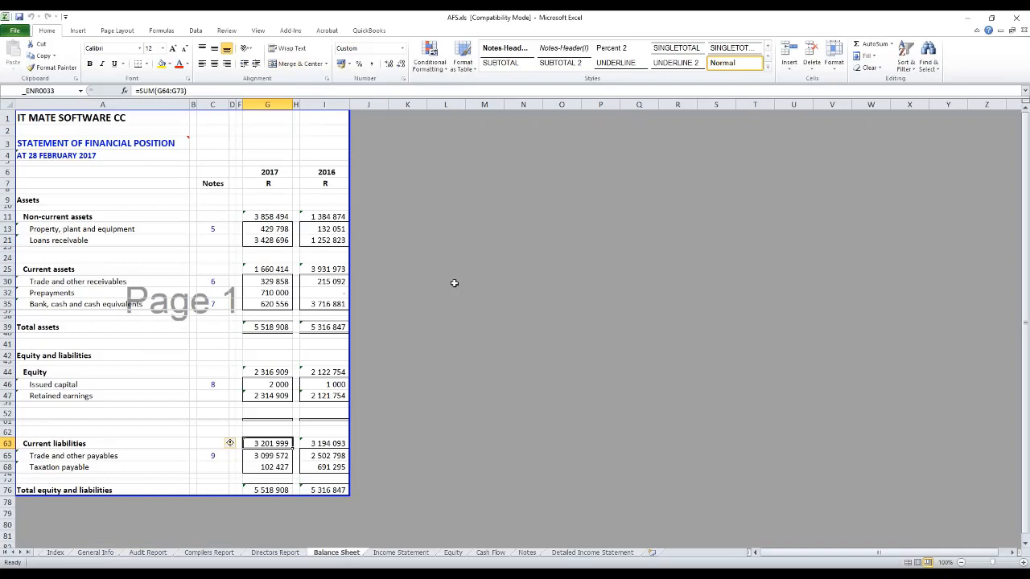
Step: Close the AFS.xls workbook, saving its changes, and return to the iXBRL return
{"action": "left_click", "coordinate": [969, 22]}
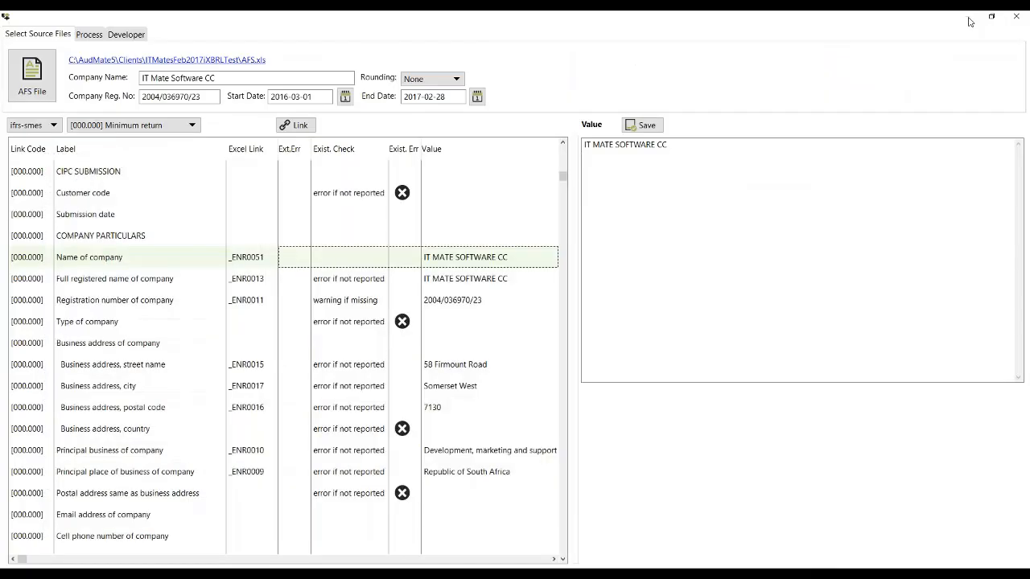
{"action": "left_click", "coordinate": [618, 574]}
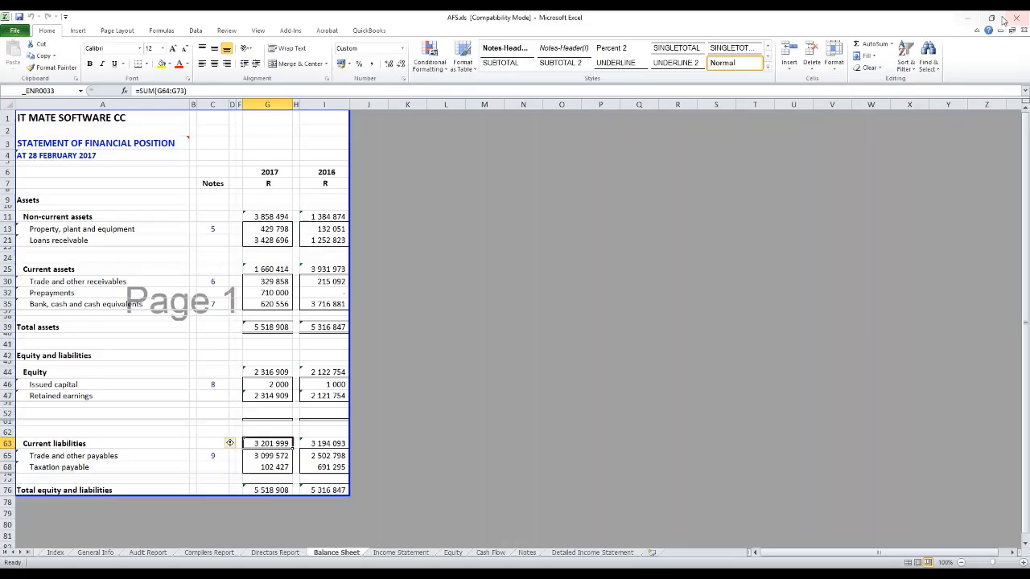
{"action": "left_click", "coordinate": [1017, 18]}
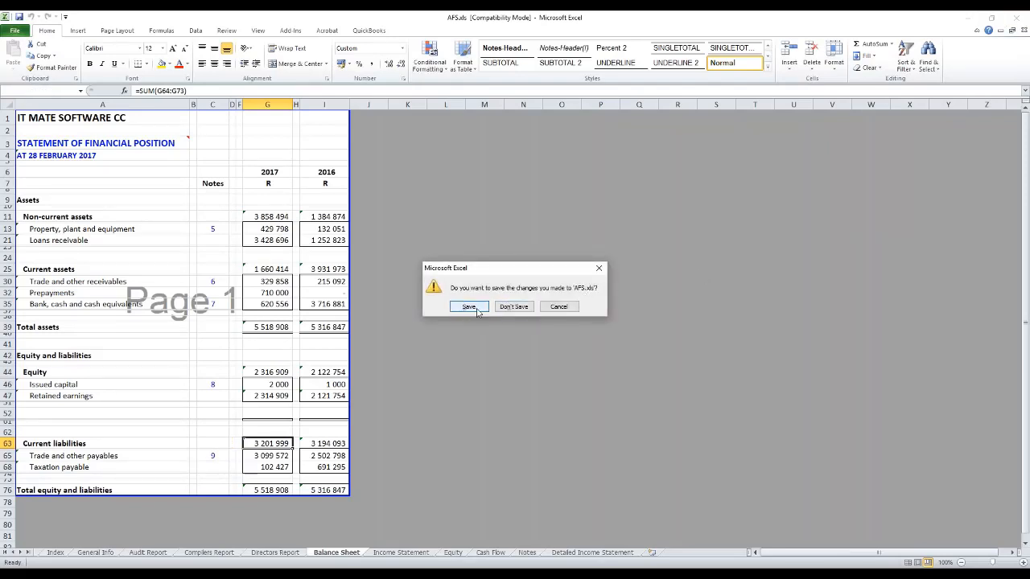
{"action": "left_click", "coordinate": [470, 307]}
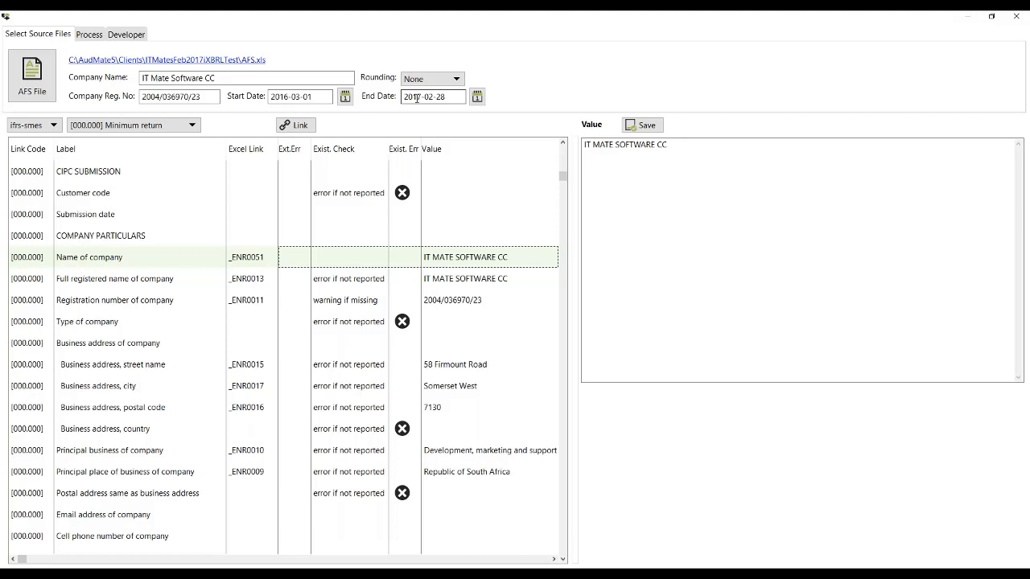
Step: Set the rounding of the financial statement figures to None
{"action": "left_click", "coordinate": [434, 79]}
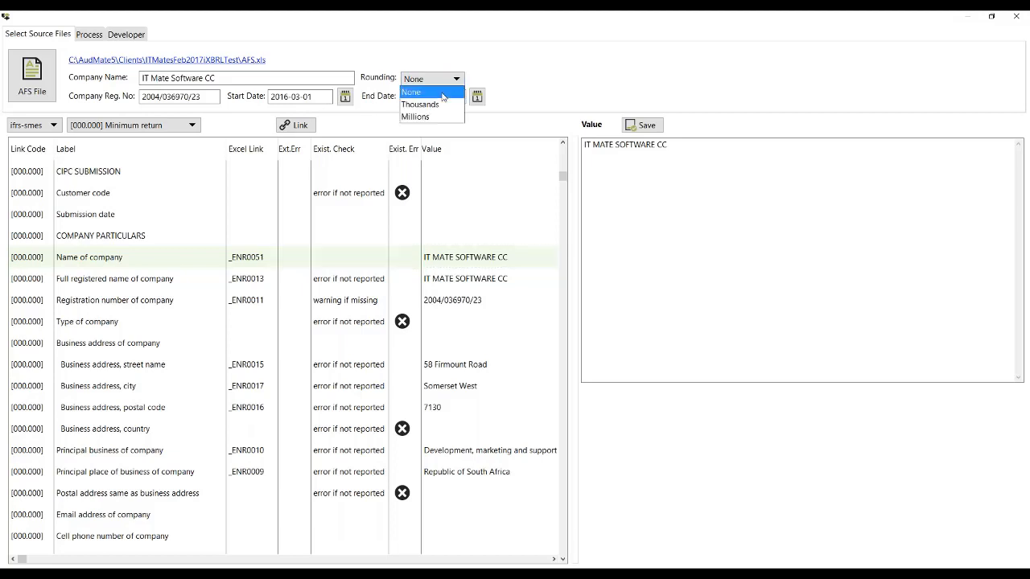
{"action": "left_click", "coordinate": [441, 93]}
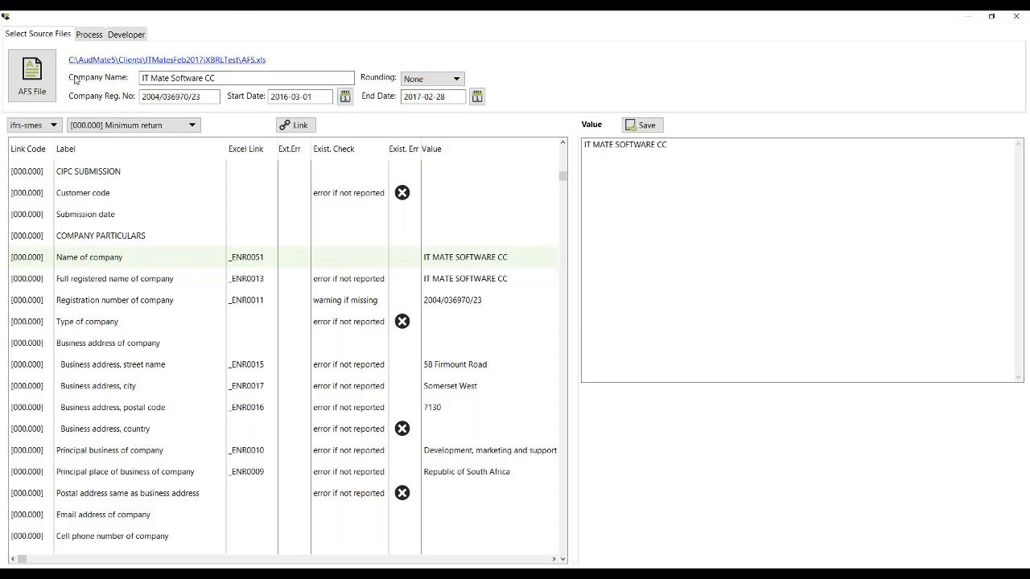
Step: Clear all values in the return and extract them again from the linked AFS workbook
{"action": "left_click", "coordinate": [89, 35]}
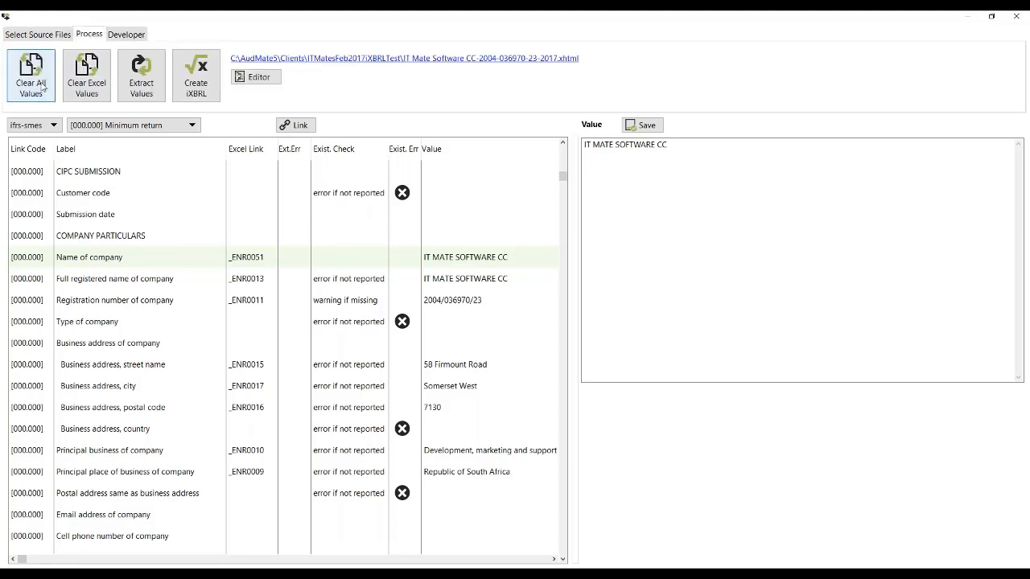
{"action": "left_click", "coordinate": [42, 86]}
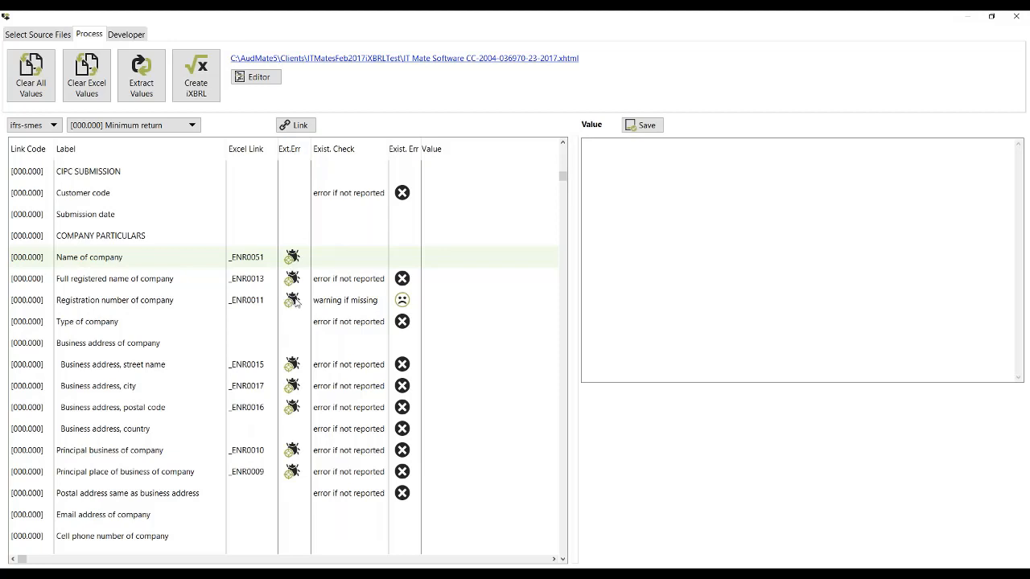
{"action": "left_click", "coordinate": [476, 259]}
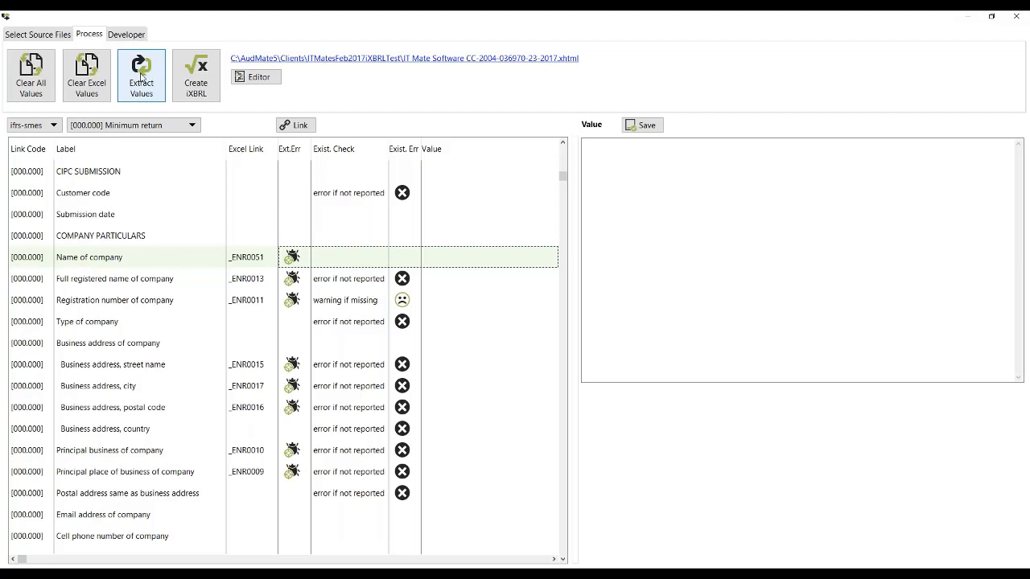
{"action": "left_click", "coordinate": [141, 77]}
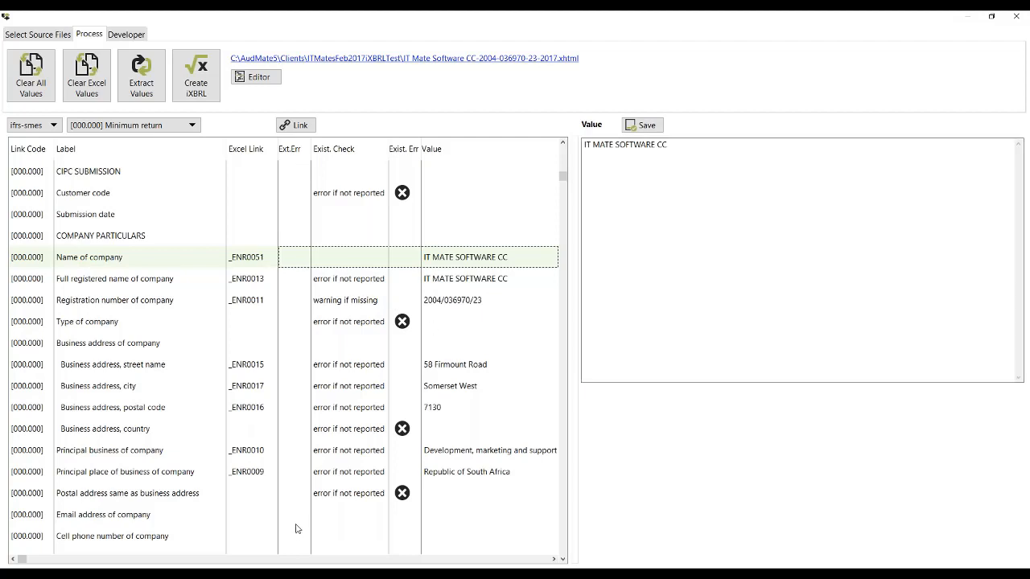
Step: Examine the extracted values of the minimum return down to the financial summary, then go back to the first entry
{"action": "key", "text": "Down"}
{"action": "key", "text": "Down"}
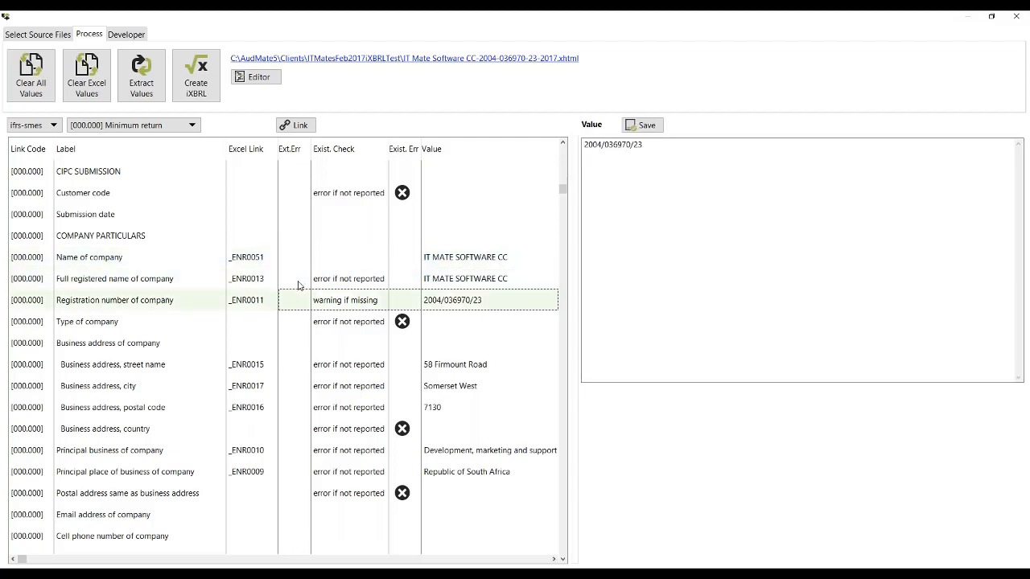
{"action": "key", "text": "Down"}
{"action": "key", "text": "Down"}
{"action": "key", "text": "Down"}
{"action": "key", "text": "Down"}
{"action": "key", "text": "Down"}
{"action": "key", "text": "Down"}
{"action": "key", "text": "Down"}
{"action": "key", "text": "Down"}
{"action": "key", "text": "Down"}
{"action": "key", "text": "Down"}
{"action": "key", "text": "Down"}
{"action": "key", "text": "Down"}
{"action": "key", "text": "Down"}
{"action": "key", "text": "Down"}
{"action": "key", "text": "Down"}
{"action": "key", "text": "Down"}
{"action": "key", "text": "Down"}
{"action": "key", "text": "Down"}
{"action": "key", "text": "Down"}
{"action": "key", "text": "Down"}
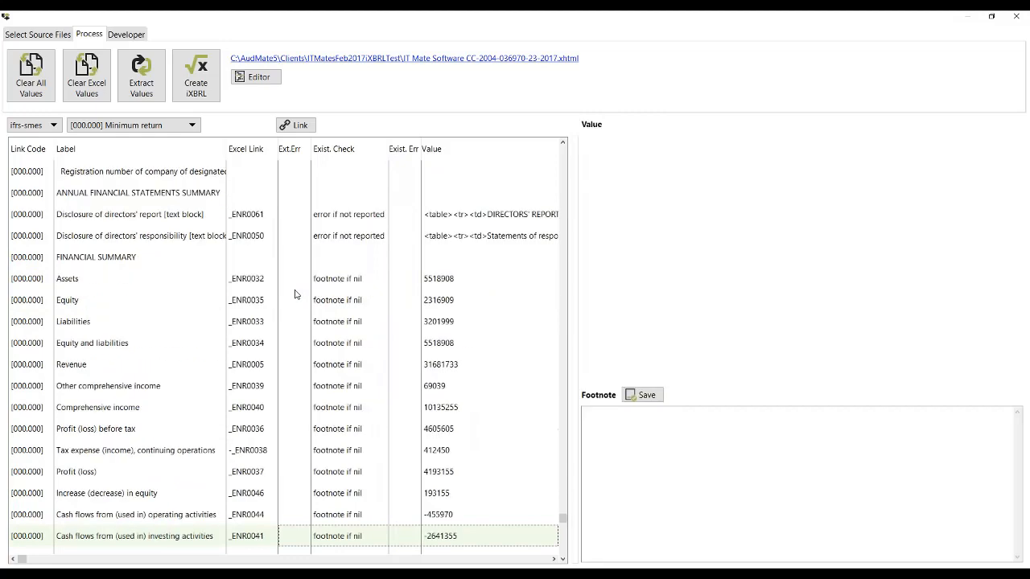
{"action": "key", "text": "Down"}
{"action": "key", "text": "Down"}
{"action": "key", "text": "Down"}
{"action": "key", "text": "Down"}
{"action": "key", "text": "Down"}
{"action": "key", "text": "Up"}
{"action": "key", "text": "Up"}
{"action": "key", "text": "Up"}
{"action": "key", "text": "Up"}
{"action": "key", "text": "Up"}
{"action": "key", "text": "Up"}
{"action": "key", "text": "Up"}
{"action": "key", "text": "Up"}
{"action": "key", "text": "Up"}
{"action": "key", "text": "Up"}
{"action": "key", "text": "Up"}
{"action": "key", "text": "Up"}
{"action": "key", "text": "Up"}
{"action": "key", "text": "Up"}
{"action": "key", "text": "Up"}
{"action": "key", "text": "Up"}
{"action": "key", "text": "Up"}
{"action": "key", "text": "Up"}
{"action": "key", "text": "Up"}
{"action": "key", "text": "Up"}
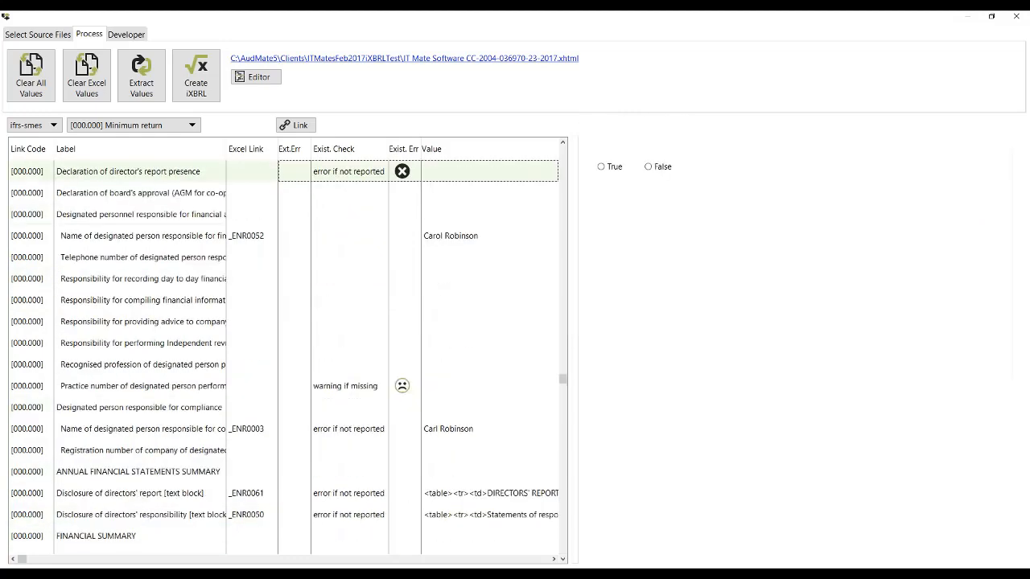
{"action": "key", "text": "Up"}
{"action": "key", "text": "Up"}
{"action": "key", "text": "Up"}
{"action": "key", "text": "Up"}
{"action": "key", "text": "Up"}
{"action": "key", "text": "Up"}
{"action": "key", "text": "Up"}
{"action": "key", "text": "Up"}
{"action": "key", "text": "Up"}
{"action": "key", "text": "Up"}
{"action": "key", "text": "Up"}
{"action": "key", "text": "Up"}
{"action": "key", "text": "Up"}
{"action": "key", "text": "Up"}
{"action": "key", "text": "Up"}
{"action": "key", "text": "Up"}
{"action": "key", "text": "Up"}
{"action": "key", "text": "Up"}
{"action": "key", "text": "Up"}
{"action": "key", "text": "Up"}
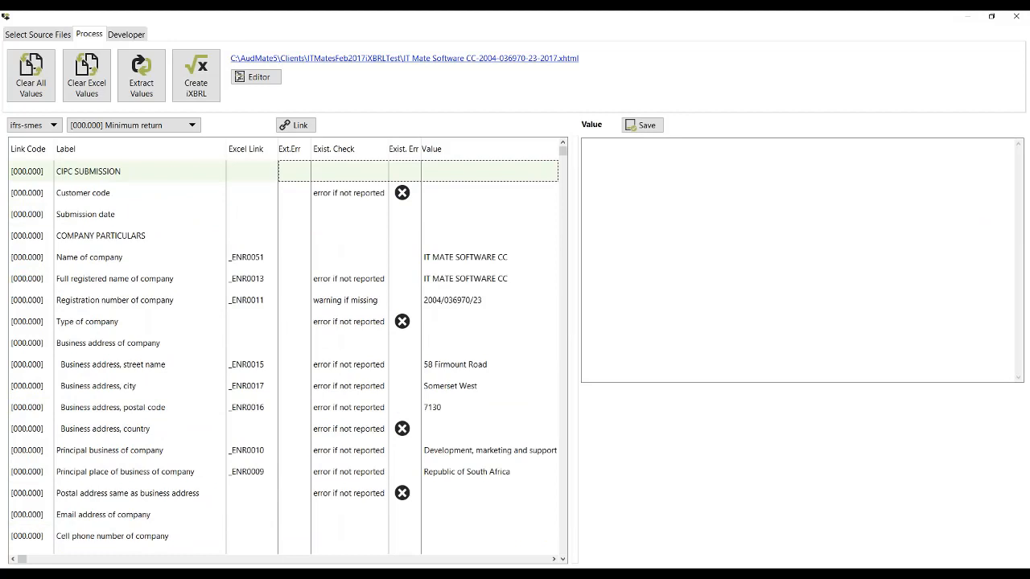
Step: Enter the customer code for the CIPC submission and save the value
{"action": "left_click", "coordinate": [422, 198]}
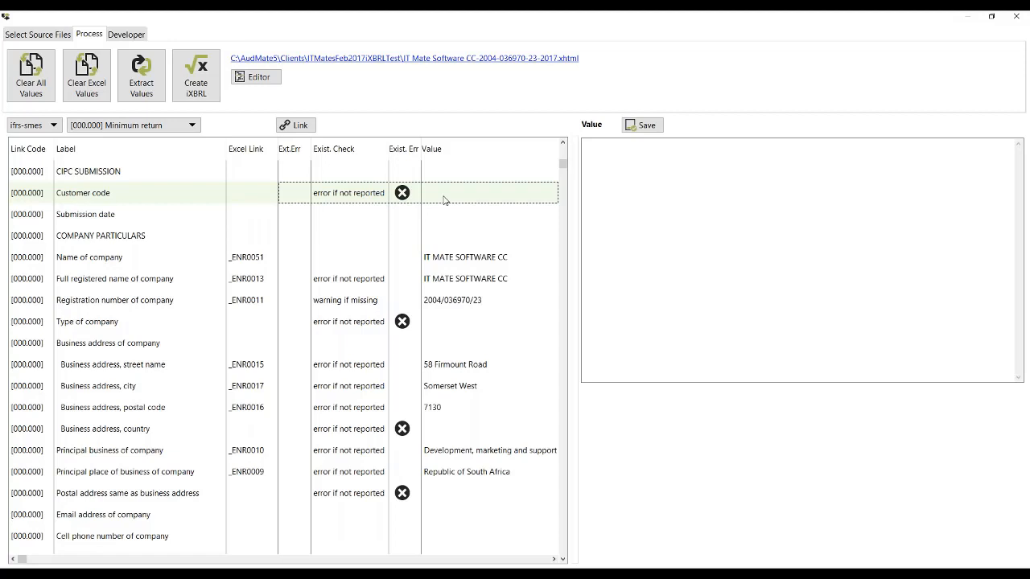
{"action": "left_click", "coordinate": [629, 160]}
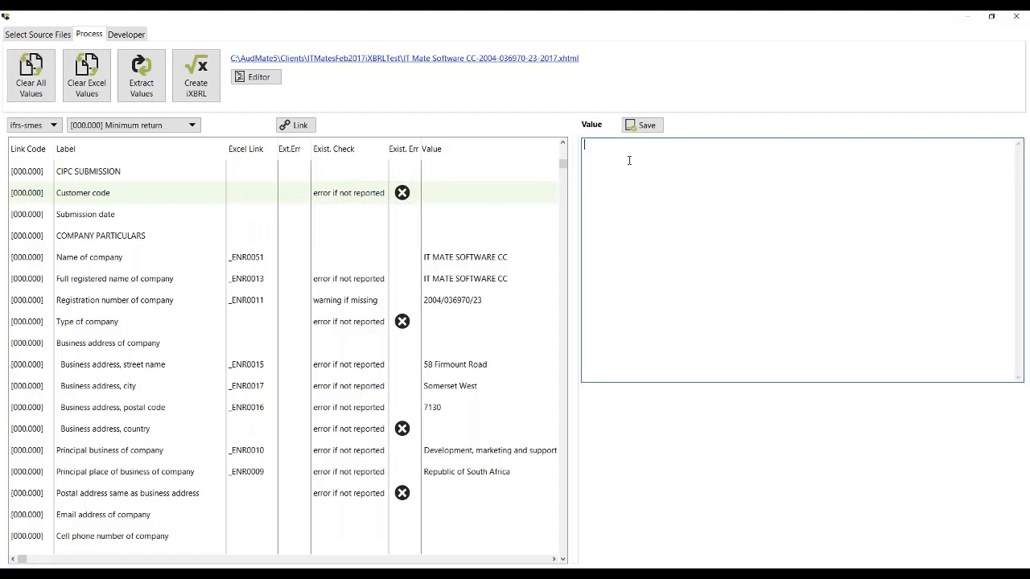
{"action": "type", "text": "ITMATE"}
{"action": "left_click", "coordinate": [651, 125]}
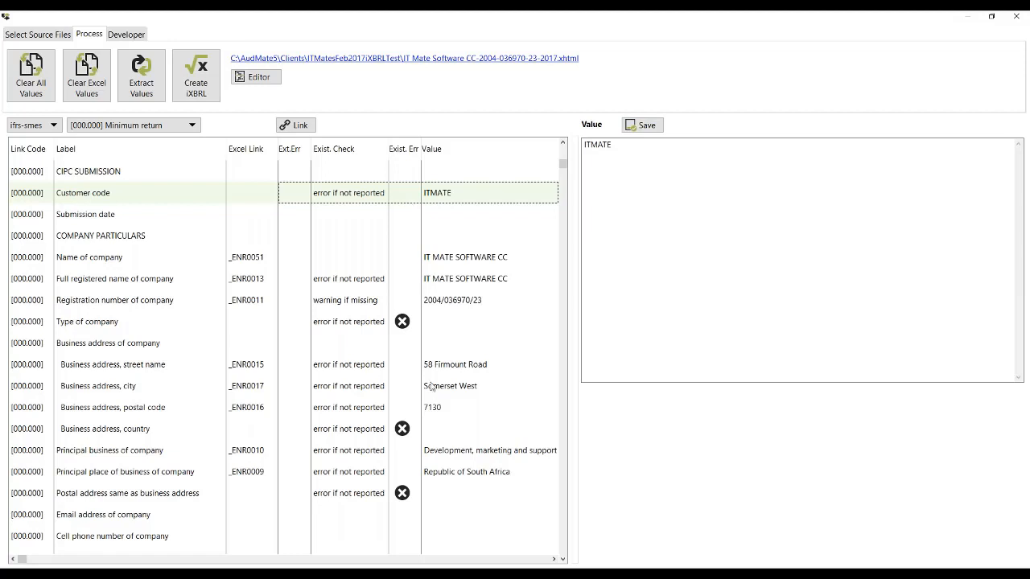
Step: Set the type of company to Domestic close corporation
{"action": "left_click", "coordinate": [434, 324]}
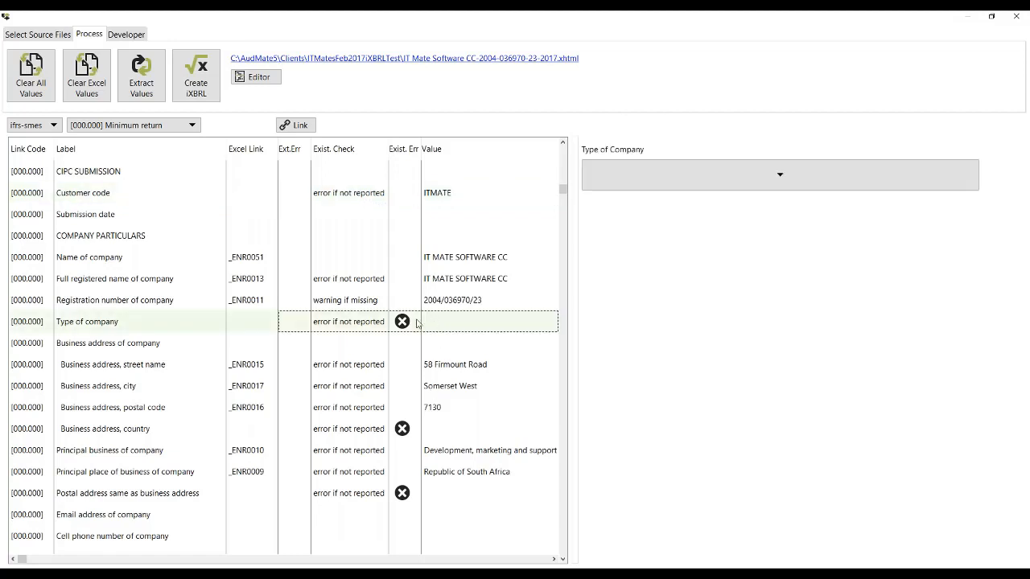
{"action": "left_click", "coordinate": [780, 180]}
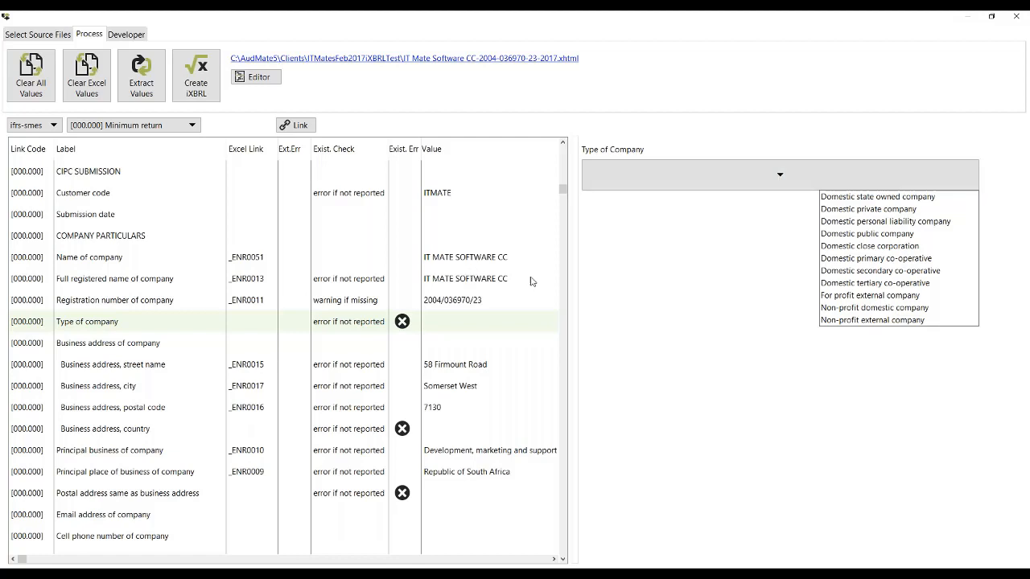
{"action": "left_click", "coordinate": [875, 252]}
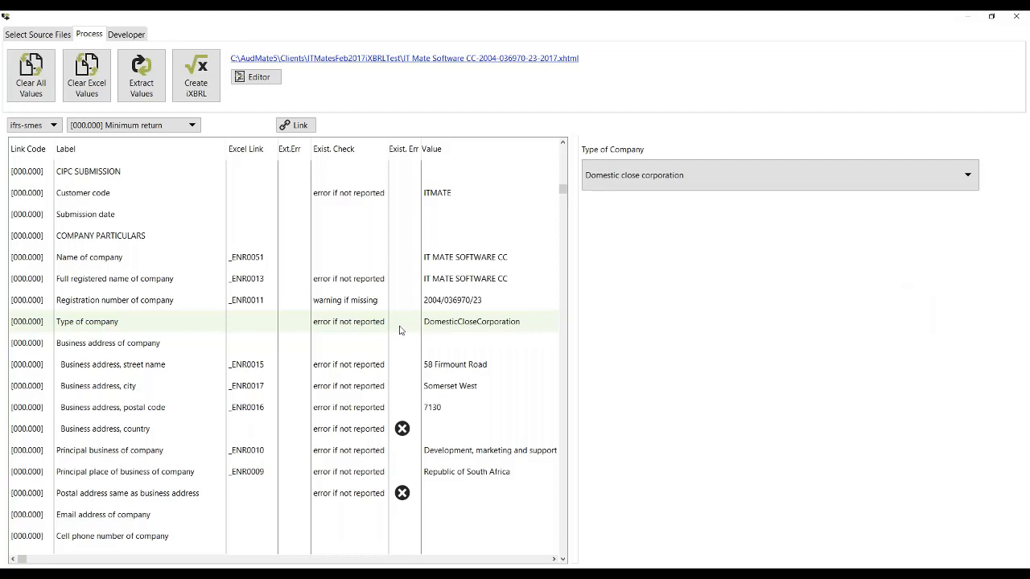
Step: Save ZAF as the business address country and answer True for the postal address being the same as the business address
{"action": "left_click", "coordinate": [408, 436]}
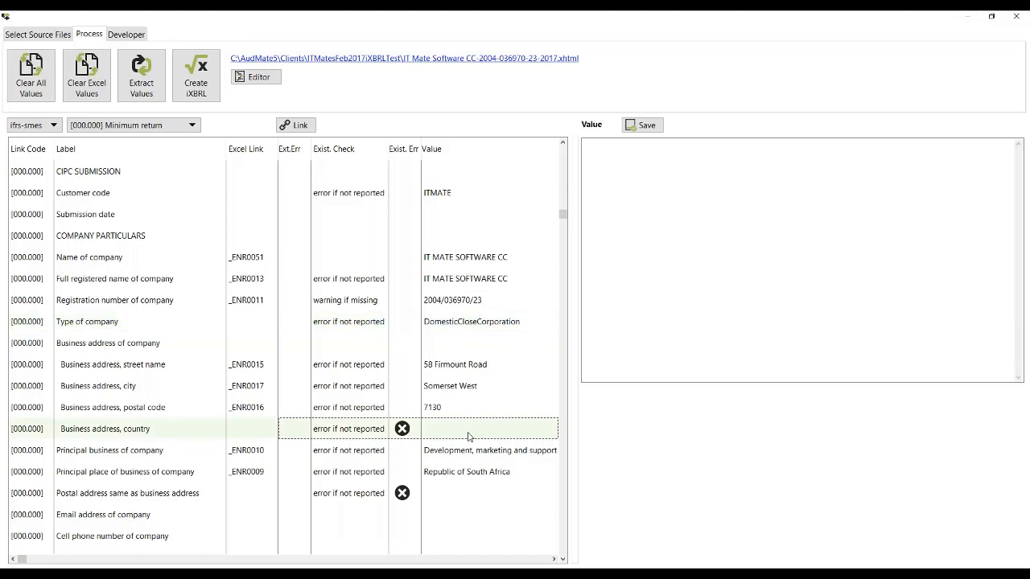
{"action": "left_click", "coordinate": [627, 173]}
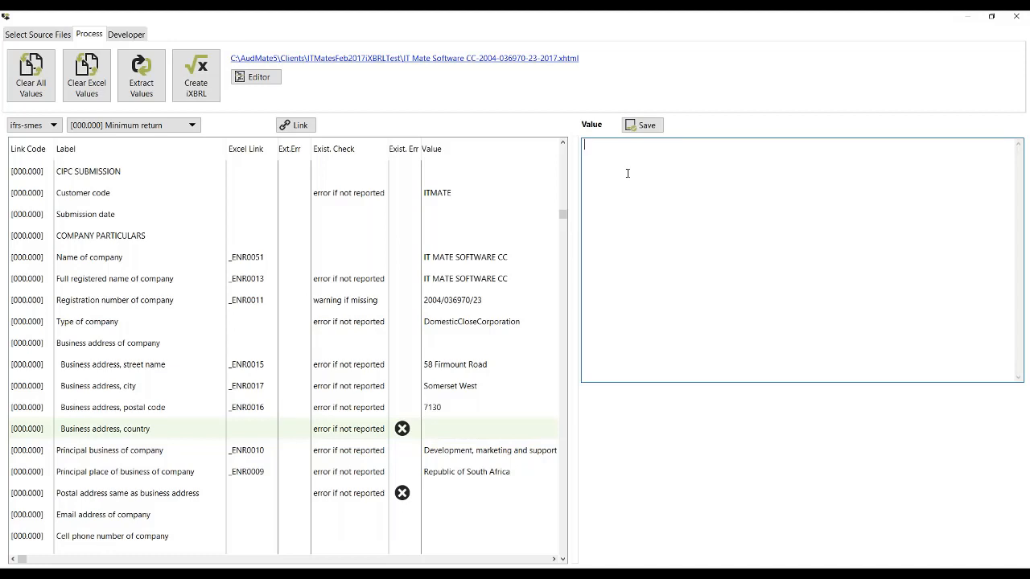
{"action": "type", "text": "ZAF"}
{"action": "left_click", "coordinate": [653, 127]}
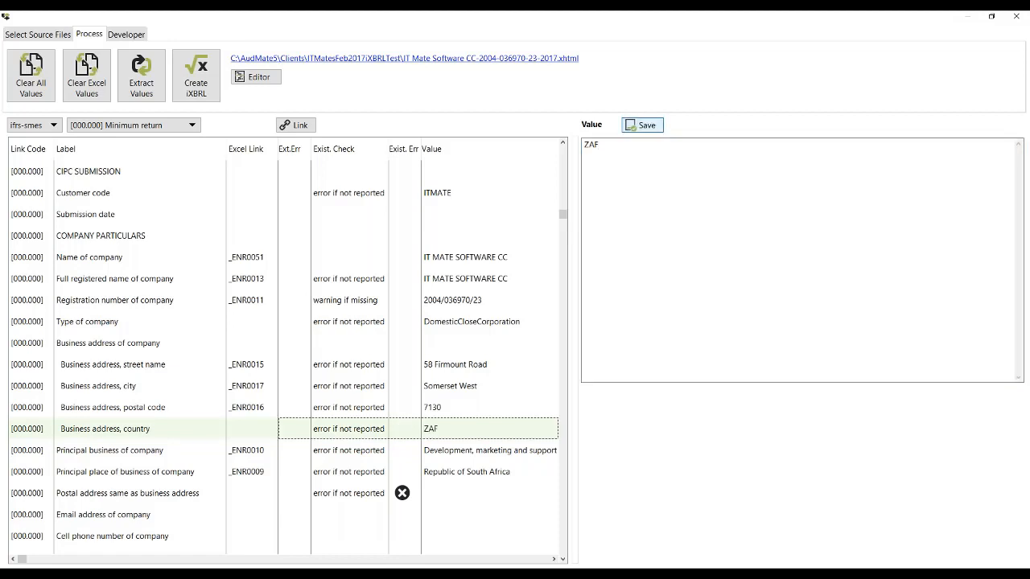
{"action": "left_click", "coordinate": [402, 496]}
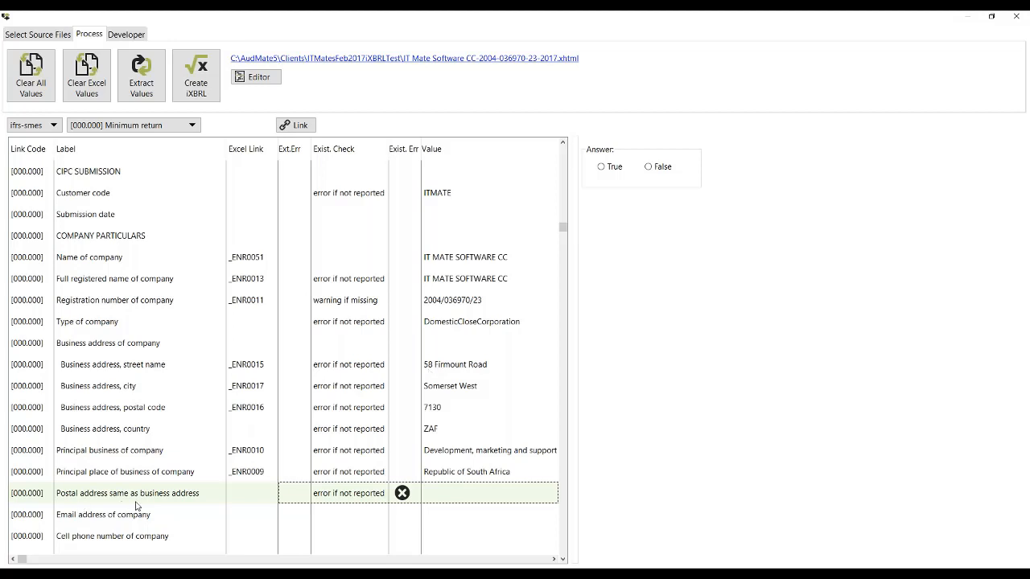
{"action": "left_click", "coordinate": [605, 170]}
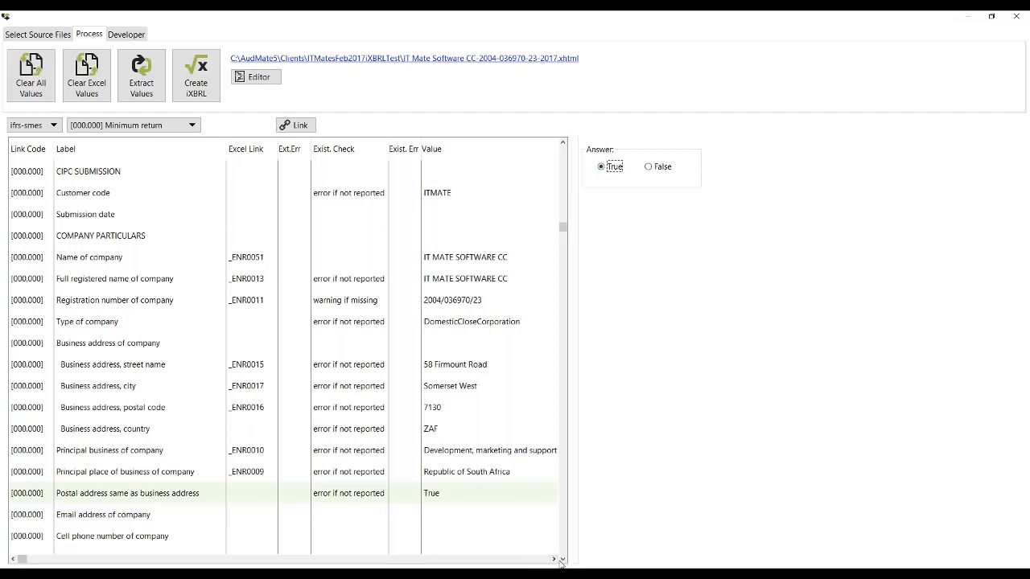
Step: Enter 2 as the average number of employees in the public interest score section and save the value
{"action": "key", "text": "Down"}
{"action": "key", "text": "Down"}
{"action": "key", "text": "Down"}
{"action": "key", "text": "Down"}
{"action": "key", "text": "Down"}
{"action": "key", "text": "Down"}
{"action": "key", "text": "Down"}
{"action": "key", "text": "Down"}
{"action": "key", "text": "Down"}
{"action": "key", "text": "Down"}
{"action": "key", "text": "Down"}
{"action": "key", "text": "Down"}
{"action": "key", "text": "Down"}
{"action": "key", "text": "Down"}
{"action": "key", "text": "Down"}
{"action": "key", "text": "Down"}
{"action": "key", "text": "Down"}
{"action": "key", "text": "Down"}
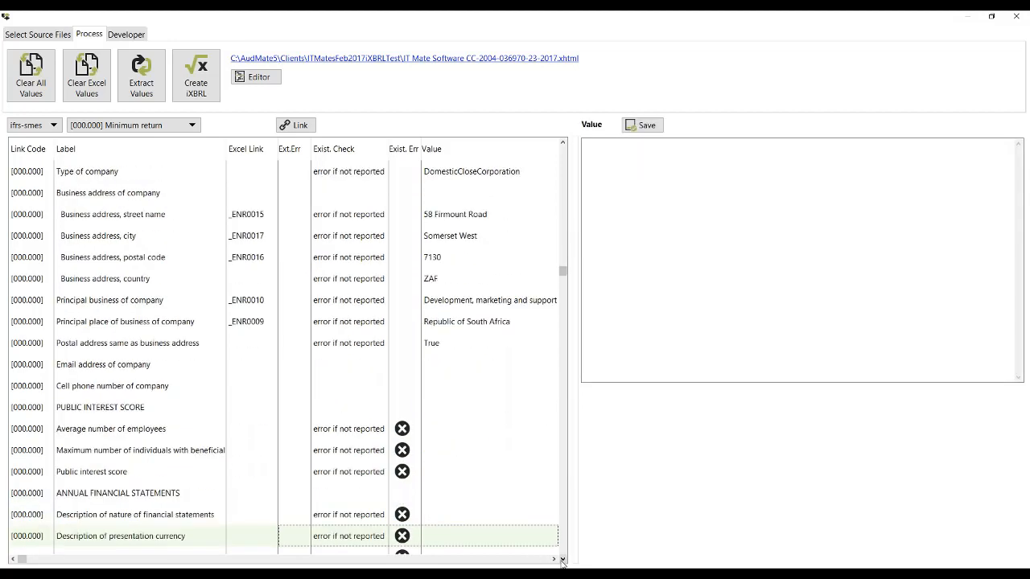
{"action": "key", "text": "Down"}
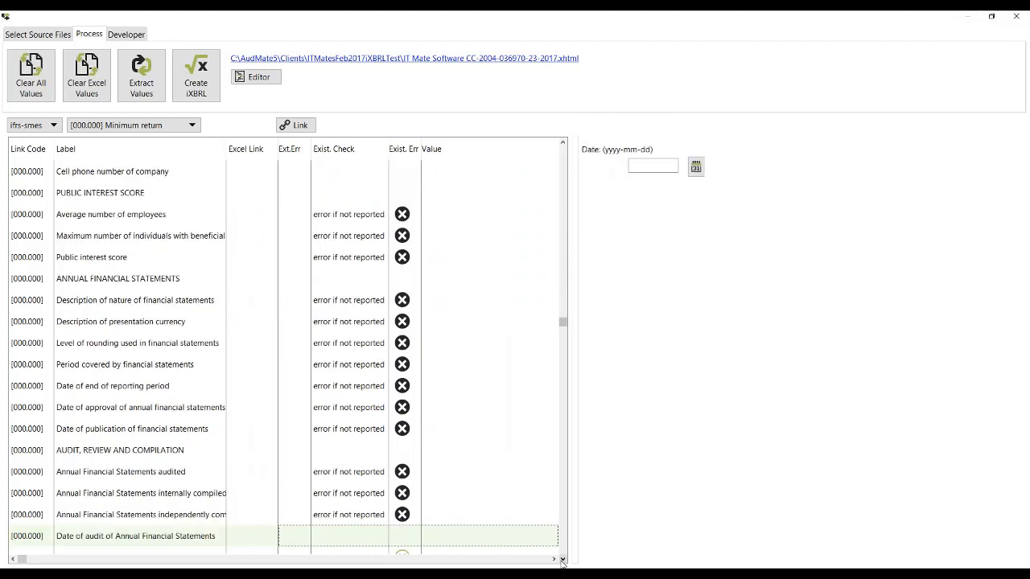
{"action": "key", "text": "Down"}
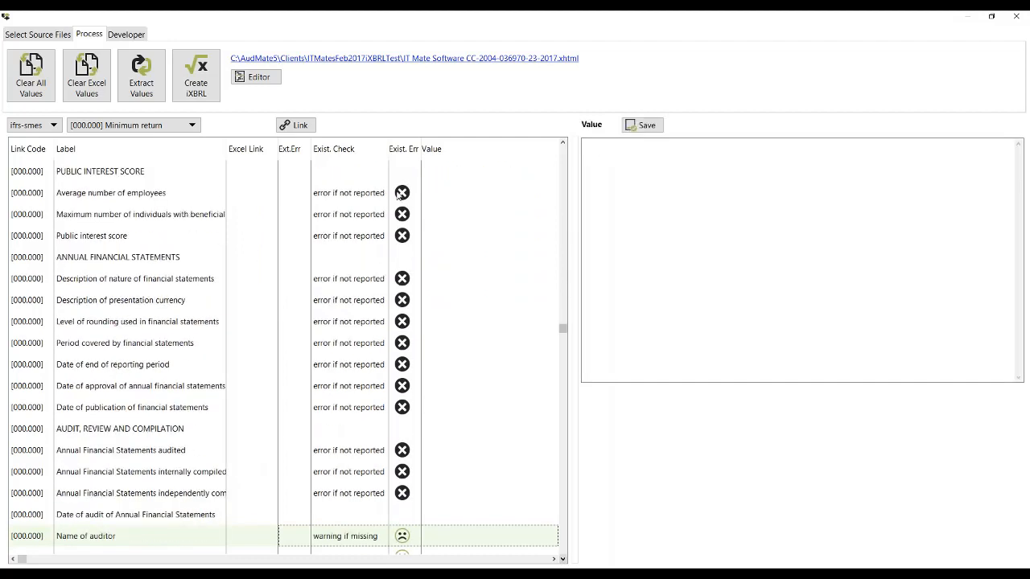
{"action": "left_click", "coordinate": [354, 197]}
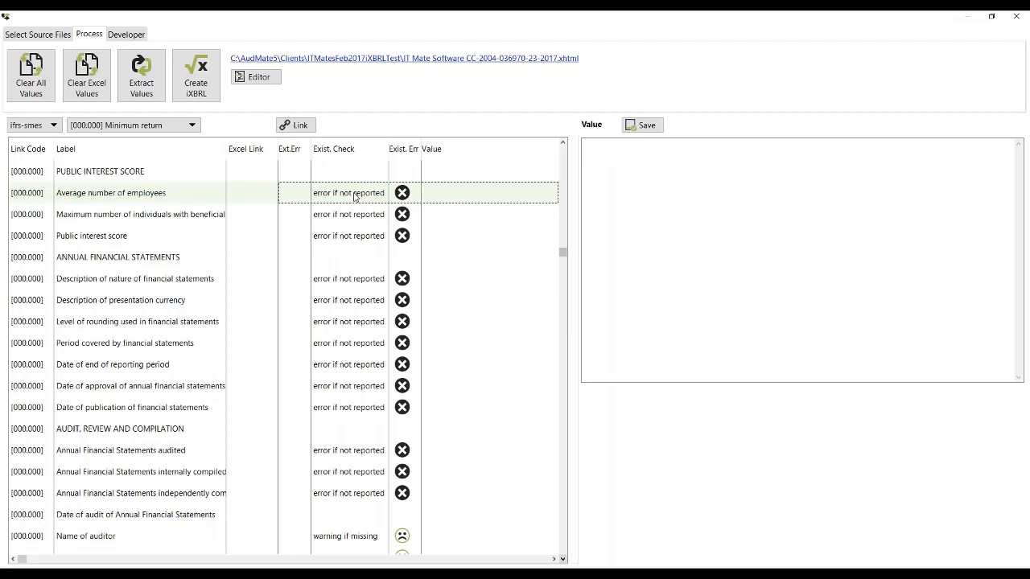
{"action": "left_click", "coordinate": [611, 156]}
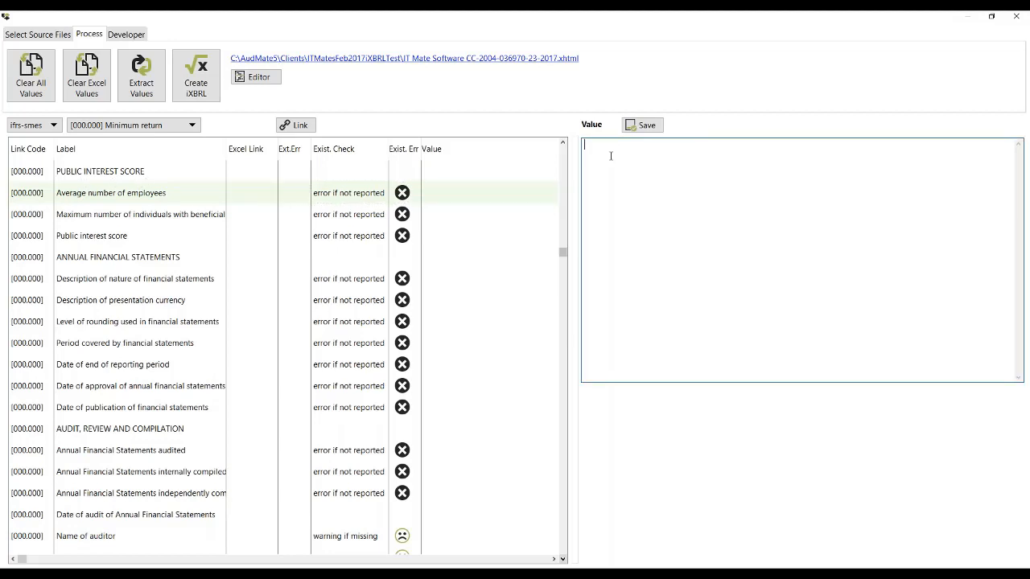
{"action": "type", "text": "2"}
{"action": "left_click", "coordinate": [644, 129]}
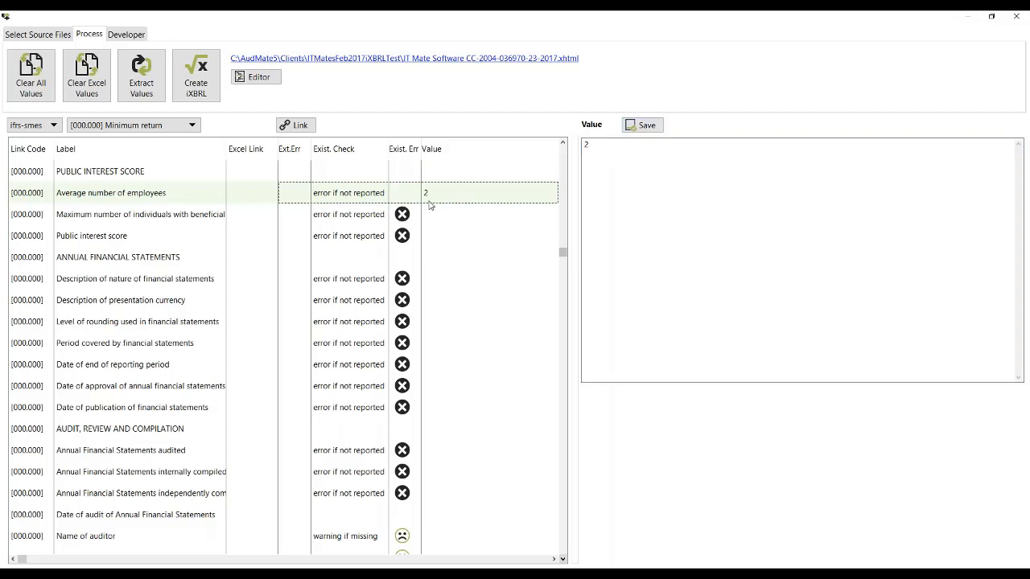
Step: Save 2 as the maximum number of individuals with beneficial interest
{"action": "left_click", "coordinate": [447, 222]}
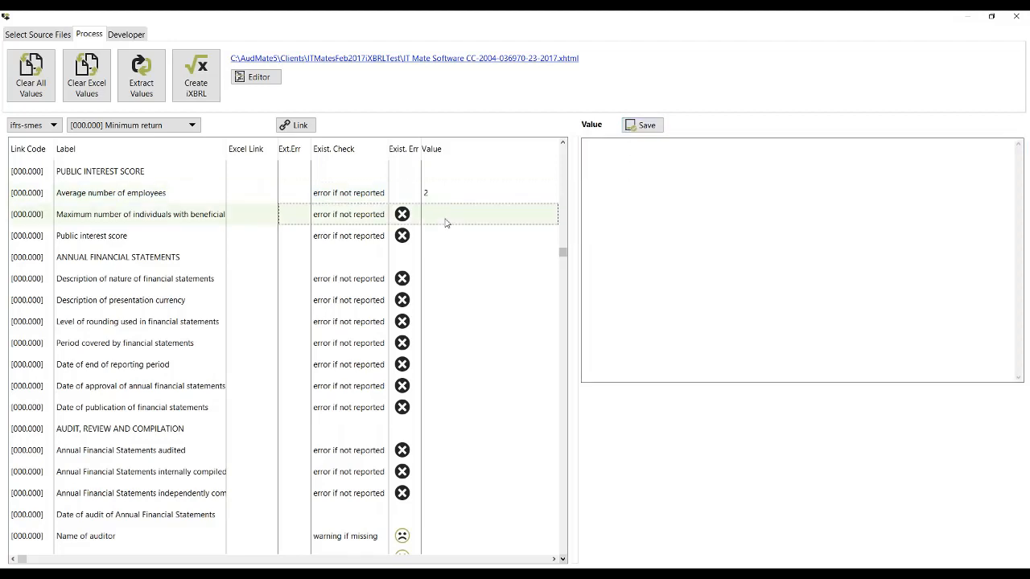
{"action": "left_click", "coordinate": [434, 197]}
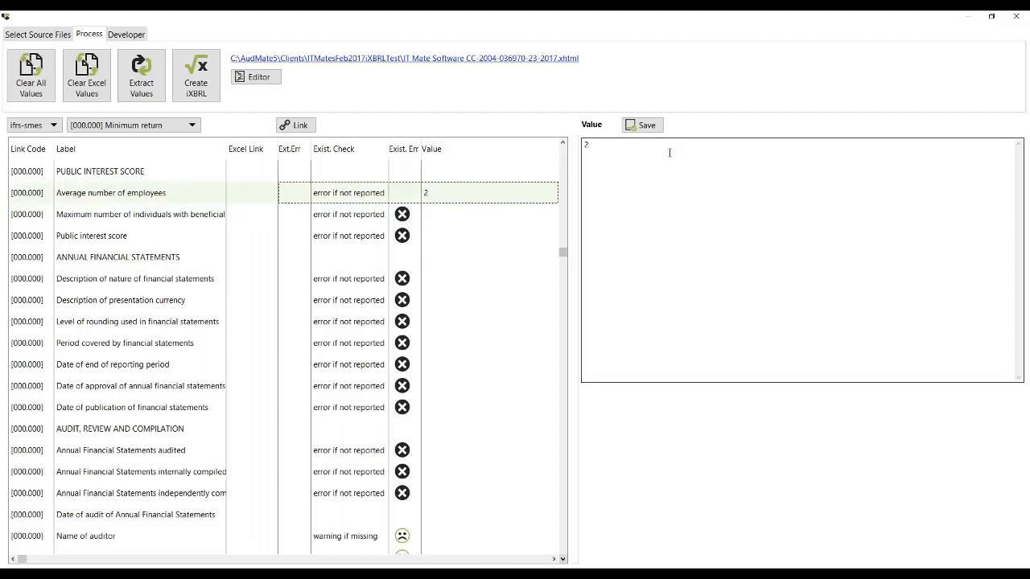
{"action": "double_click", "coordinate": [579, 148]}
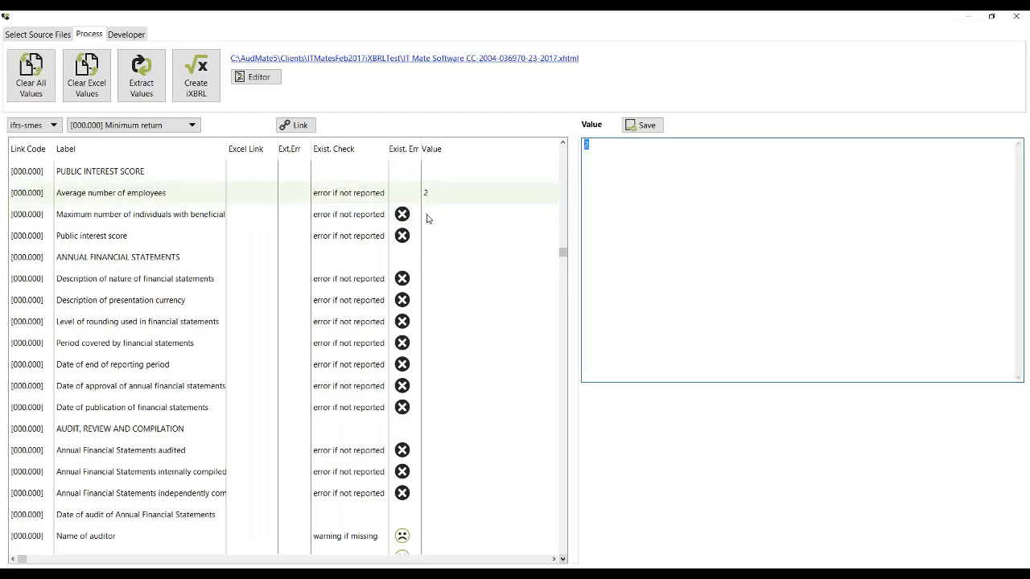
{"action": "left_click", "coordinate": [428, 219]}
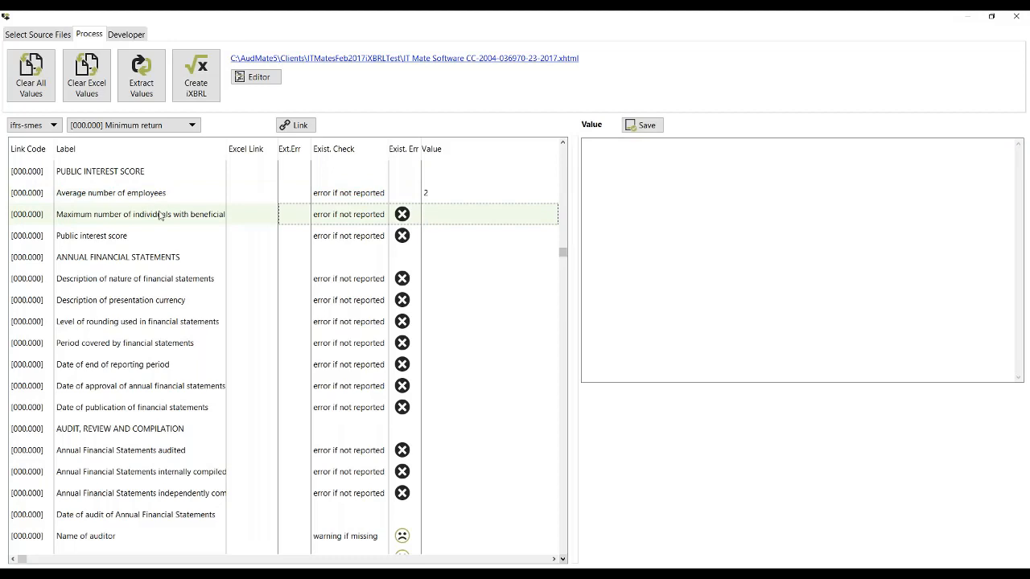
{"action": "left_click", "coordinate": [624, 146]}
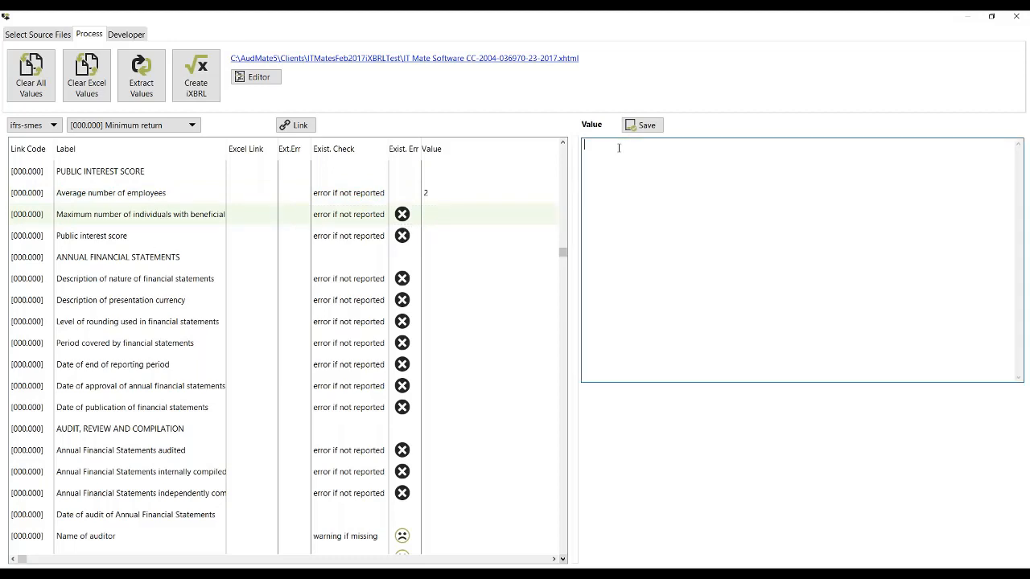
{"action": "type", "text": "2"}
{"action": "left_click", "coordinate": [642, 124]}
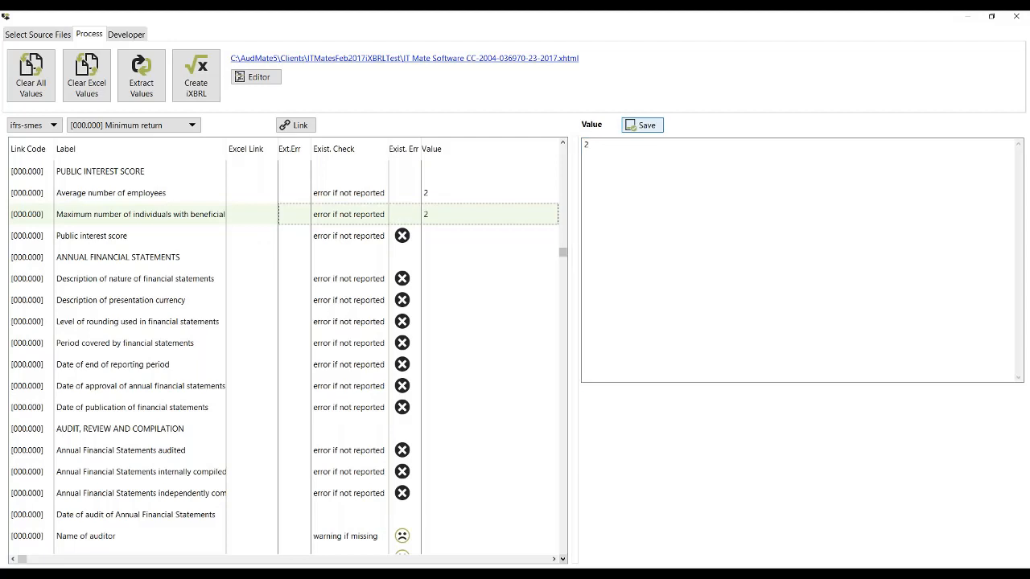
Step: Enter 40 as the public interest score and save the value
{"action": "left_click", "coordinate": [442, 236]}
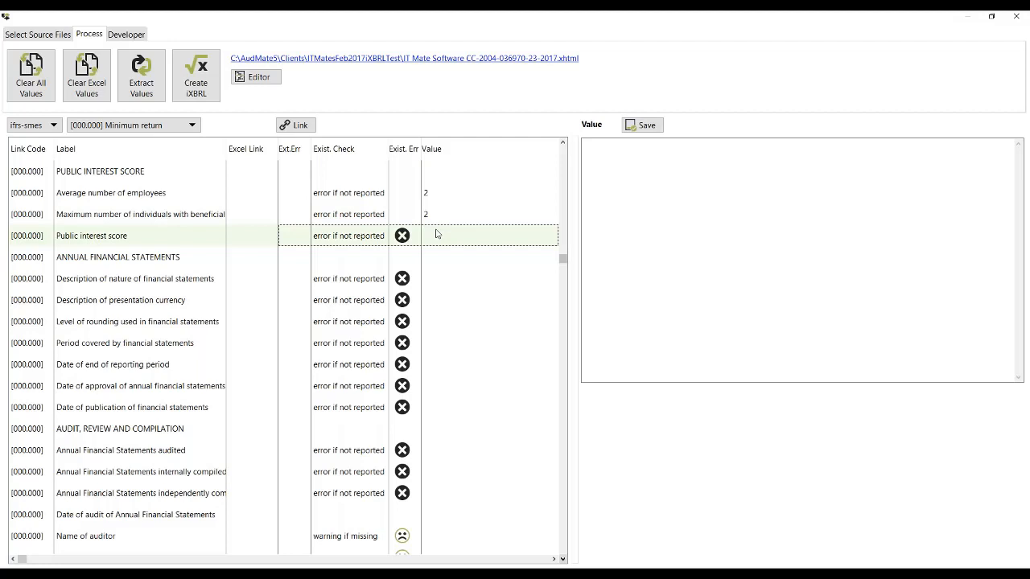
{"action": "left_click", "coordinate": [645, 152]}
{"action": "type", "text": "40"}
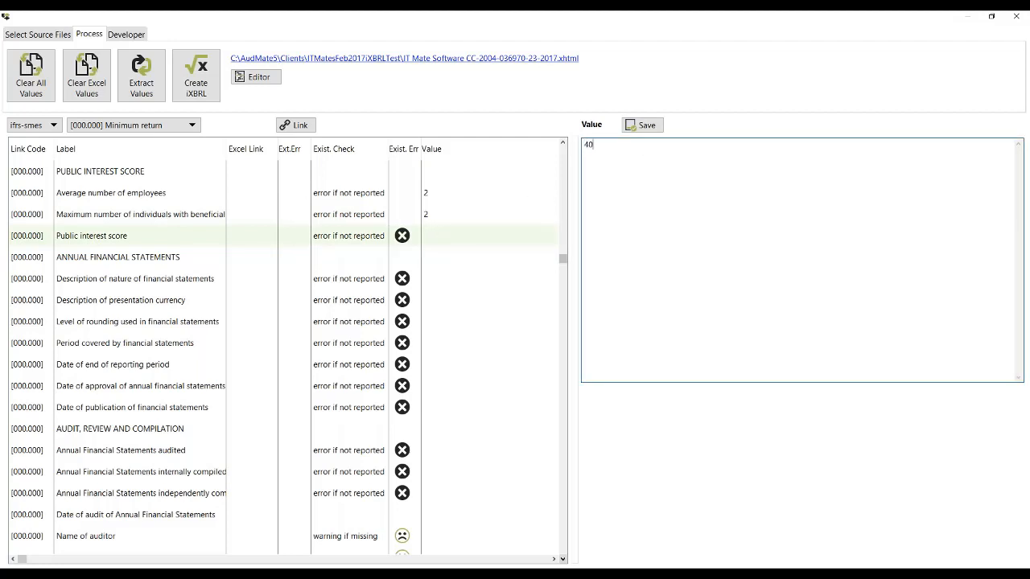
{"action": "left_click", "coordinate": [647, 126]}
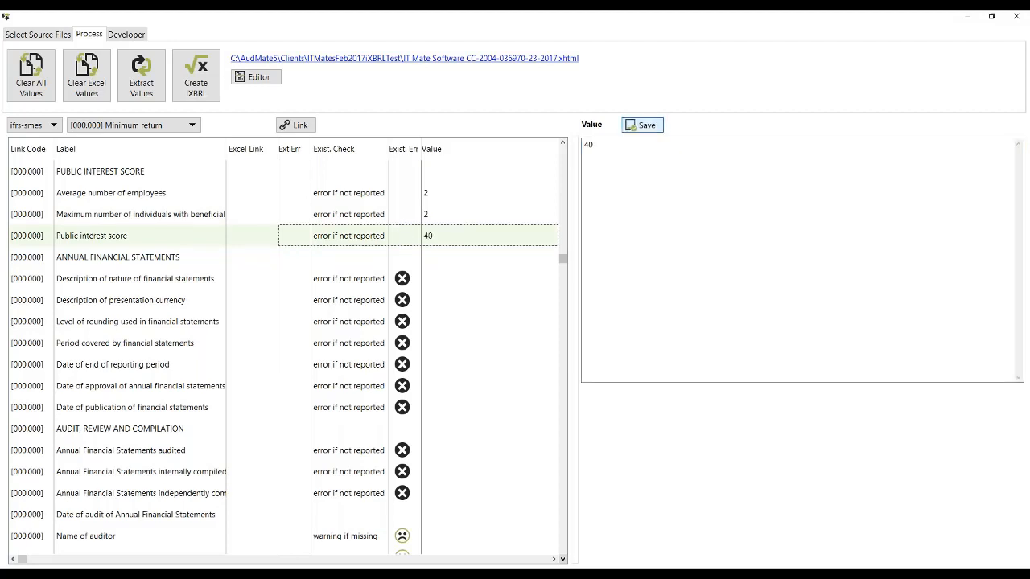
Step: Describe the nature of the financial statements as "General purpose" and save the value
{"action": "left_click", "coordinate": [438, 283]}
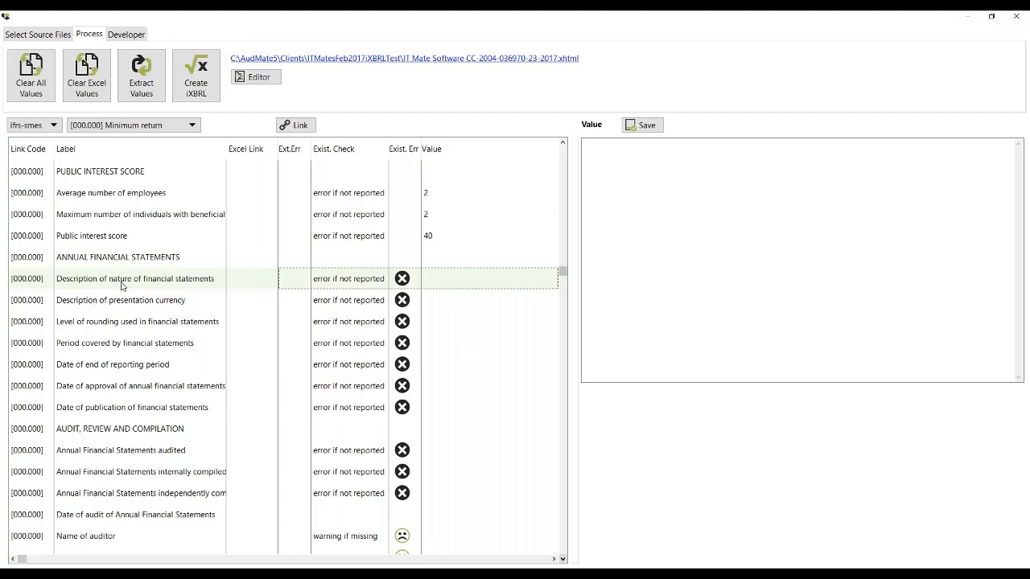
{"action": "left_click", "coordinate": [641, 177]}
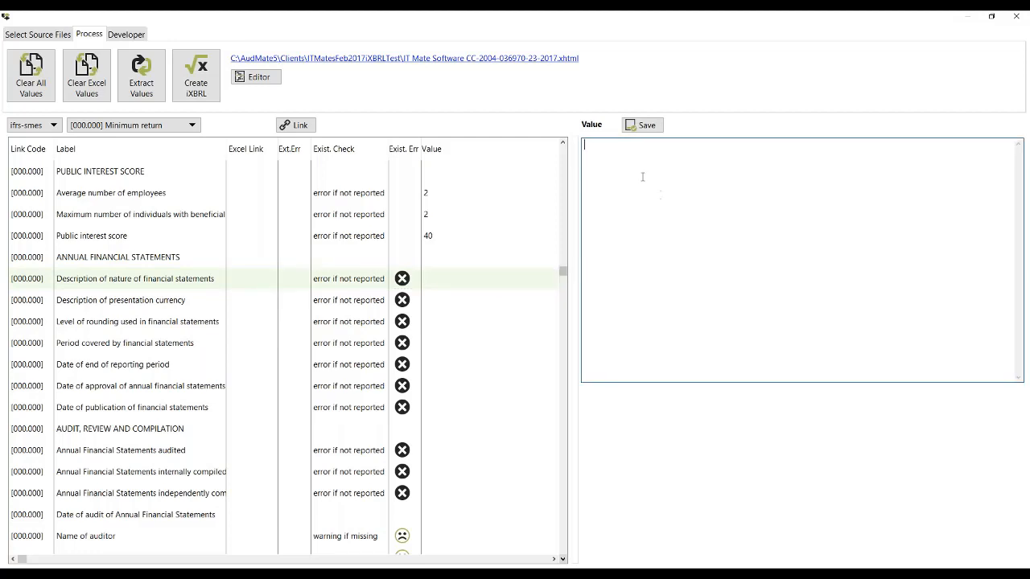
{"action": "type", "text": "Geb"}
{"action": "key", "text": "BackSpace"}
{"action": "type", "text": "e"}
{"action": "key", "text": "BackSpace"}
{"action": "type", "text": "neral purpose"}
{"action": "left_click", "coordinate": [643, 125]}
Step: Save ZAR as the description of presentation currency and None as the level of rounding used in the financial statements
{"action": "left_click", "coordinate": [446, 304]}
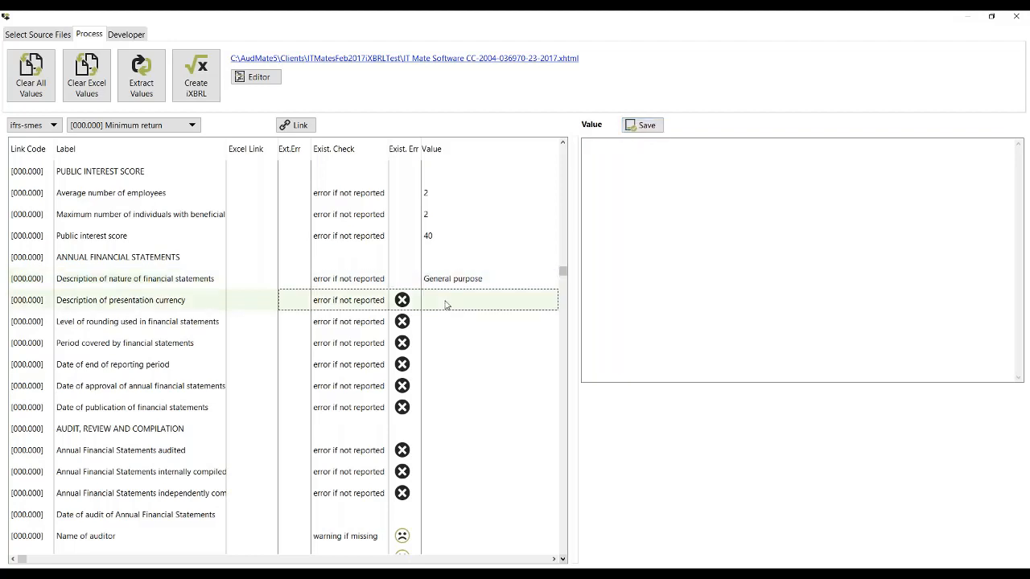
{"action": "left_click", "coordinate": [636, 182]}
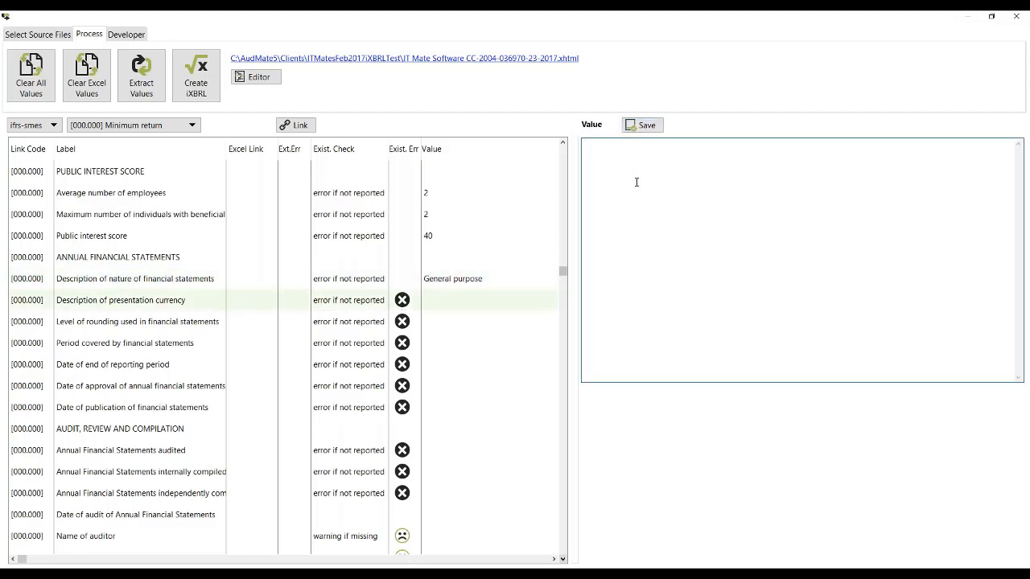
{"action": "type", "text": "ZAR"}
{"action": "left_click", "coordinate": [643, 126]}
{"action": "left_click", "coordinate": [440, 327]}
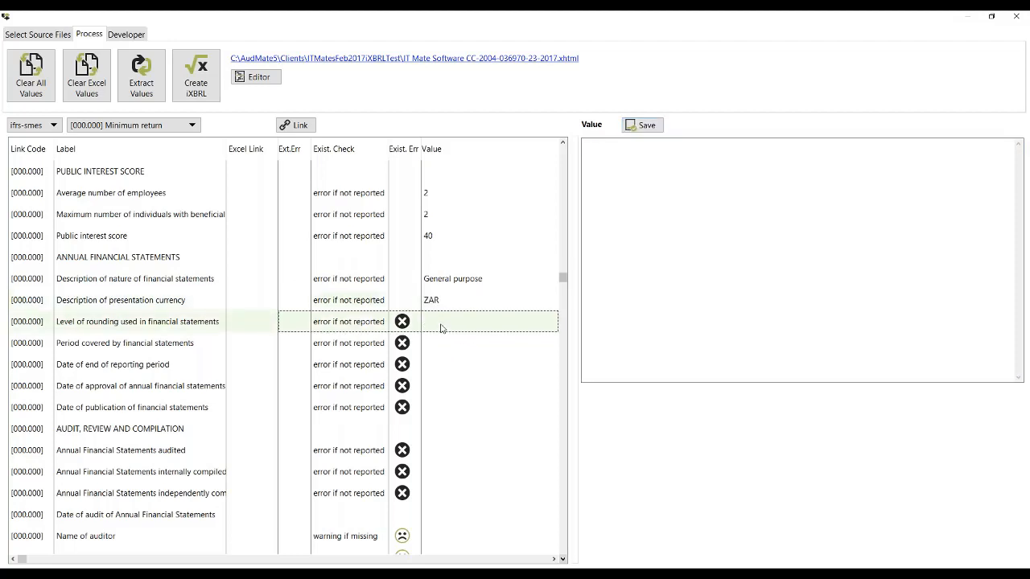
{"action": "left_click", "coordinate": [655, 161]}
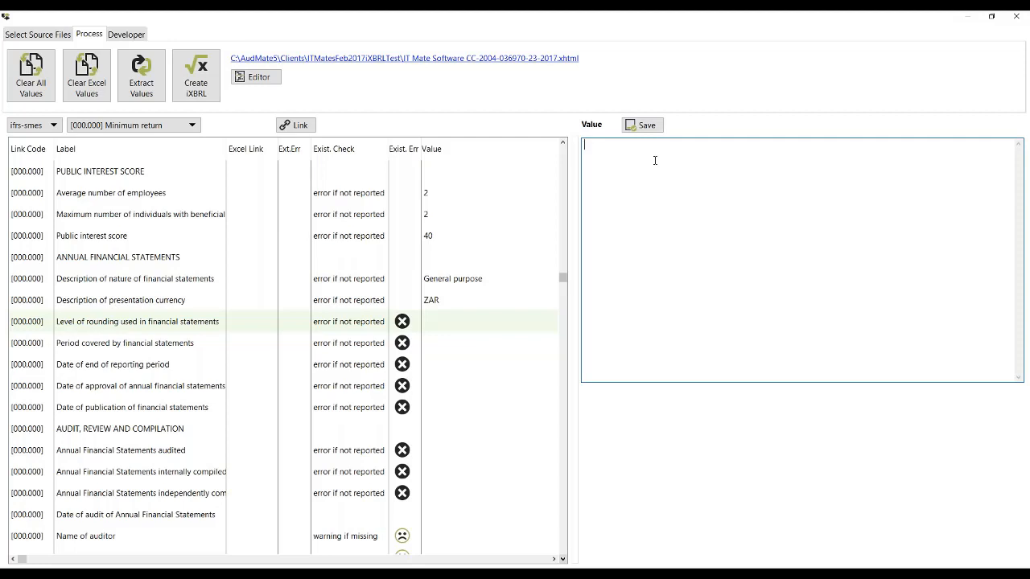
{"action": "type", "text": "None"}
{"action": "left_click", "coordinate": [646, 126]}
Step: Check the start and end dates in the source file details and save "12 months" as the period covered by the financial statements
{"action": "left_click", "coordinate": [429, 352]}
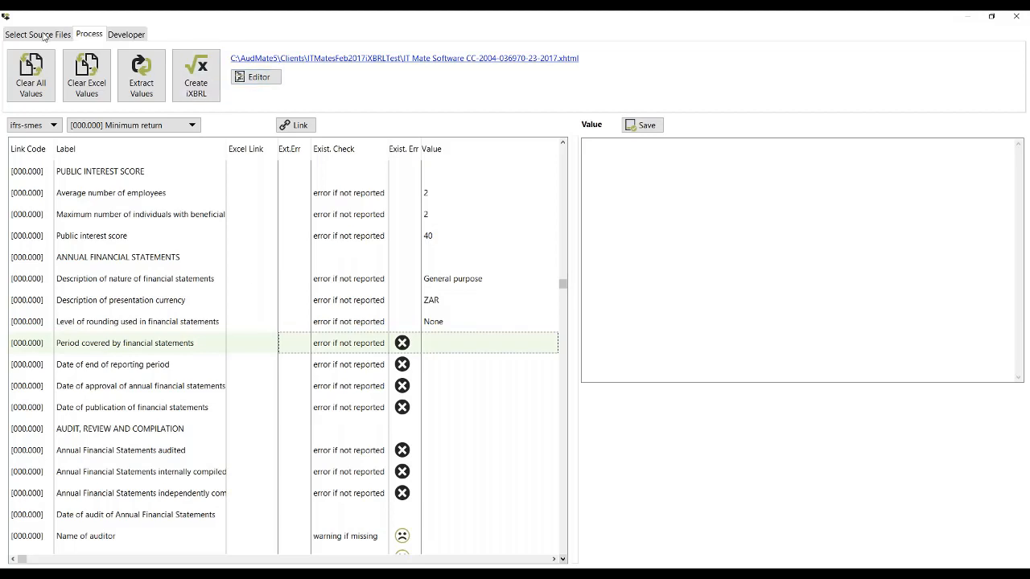
{"action": "left_click", "coordinate": [44, 36]}
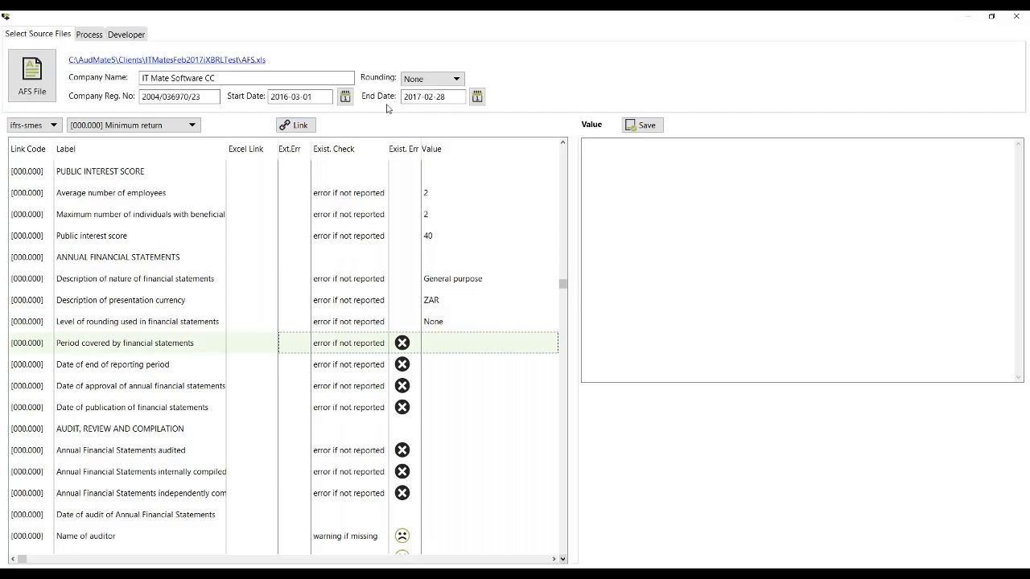
{"action": "left_click", "coordinate": [612, 151]}
{"action": "type", "text": "12 months"}
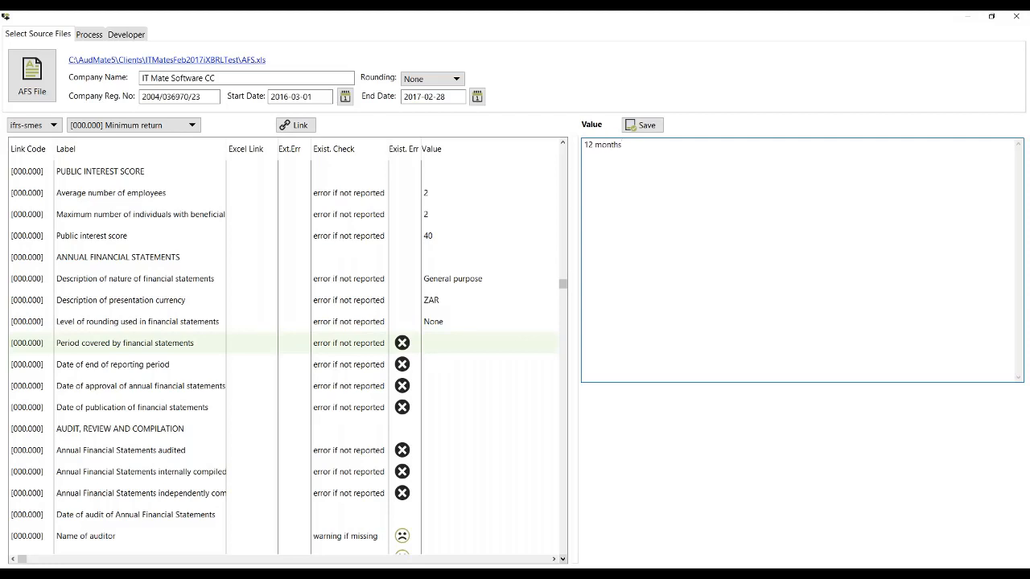
{"action": "left_click", "coordinate": [643, 125]}
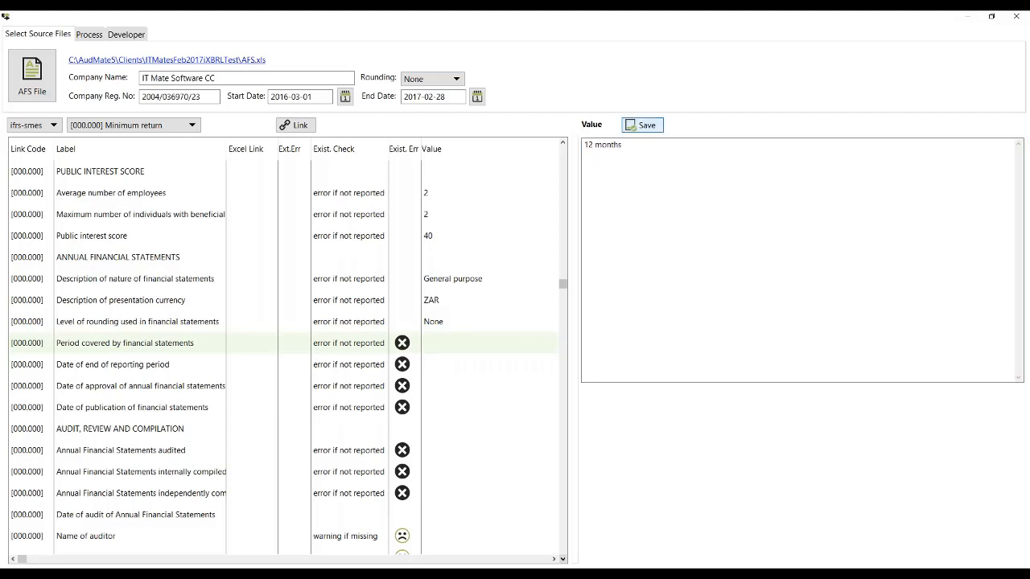
Step: Set the date of end of reporting period to 2017-02-28
{"action": "left_click", "coordinate": [455, 367]}
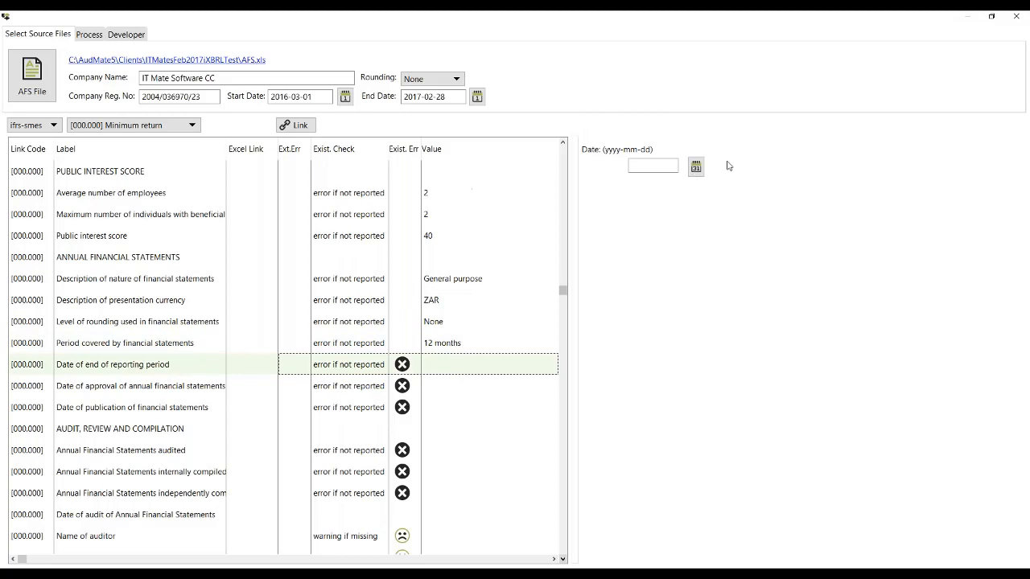
{"action": "left_click", "coordinate": [695, 167]}
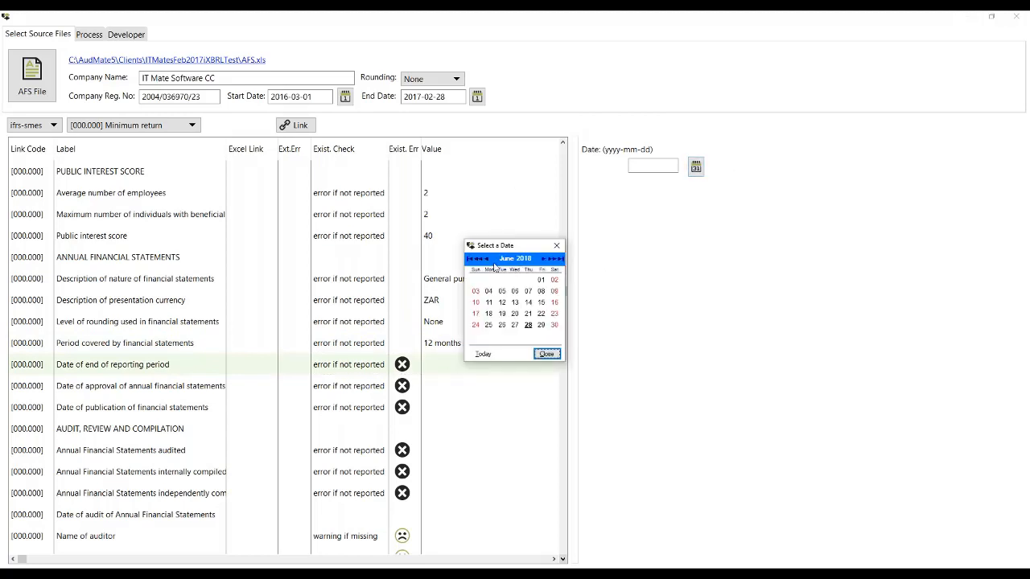
{"action": "left_click", "coordinate": [480, 261]}
{"action": "left_click", "coordinate": [480, 261]}
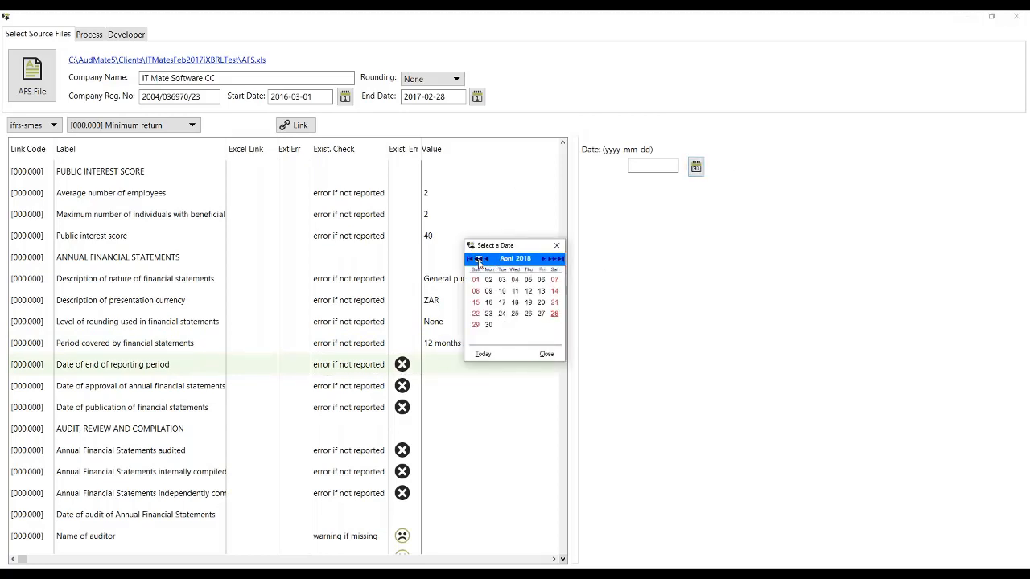
{"action": "left_click", "coordinate": [479, 261]}
{"action": "left_click", "coordinate": [480, 261]}
{"action": "left_click", "coordinate": [479, 260]}
{"action": "left_click", "coordinate": [479, 261]}
{"action": "left_click", "coordinate": [480, 260]}
{"action": "left_click", "coordinate": [479, 260]}
{"action": "left_click", "coordinate": [480, 260]}
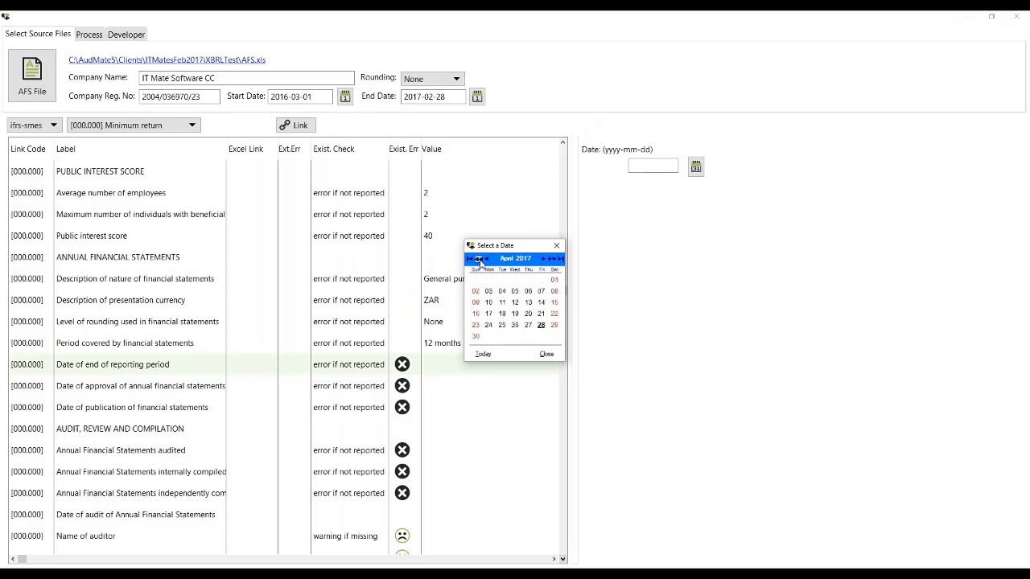
{"action": "left_click", "coordinate": [480, 260]}
{"action": "left_click", "coordinate": [480, 261]}
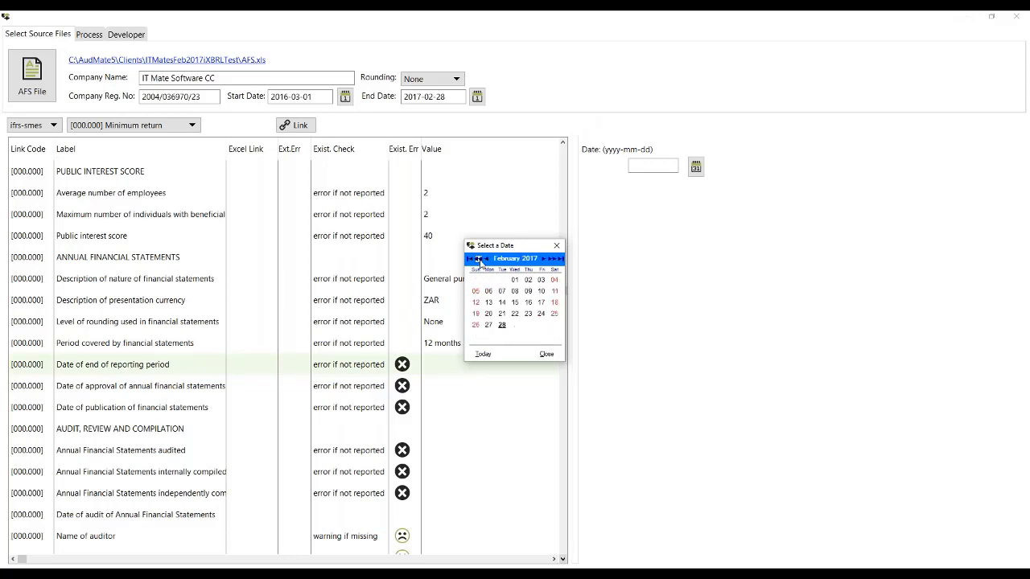
{"action": "left_click", "coordinate": [501, 326]}
Step: Set the date of approval of the annual financial statements to 2017-09-01
{"action": "left_click", "coordinate": [448, 389]}
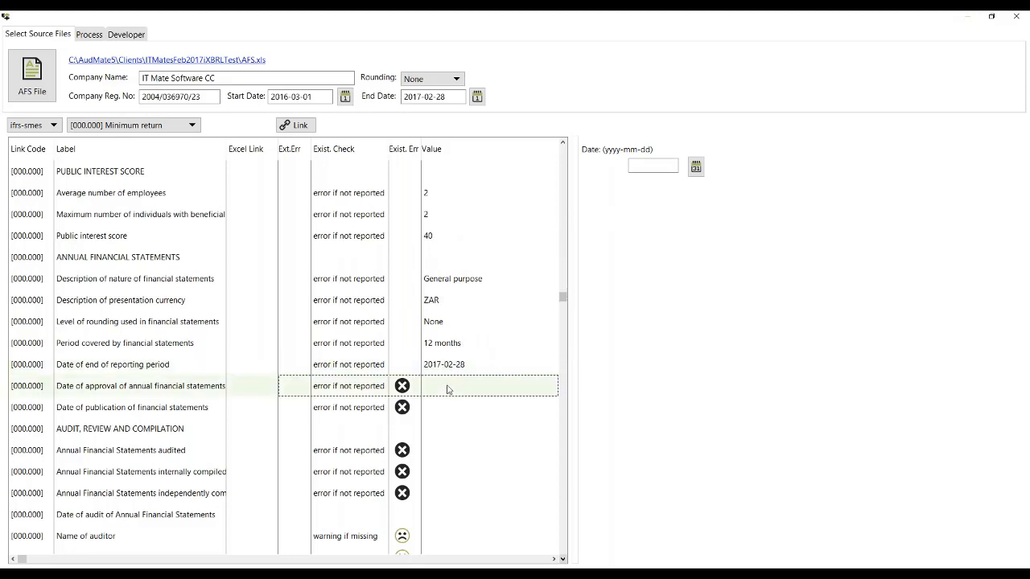
{"action": "left_click", "coordinate": [696, 168]}
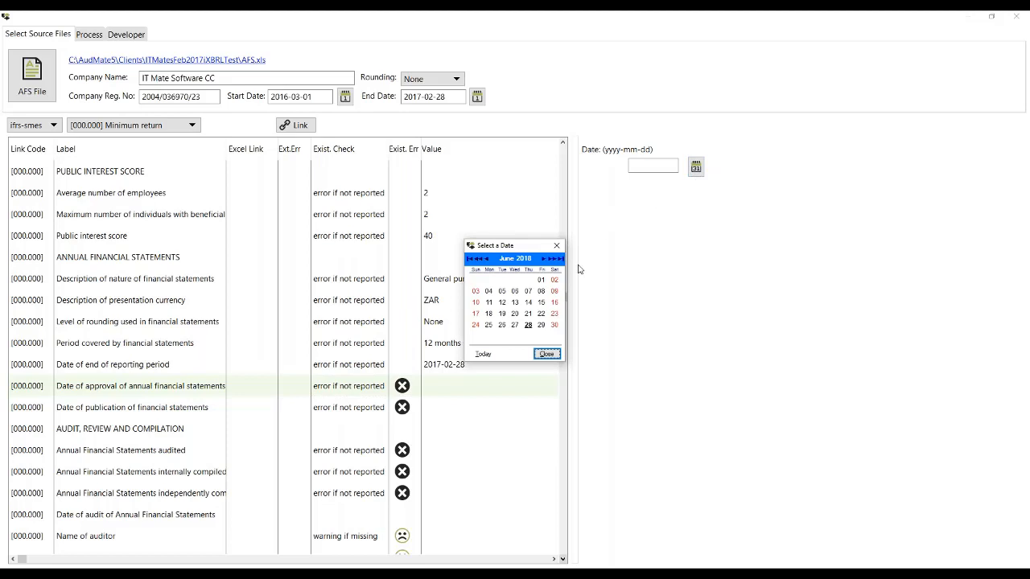
{"action": "left_click", "coordinate": [480, 259]}
{"action": "left_click", "coordinate": [480, 259]}
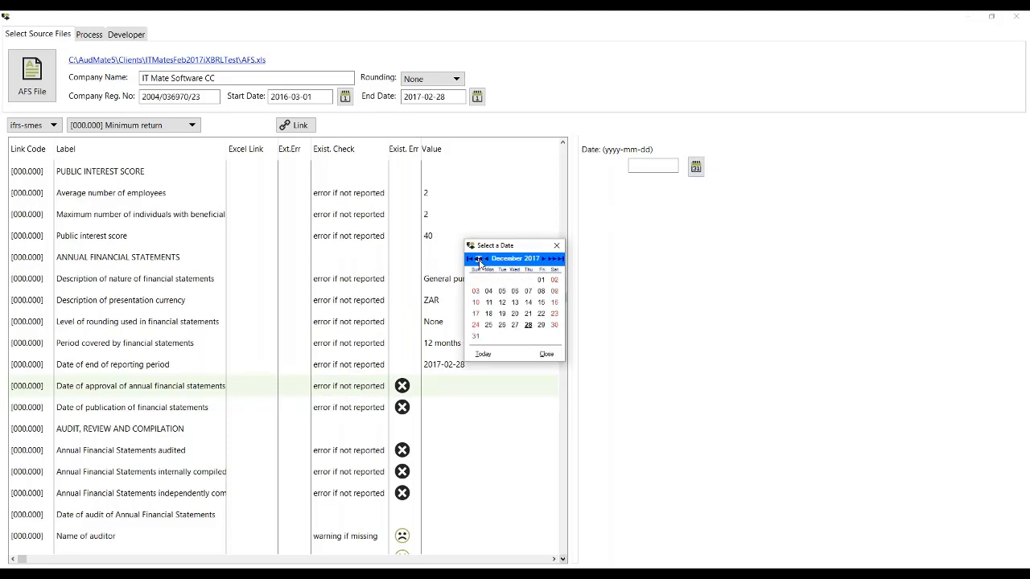
{"action": "left_click", "coordinate": [481, 259]}
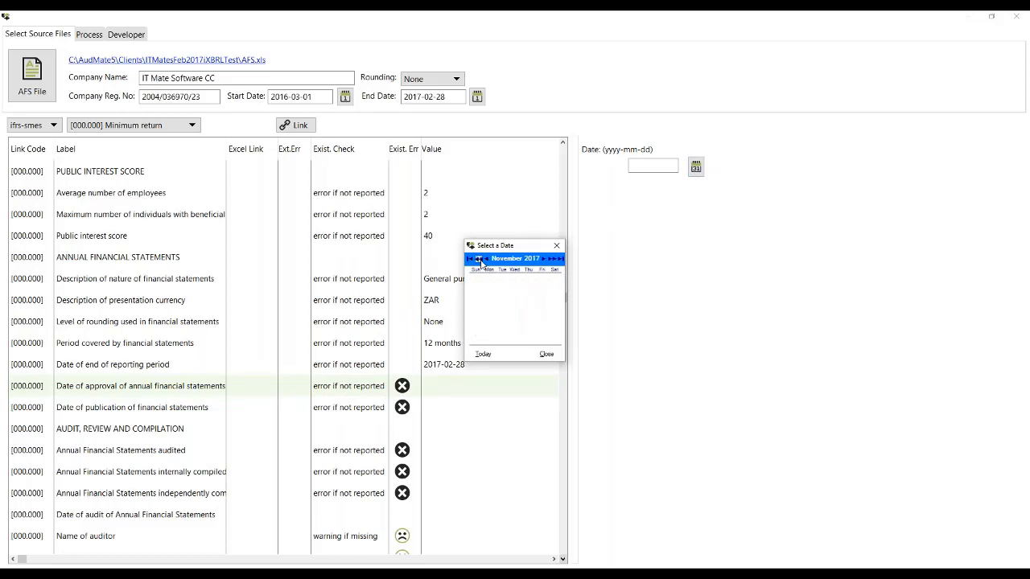
{"action": "left_click", "coordinate": [480, 259]}
{"action": "left_click", "coordinate": [480, 259]}
{"action": "left_click", "coordinate": [540, 280]}
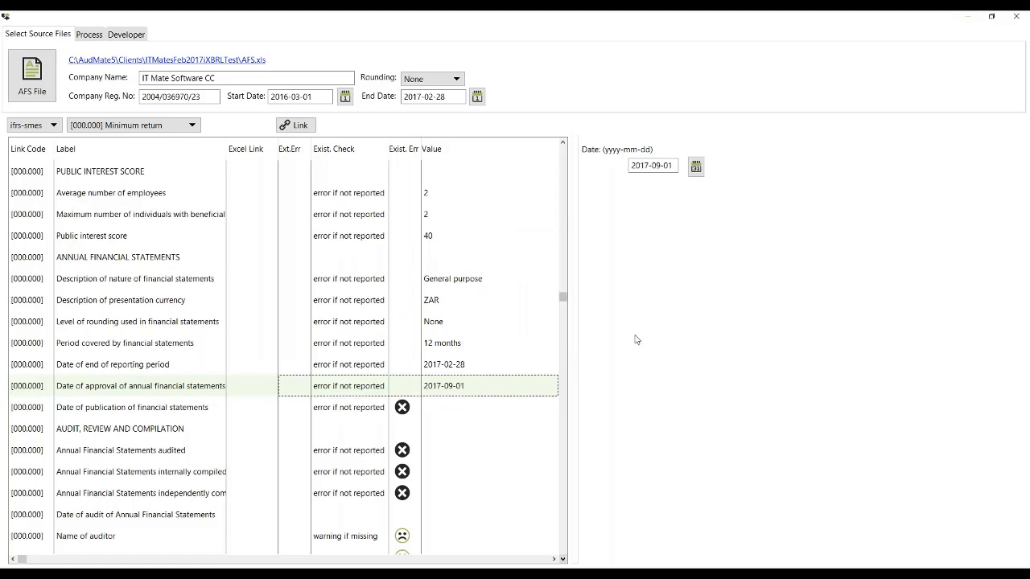
Step: Set the date of publication of financial statements to 2017-09-14
{"action": "left_click", "coordinate": [453, 414]}
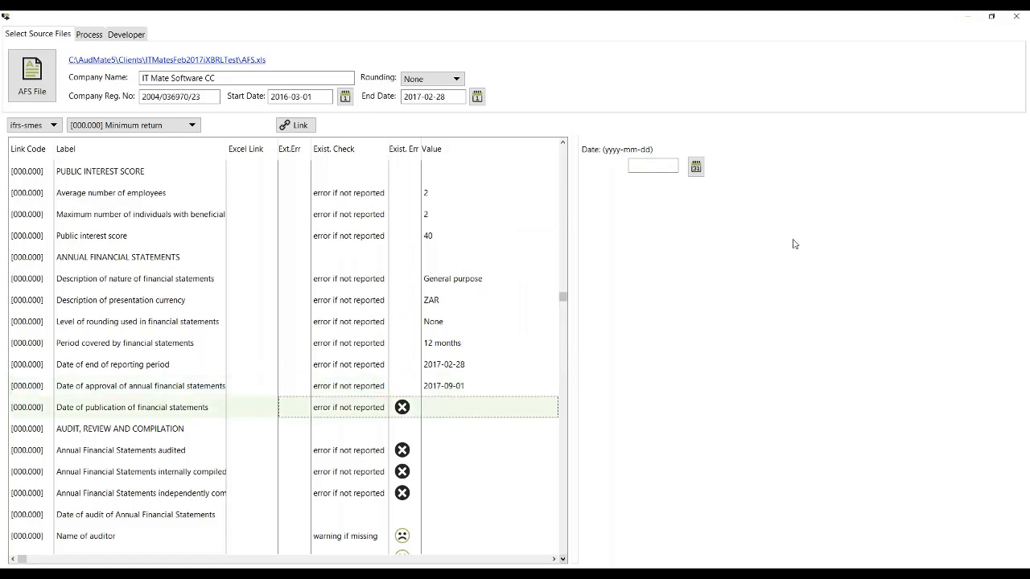
{"action": "left_click", "coordinate": [696, 166]}
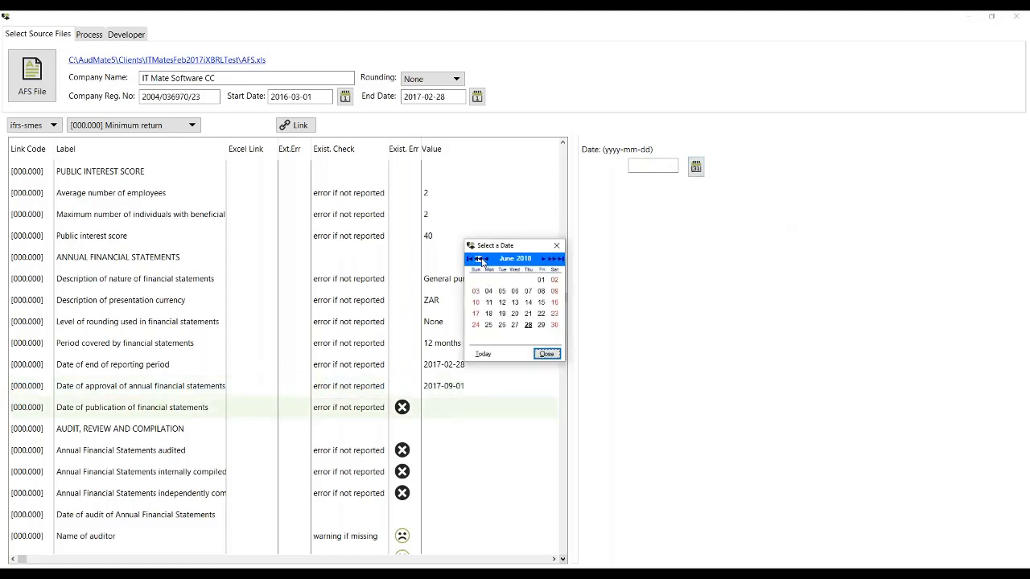
{"action": "left_click", "coordinate": [480, 259]}
{"action": "left_click", "coordinate": [481, 259]}
{"action": "left_click", "coordinate": [480, 259]}
{"action": "left_click", "coordinate": [481, 259]}
{"action": "left_click", "coordinate": [480, 259]}
{"action": "left_click", "coordinate": [480, 259]}
{"action": "left_click", "coordinate": [481, 259]}
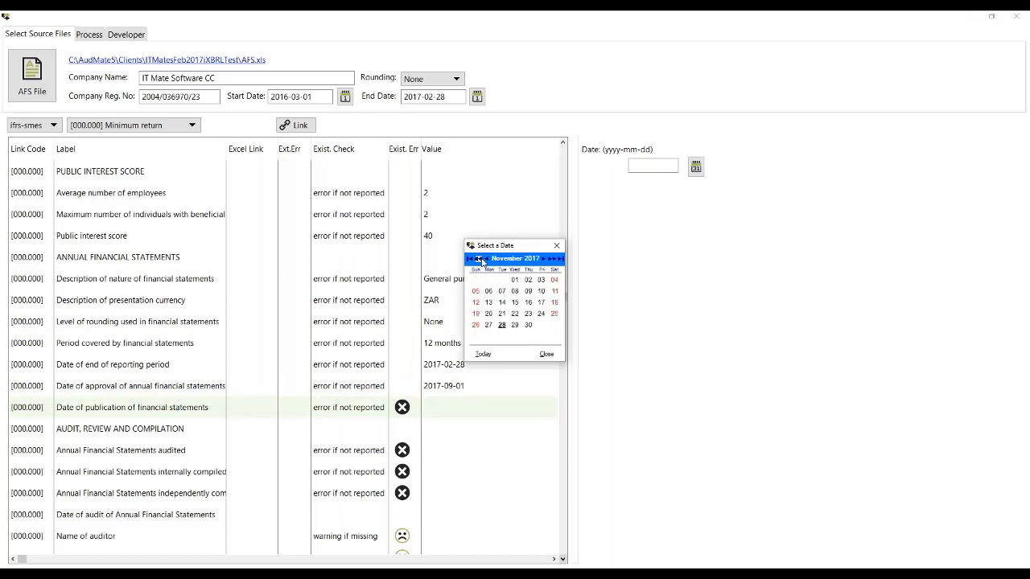
{"action": "left_click", "coordinate": [480, 259]}
{"action": "left_click", "coordinate": [480, 259]}
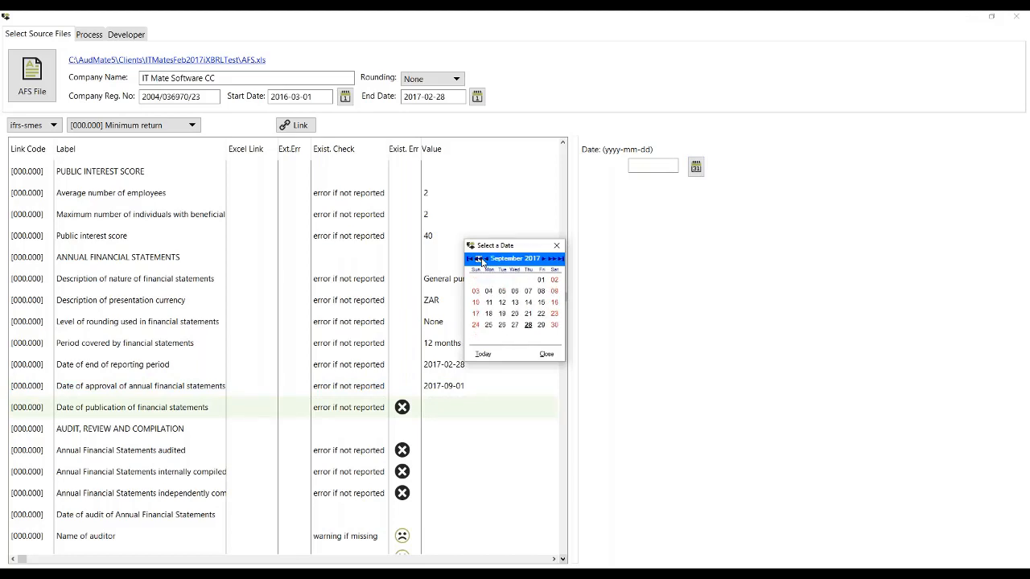
{"action": "left_click", "coordinate": [528, 303]}
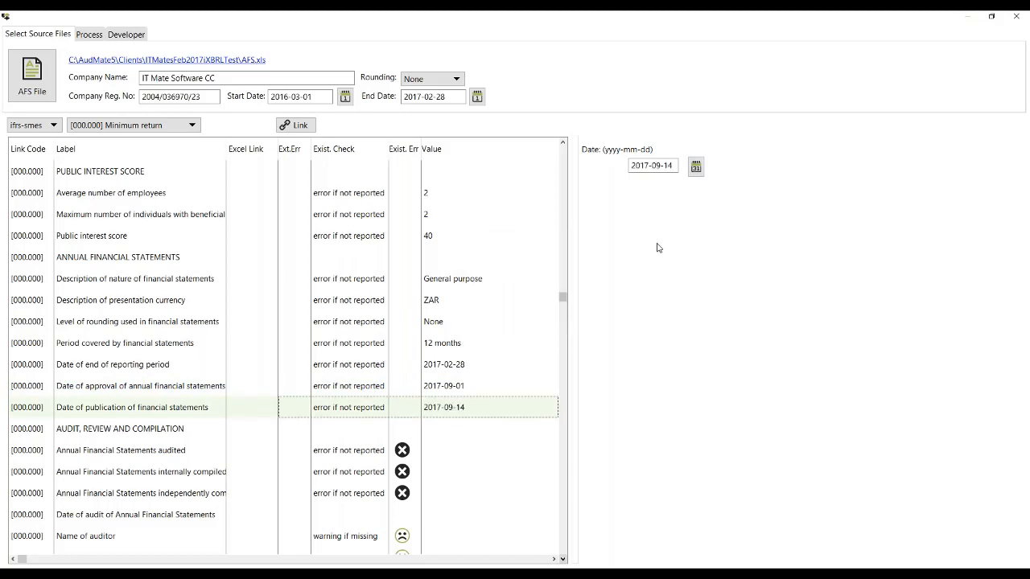
Step: Answer True for annual financial statements audited in the audit, review and compilation section
{"action": "left_click", "coordinate": [448, 450]}
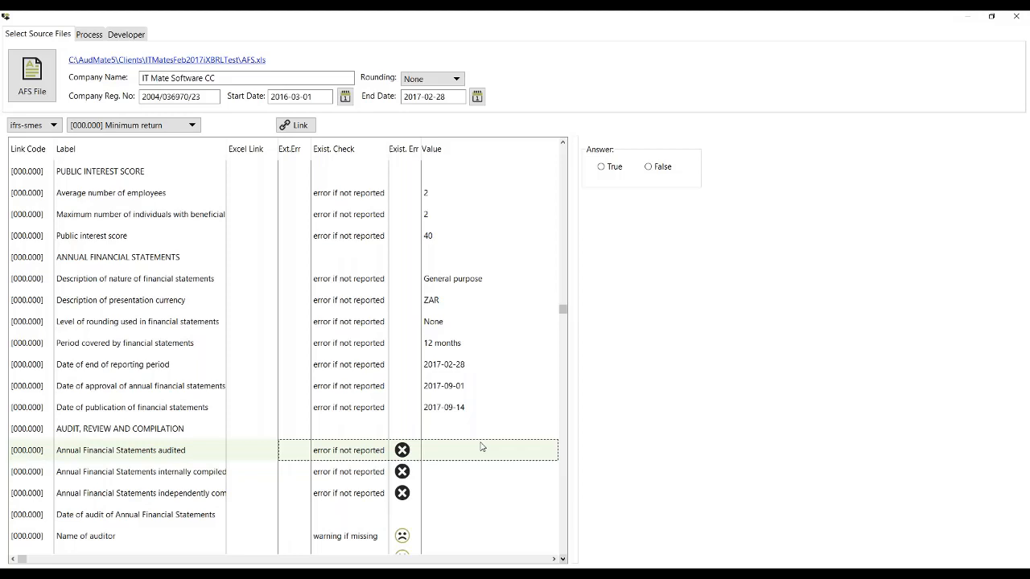
{"action": "key", "text": "Down"}
{"action": "key", "text": "Down"}
{"action": "key", "text": "Down"}
{"action": "key", "text": "Down"}
{"action": "key", "text": "Down"}
{"action": "key", "text": "Down"}
{"action": "key", "text": "Down"}
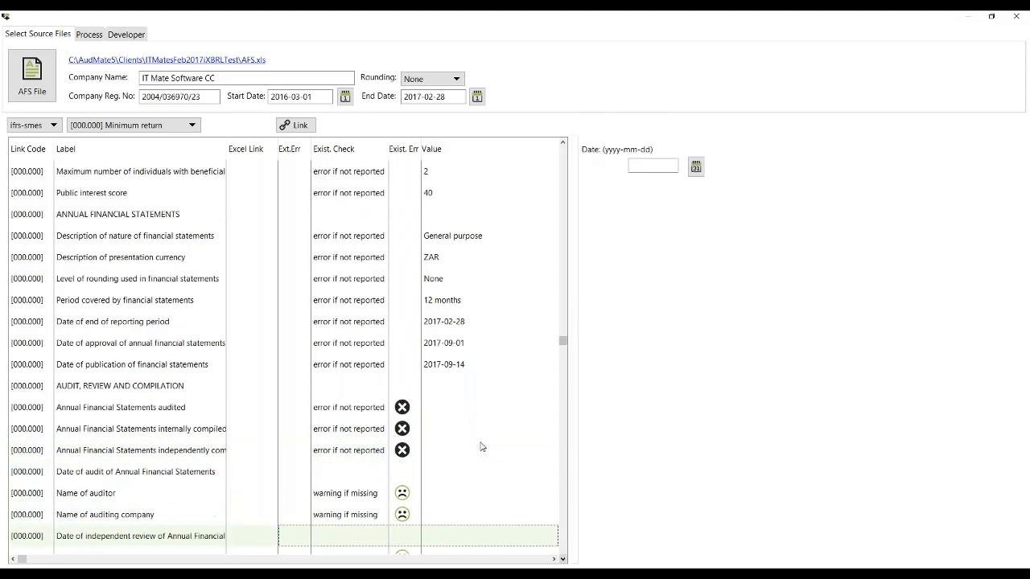
{"action": "left_click", "coordinate": [444, 262]}
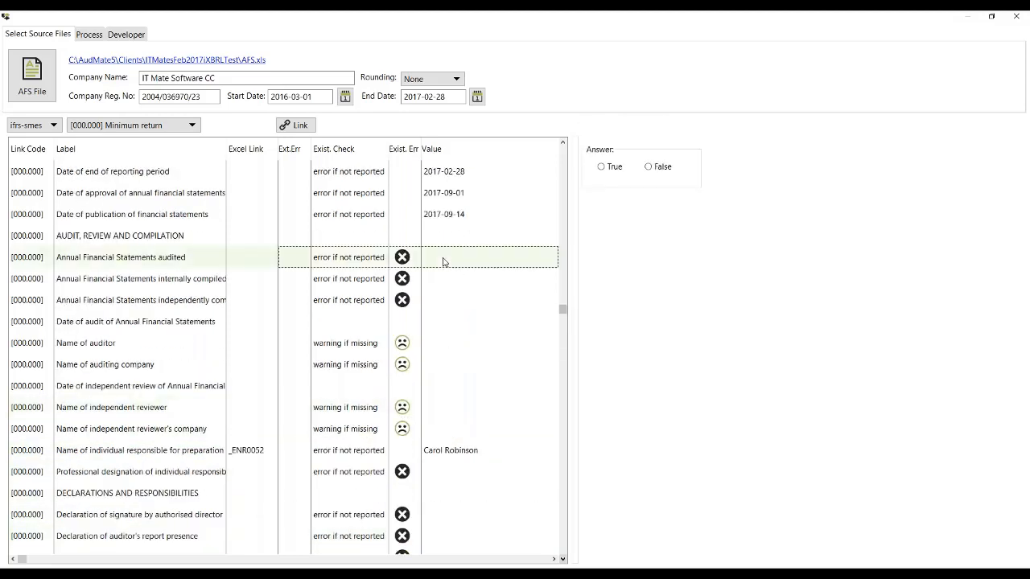
{"action": "left_click", "coordinate": [603, 165]}
Step: Widen the label column, then answer False for statements internally compiled and True for statements independently compiled and reported
{"action": "left_click", "coordinate": [446, 280]}
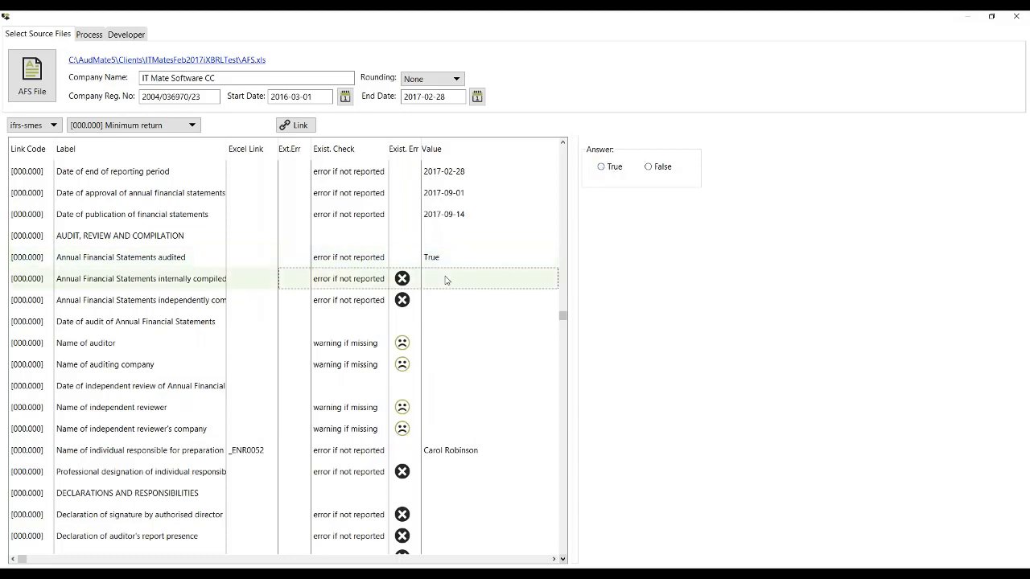
{"action": "left_click_drag", "start_coordinate": [226, 149], "coordinate": [279, 148]}
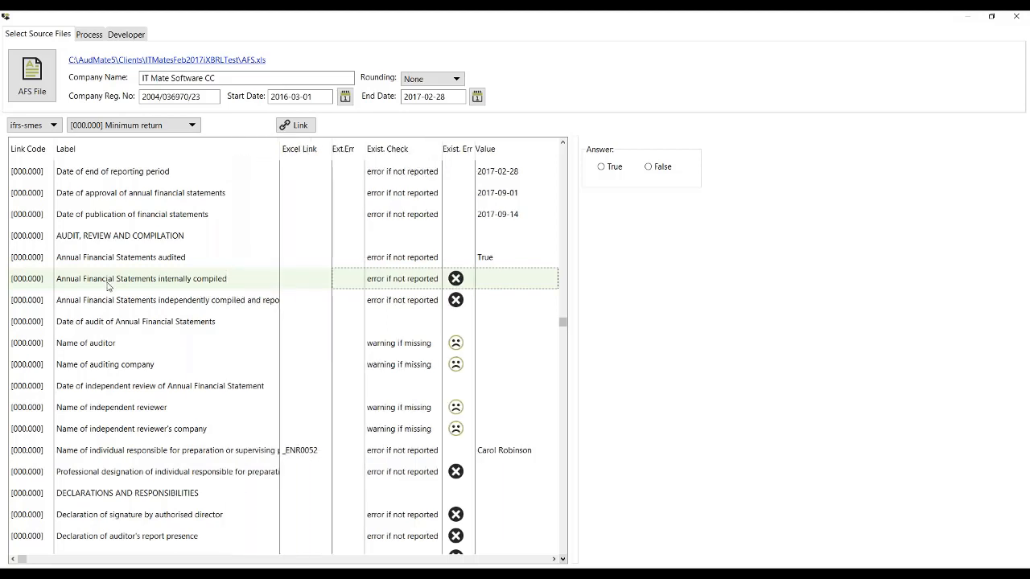
{"action": "left_click", "coordinate": [648, 166]}
{"action": "left_click", "coordinate": [499, 302]}
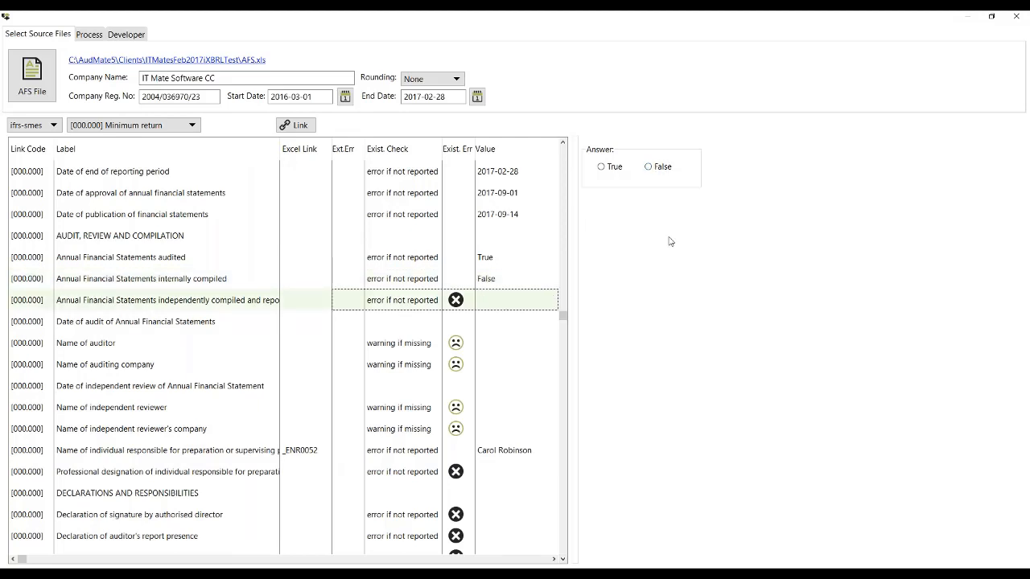
{"action": "left_click", "coordinate": [607, 170]}
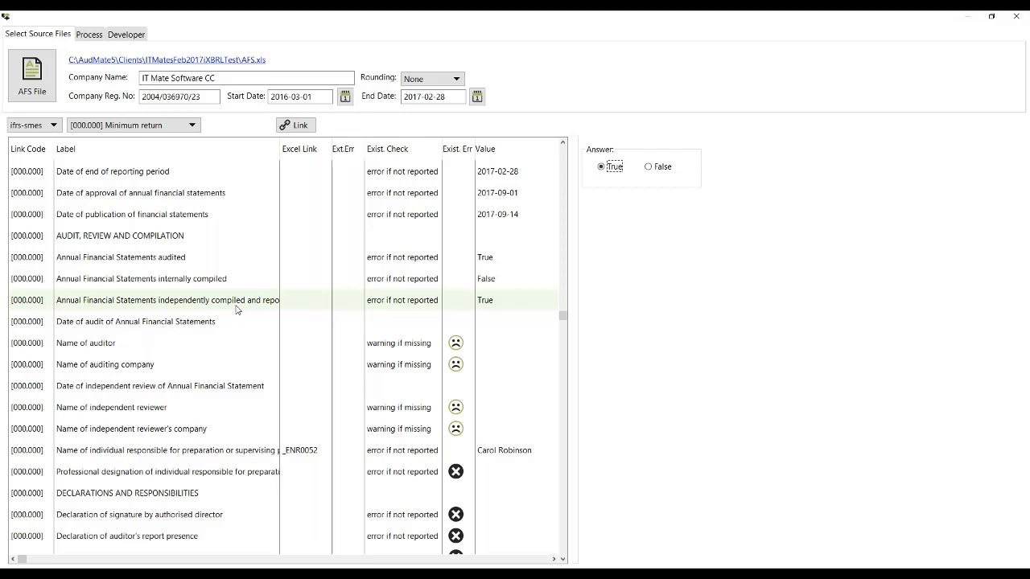
Step: Set the date of audit of the annual financial statements to 2017-08-31
{"action": "left_click", "coordinate": [225, 330]}
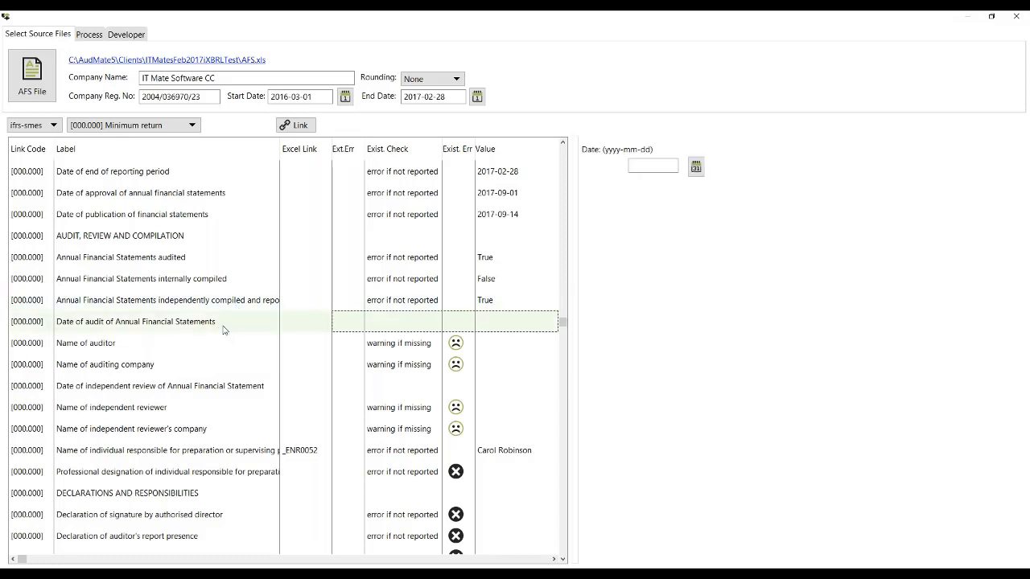
{"action": "left_click", "coordinate": [696, 165]}
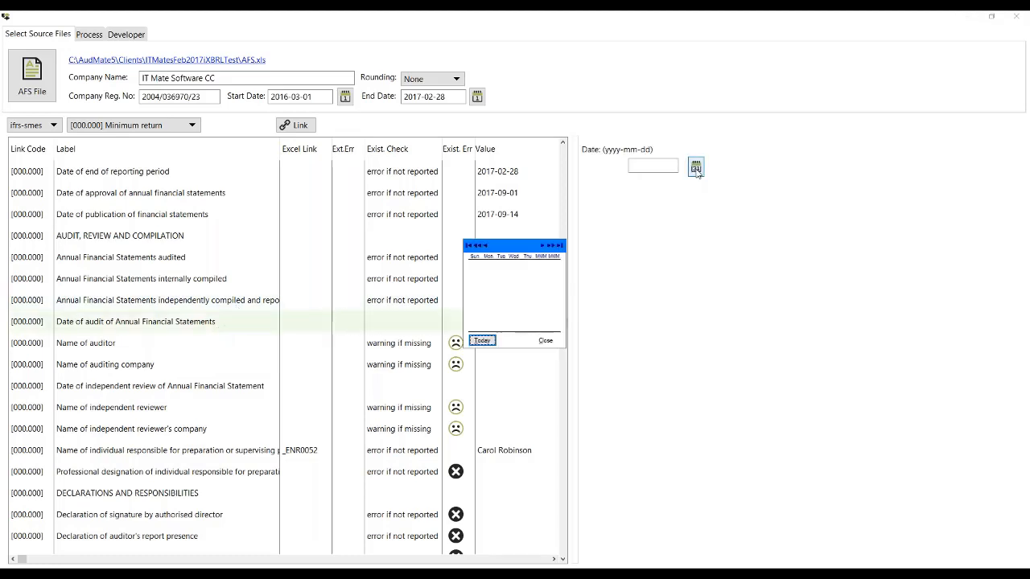
{"action": "left_click", "coordinate": [478, 259]}
{"action": "left_click", "coordinate": [479, 259]}
{"action": "left_click", "coordinate": [478, 259]}
{"action": "left_click", "coordinate": [479, 259]}
{"action": "left_click", "coordinate": [479, 259]}
{"action": "left_click", "coordinate": [479, 259]}
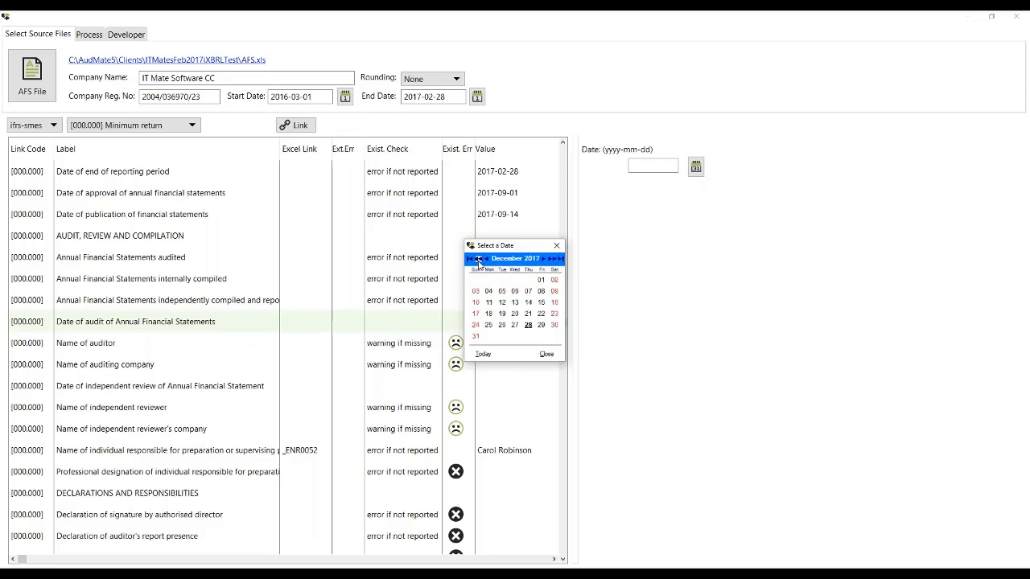
{"action": "left_click", "coordinate": [479, 259]}
{"action": "left_click", "coordinate": [478, 259]}
{"action": "left_click", "coordinate": [479, 259]}
{"action": "left_click", "coordinate": [478, 259]}
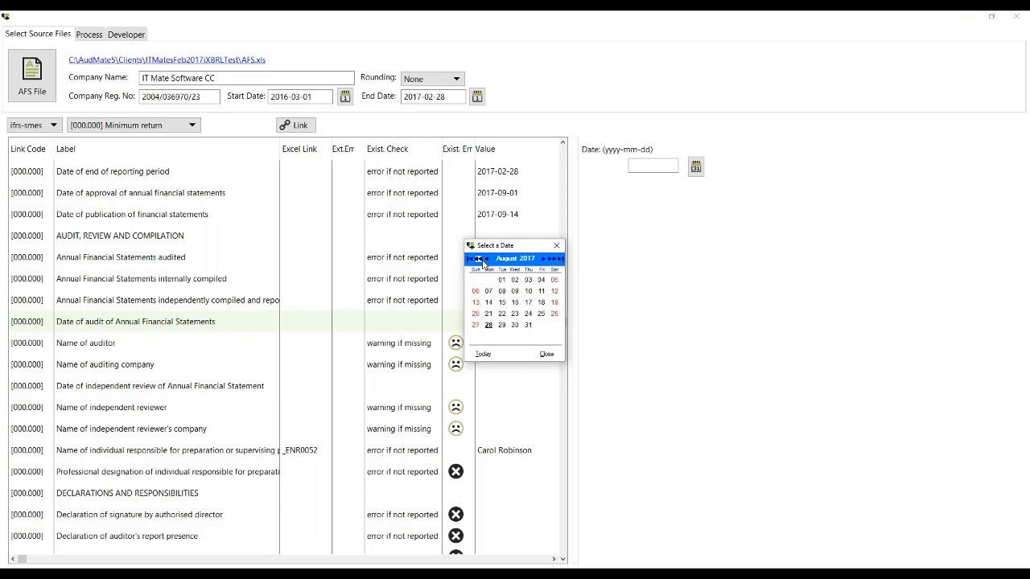
{"action": "left_click", "coordinate": [527, 325]}
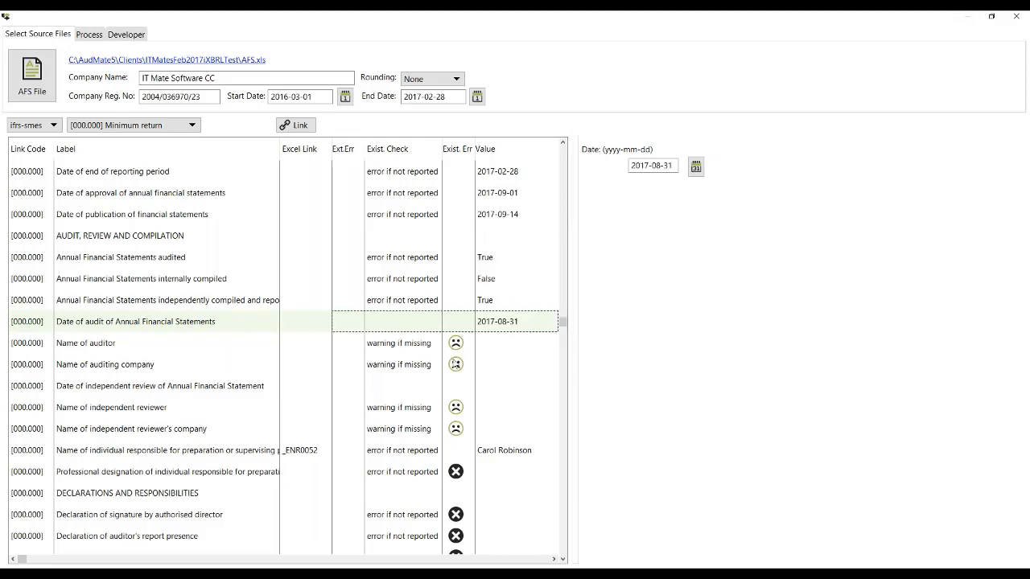
Step: Enter a placeholder name for the auditor and save it
{"action": "left_click", "coordinate": [485, 346]}
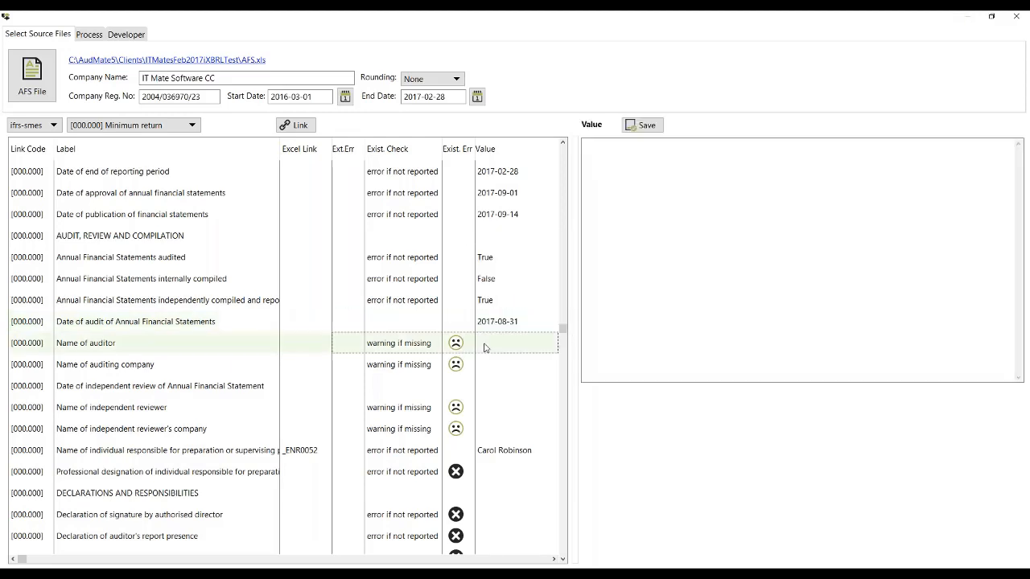
{"action": "left_click", "coordinate": [656, 160]}
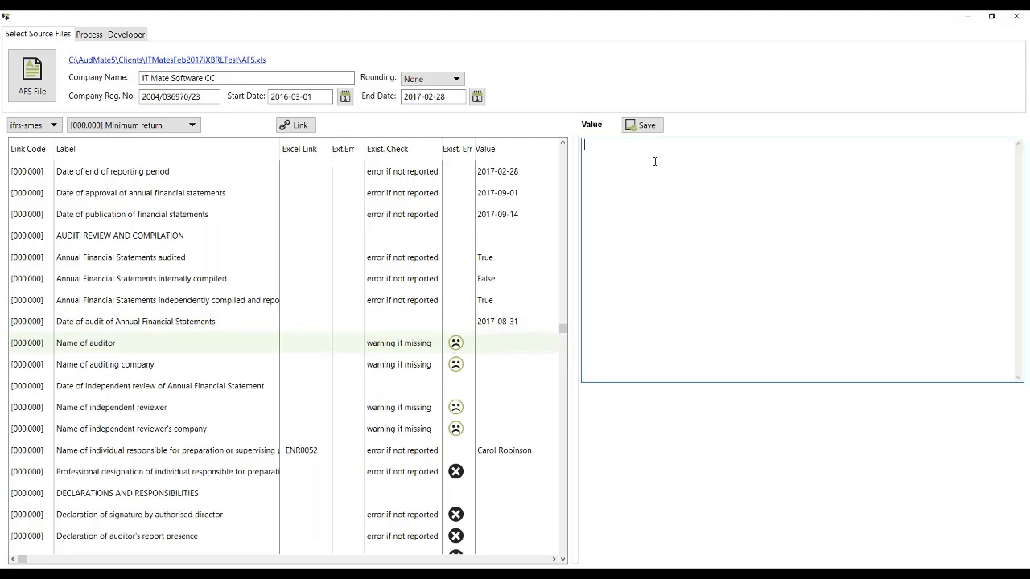
{"action": "type", "text": "Some Body"}
{"action": "left_click", "coordinate": [648, 125]}
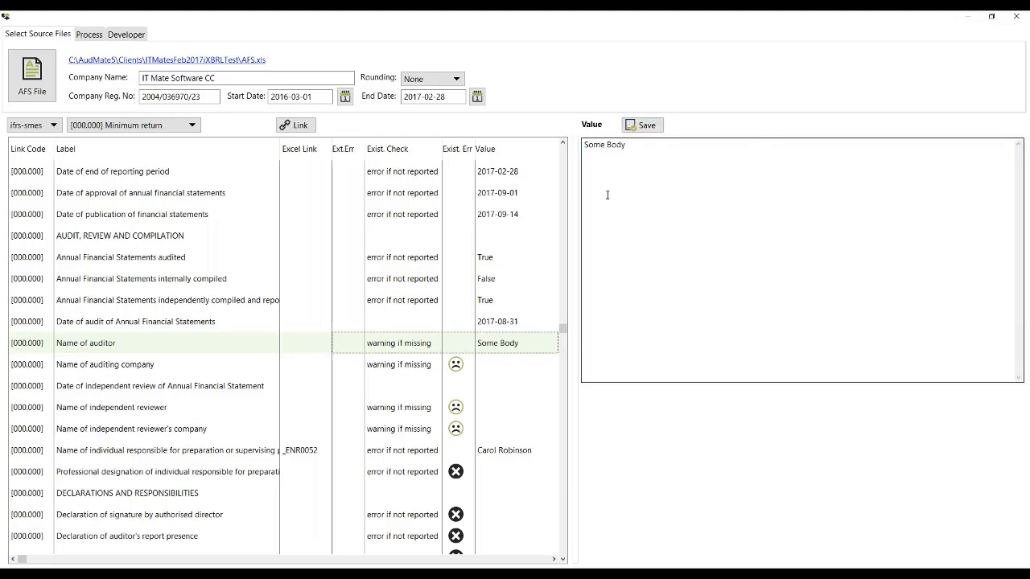
Step: Save "Some Firm" as the name of the auditing company
{"action": "left_click", "coordinate": [515, 364]}
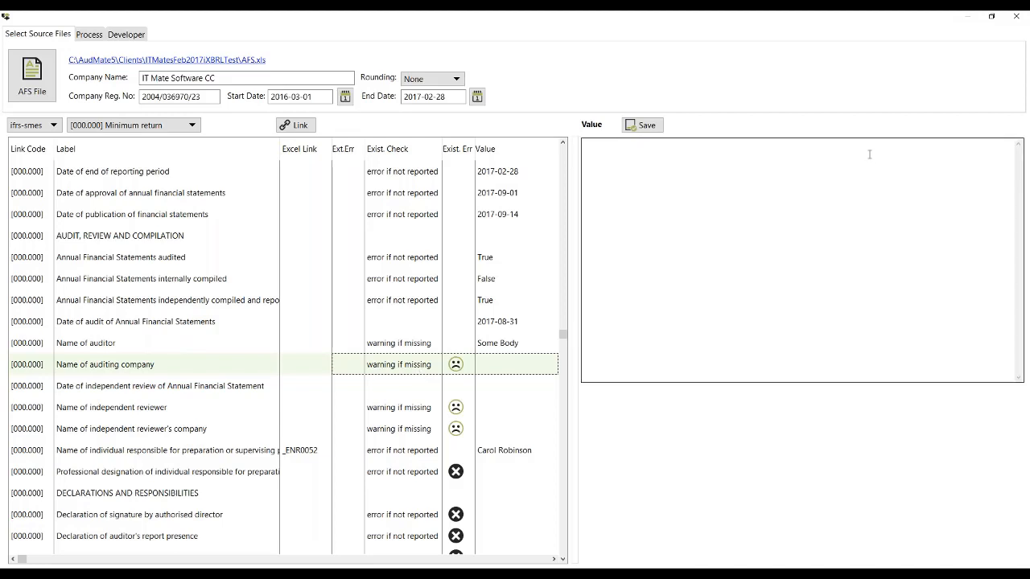
{"action": "left_click", "coordinate": [610, 160]}
{"action": "type", "text": "S"}
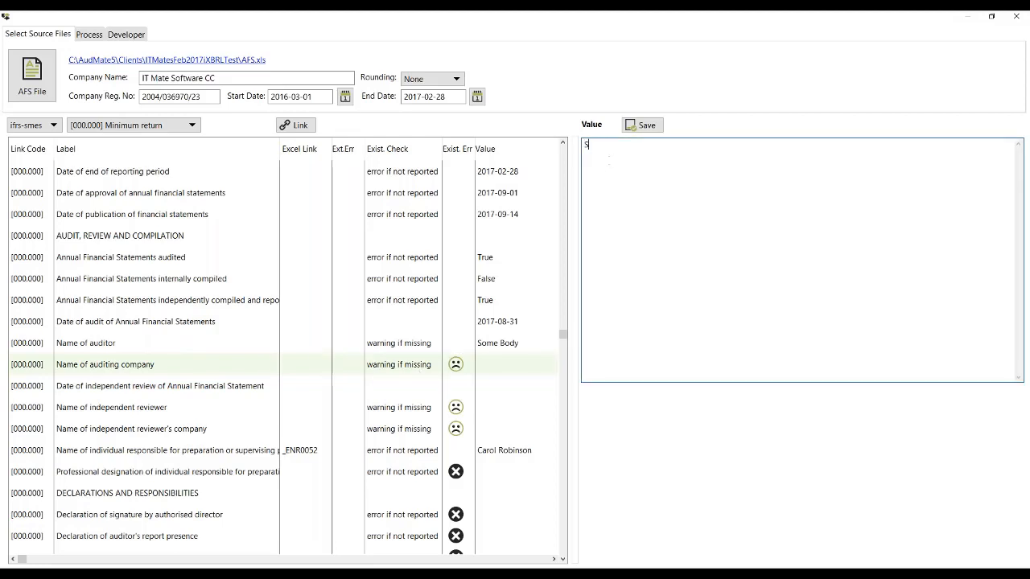
{"action": "type", "text": "ome Firm"}
{"action": "left_click", "coordinate": [642, 124]}
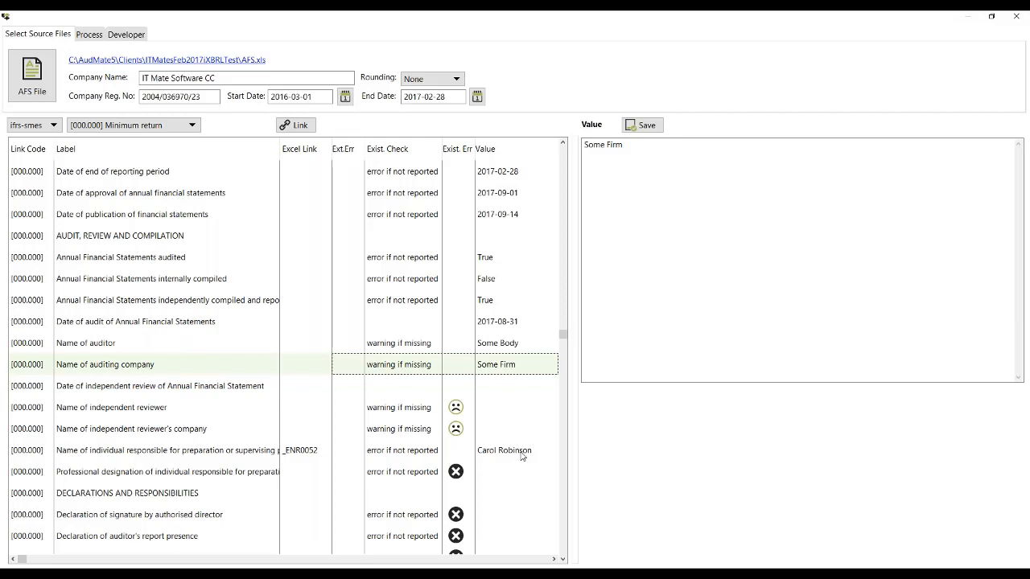
Step: Set the professional designation of the individual responsible for preparation to South African Institute of Chartered Accountants
{"action": "left_click", "coordinate": [497, 412]}
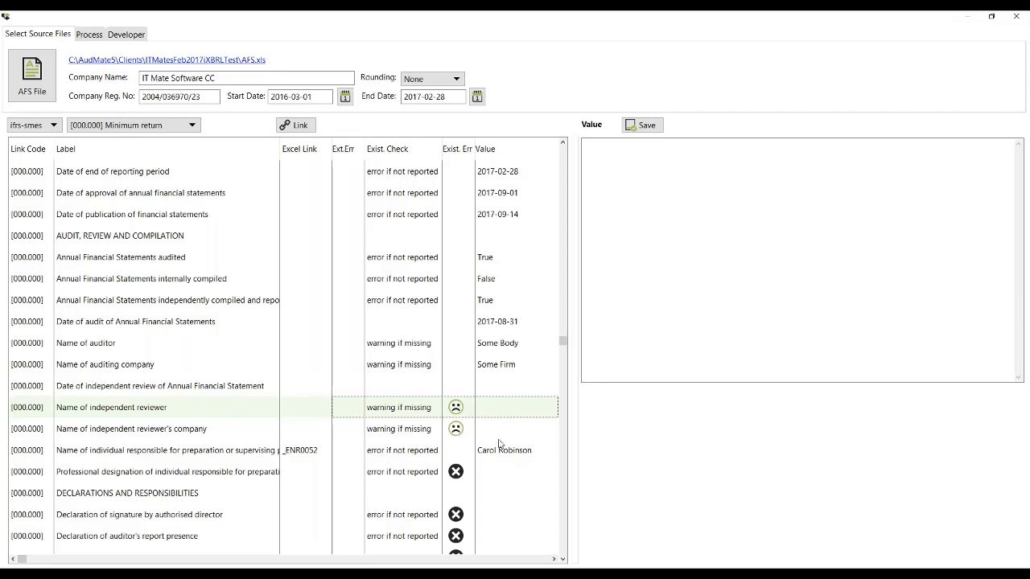
{"action": "key", "text": "Down"}
{"action": "key", "text": "Down"}
{"action": "key", "text": "Down"}
{"action": "key", "text": "Down"}
{"action": "key", "text": "Down"}
{"action": "key", "text": "Down"}
{"action": "key", "text": "Down"}
{"action": "key", "text": "Down"}
{"action": "key", "text": "Down"}
{"action": "key", "text": "Down"}
{"action": "key", "text": "Down"}
{"action": "key", "text": "Down"}
{"action": "key", "text": "Down"}
{"action": "key", "text": "Down"}
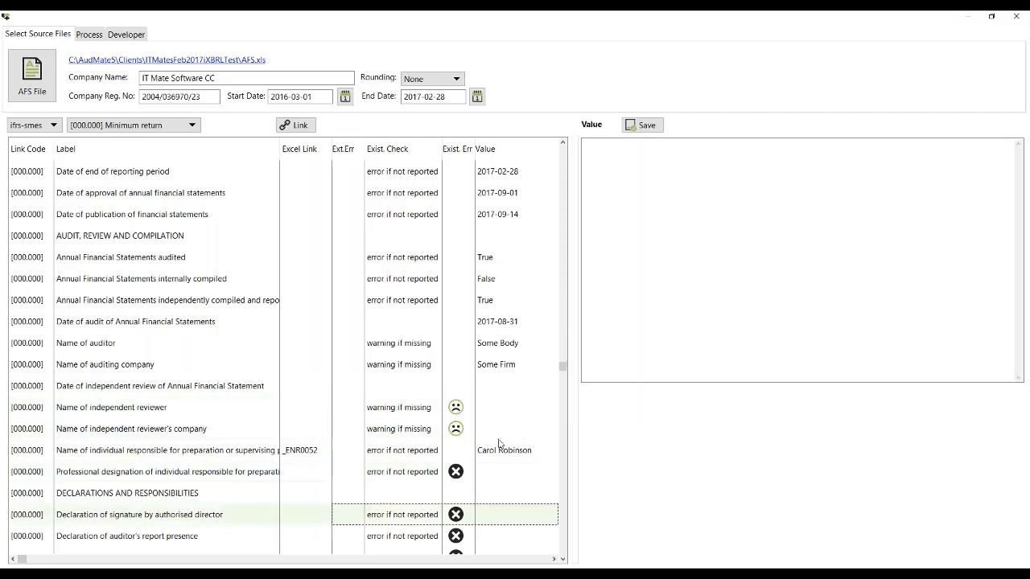
{"action": "key", "text": "Down"}
{"action": "left_click", "coordinate": [488, 274]}
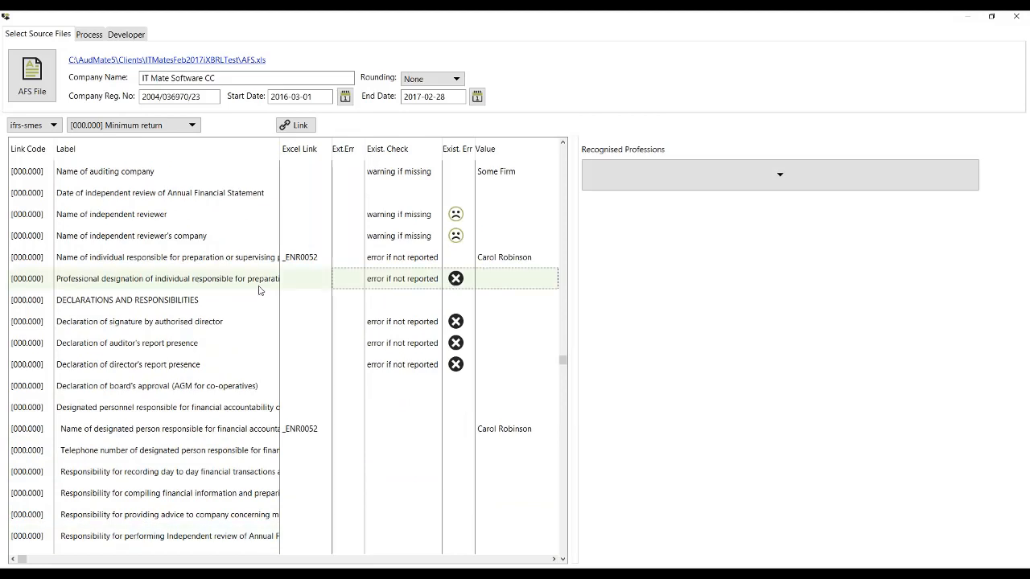
{"action": "left_click", "coordinate": [785, 177]}
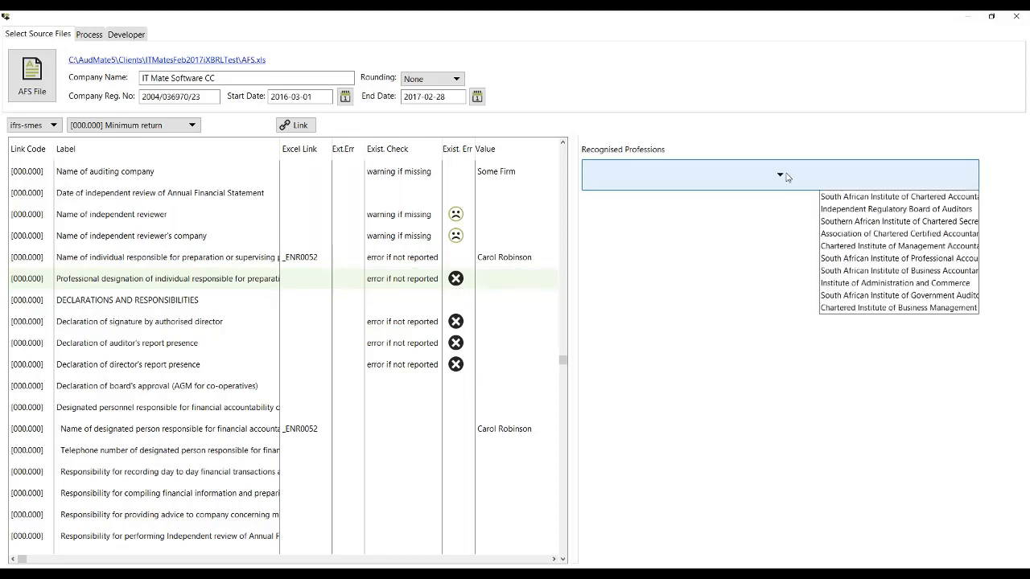
{"action": "left_click", "coordinate": [846, 203]}
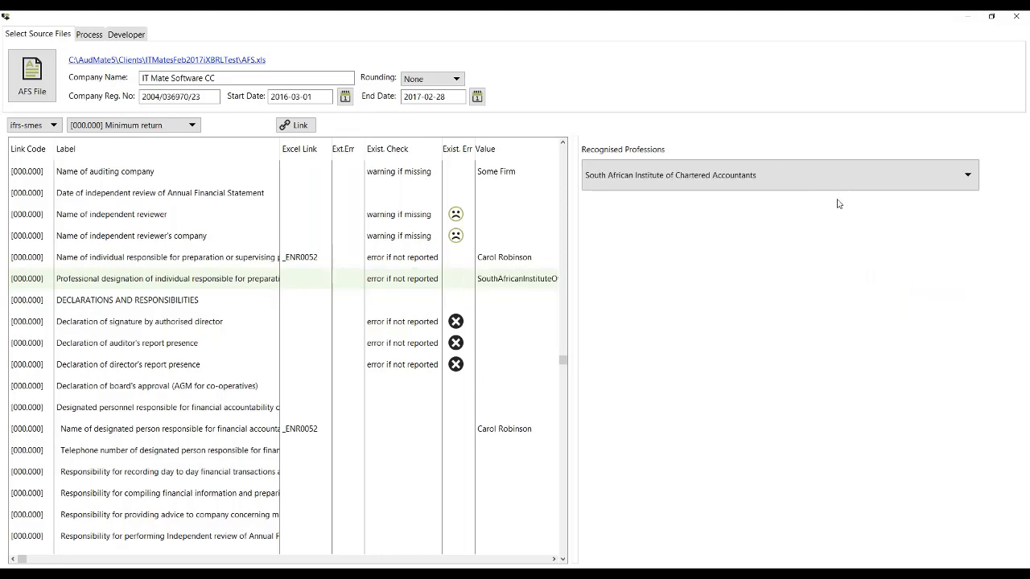
Step: Answer True for the declarations of signature by authorised director, auditor's report presence and director's report presence
{"action": "left_click", "coordinate": [491, 324]}
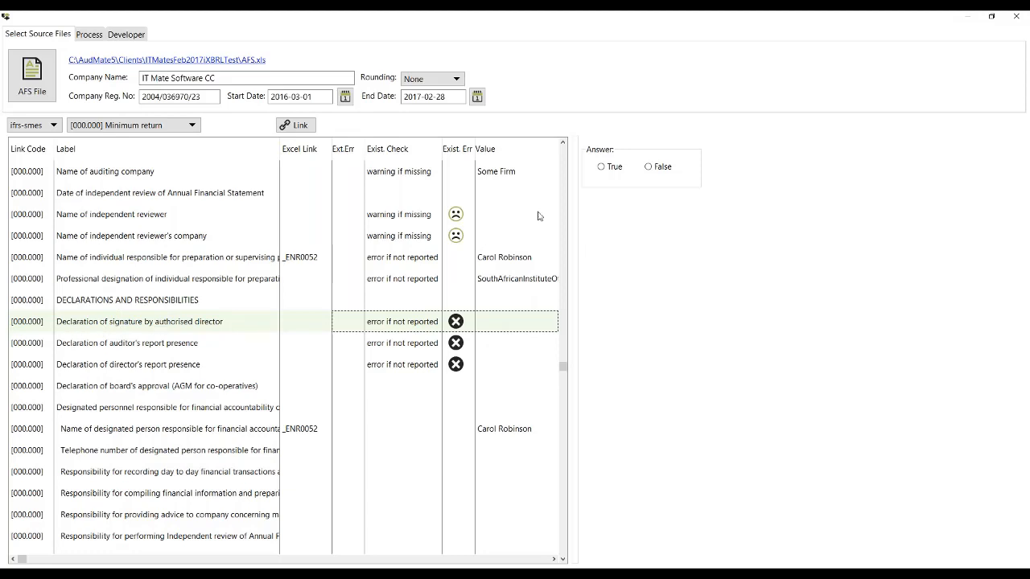
{"action": "left_click", "coordinate": [602, 167]}
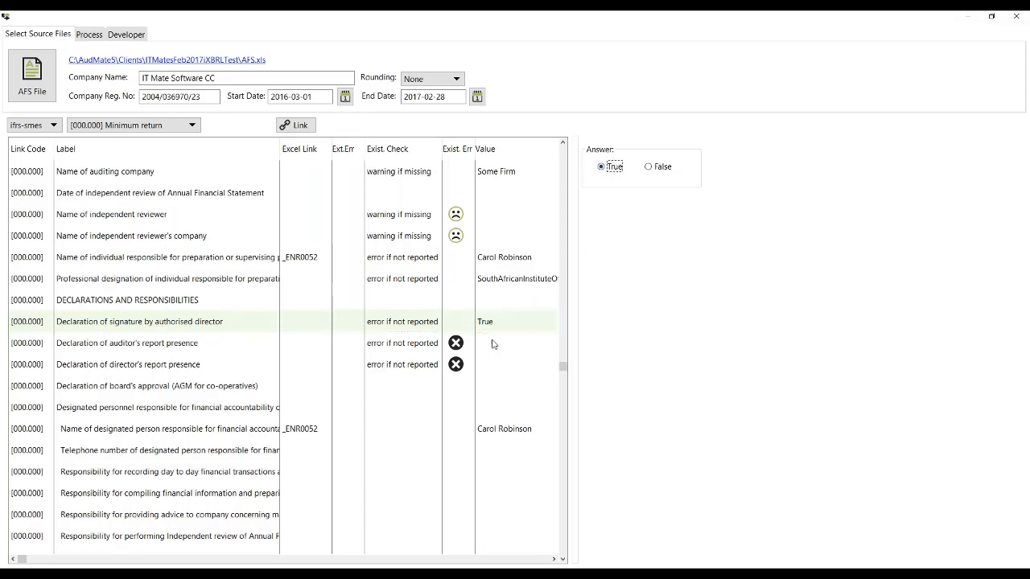
{"action": "left_click", "coordinate": [615, 171]}
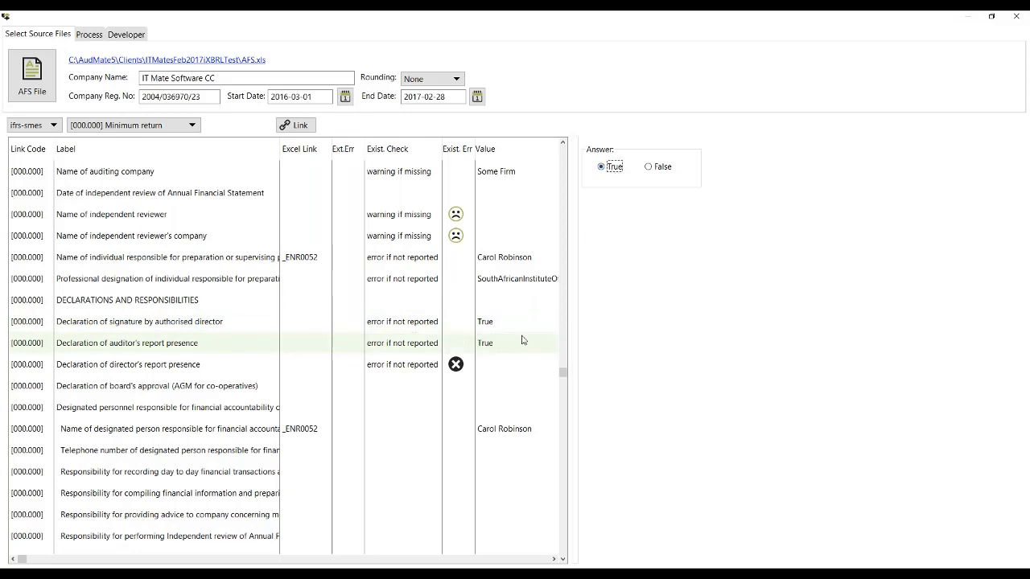
{"action": "left_click", "coordinate": [496, 366]}
{"action": "left_click", "coordinate": [604, 168]}
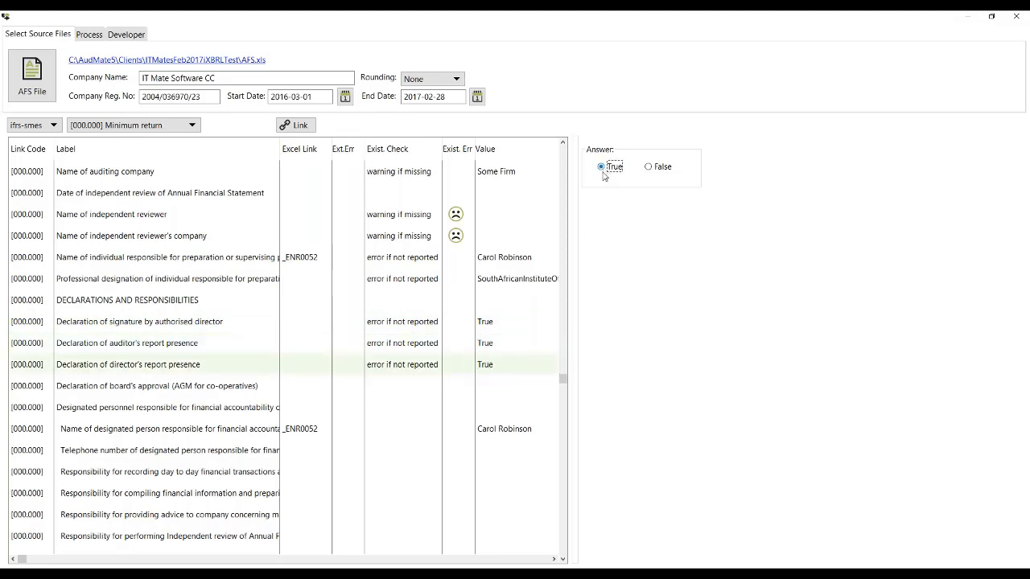
Step: Narrow the Label column and check the remaining minimum return fields down to the significant accounting policies text block
{"action": "scroll", "coordinate": [541, 381], "scroll_direction": "down", "scroll_amount": 10}
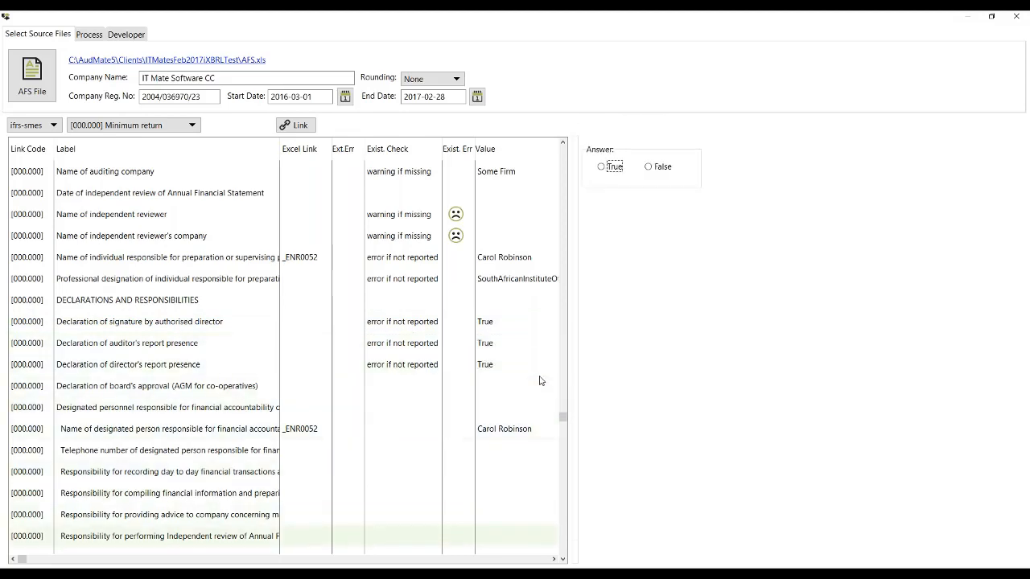
{"action": "scroll", "coordinate": [539, 381], "scroll_direction": "down", "scroll_amount": 3}
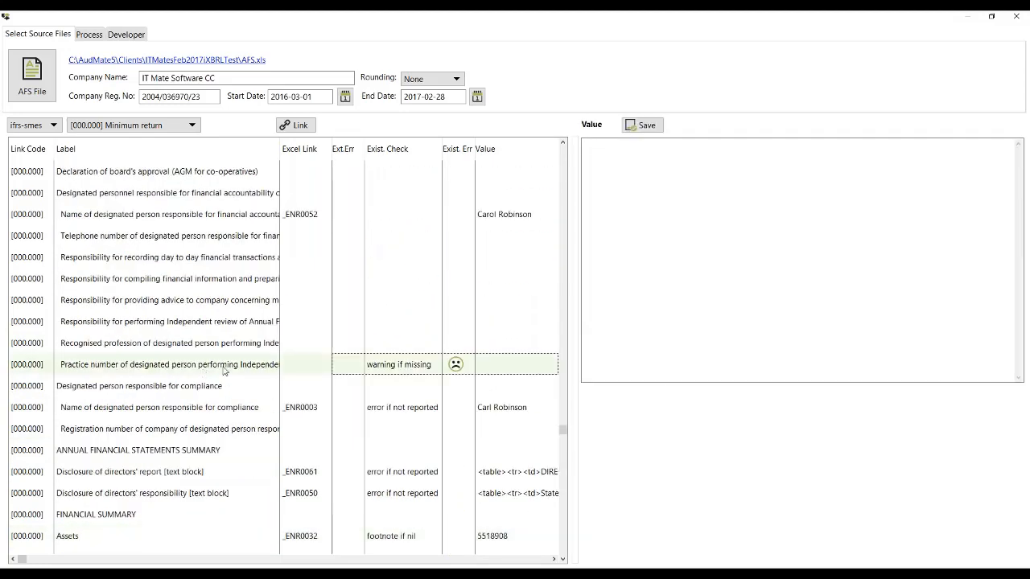
{"action": "left_click_drag", "start_coordinate": [280, 148], "coordinate": [258, 148]}
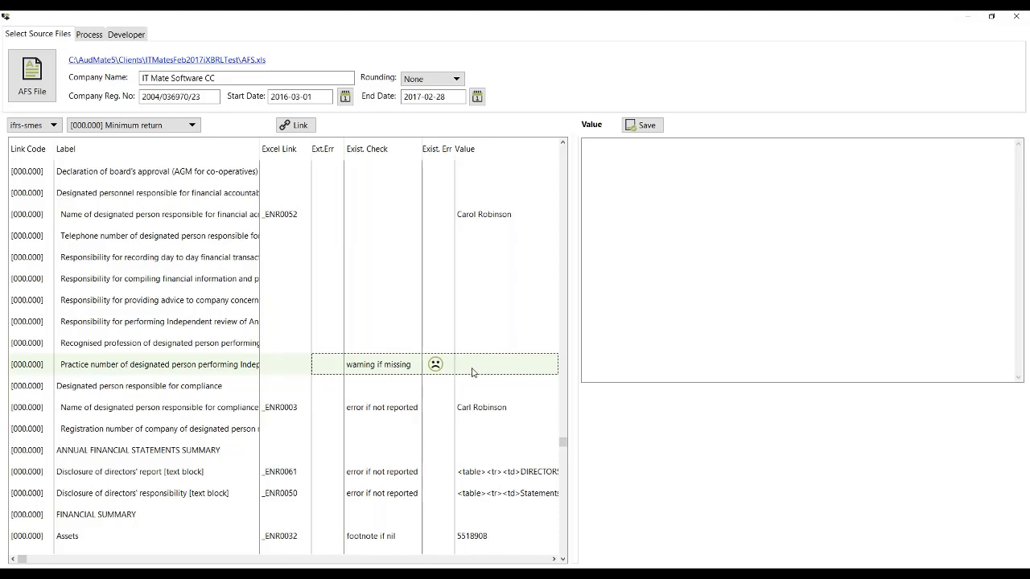
{"action": "key", "text": "Down"}
{"action": "key", "text": "Down"}
{"action": "key", "text": "Down"}
{"action": "key", "text": "Down"}
{"action": "key", "text": "Down"}
{"action": "key", "text": "Down"}
{"action": "key", "text": "Down"}
{"action": "key", "text": "Down"}
{"action": "key", "text": "Down"}
{"action": "key", "text": "Down"}
{"action": "key", "text": "Down"}
{"action": "key", "text": "Down"}
{"action": "key", "text": "Down"}
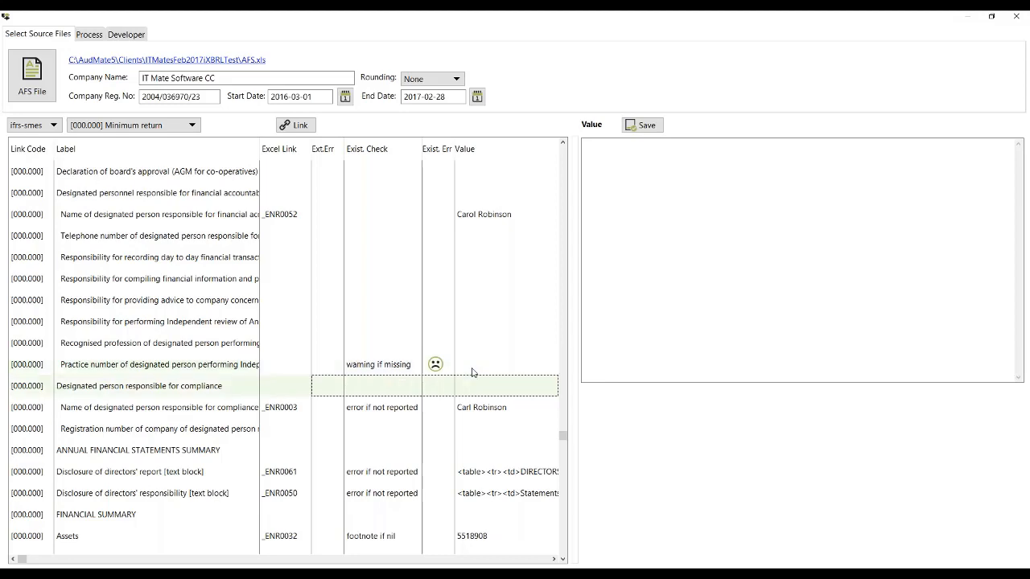
{"action": "key", "text": "Down"}
{"action": "key", "text": "Down"}
{"action": "key", "text": "Down"}
{"action": "key", "text": "Down"}
{"action": "key", "text": "Down"}
{"action": "key", "text": "Down"}
{"action": "key", "text": "Down"}
{"action": "key", "text": "Down"}
{"action": "key", "text": "Down"}
{"action": "key", "text": "Down"}
{"action": "key", "text": "Down"}
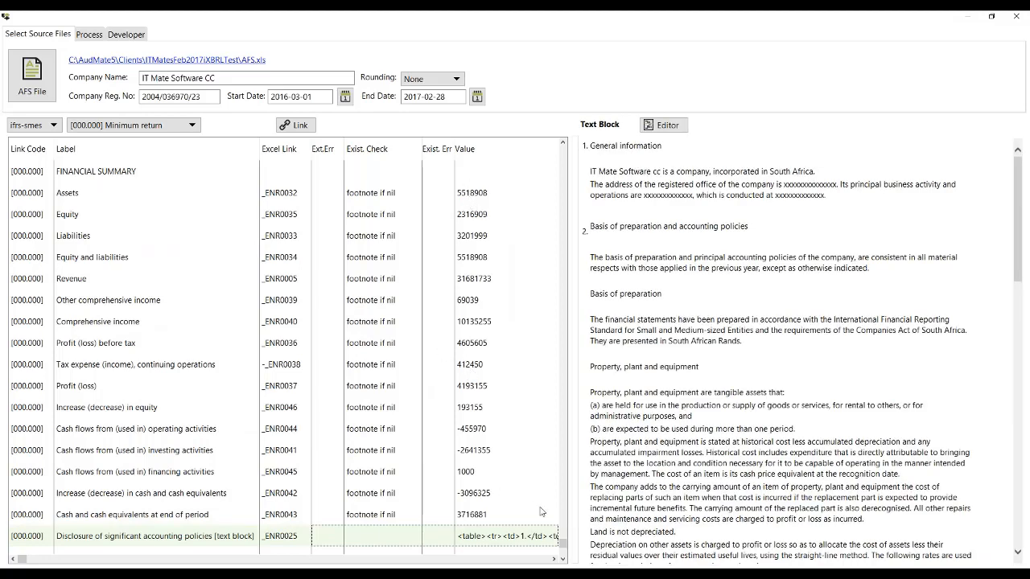
{"action": "left_click", "coordinate": [563, 156]}
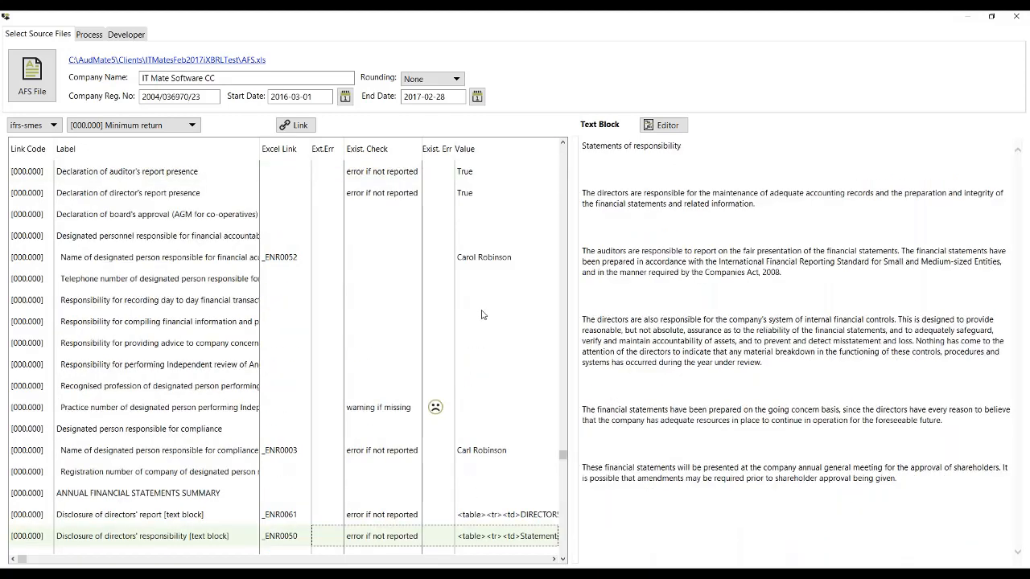
Step: Examine the extracted text blocks for the directors' report and the directors' responsibility
{"action": "left_click", "coordinate": [514, 516]}
{"action": "key", "text": "Down"}
{"action": "key", "text": "Down"}
{"action": "key", "text": "Down"}
{"action": "key", "text": "Down"}
{"action": "key", "text": "Down"}
{"action": "key", "text": "Down"}
{"action": "key", "text": "Down"}
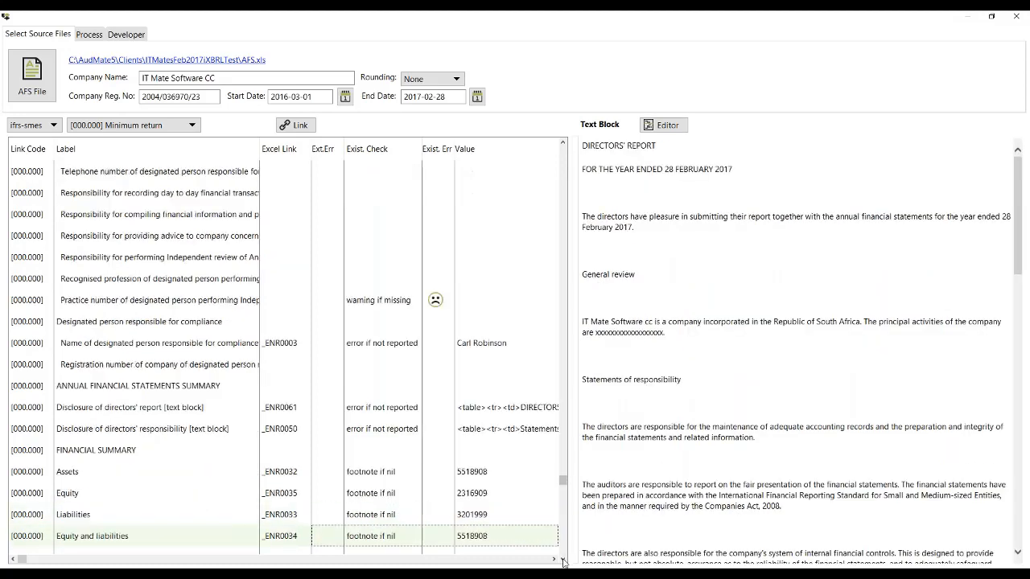
{"action": "key", "text": "Down"}
{"action": "key", "text": "Down"}
{"action": "key", "text": "Down"}
{"action": "key", "text": "Down"}
{"action": "key", "text": "Down"}
{"action": "key", "text": "Down"}
{"action": "left_click", "coordinate": [477, 259]}
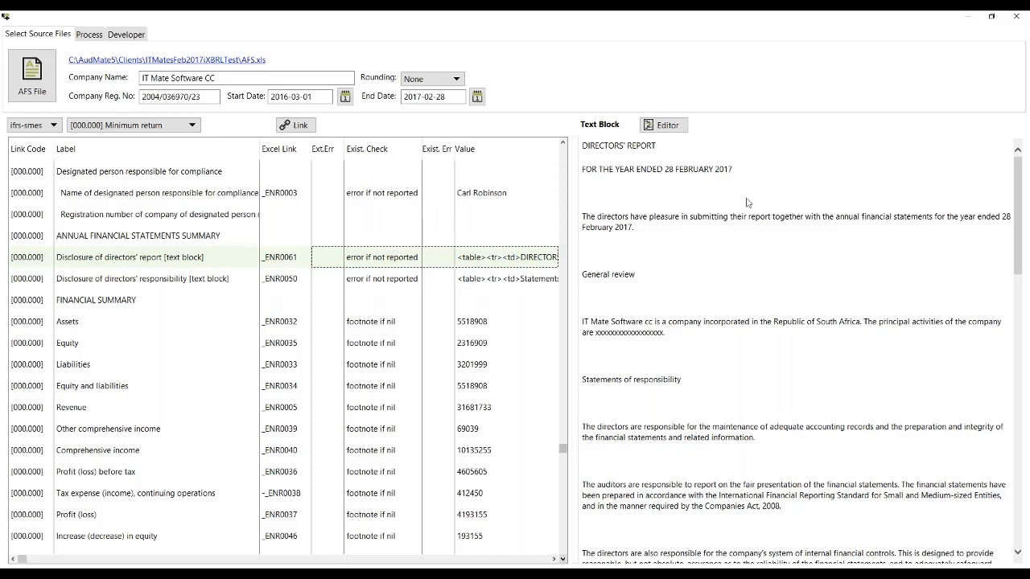
{"action": "left_click", "coordinate": [497, 284]}
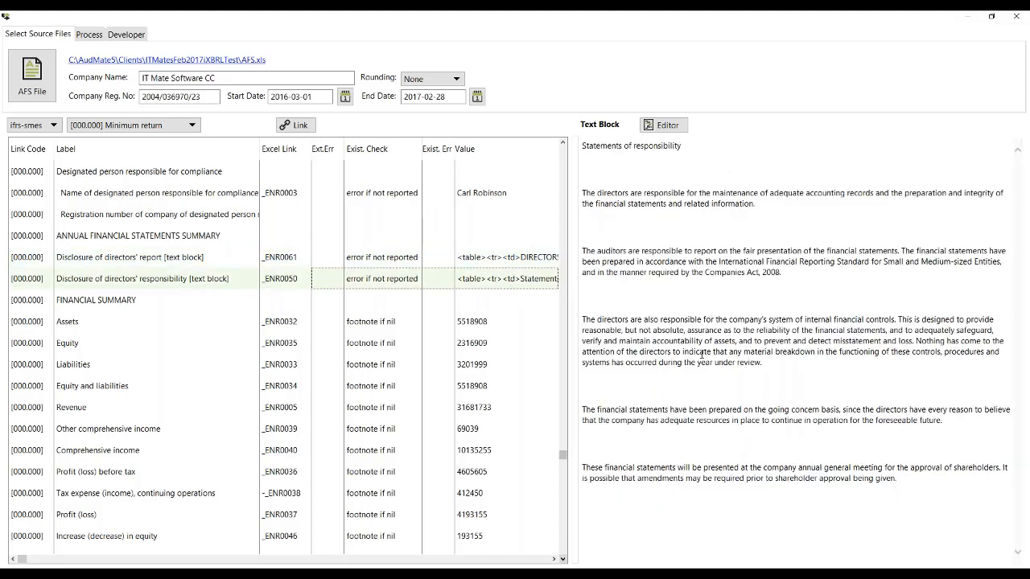
Step: View the text blocks for significant accounting policies and explanatory notes, and the Comprehensive income entry in the financial summary
{"action": "key", "text": "Down"}
{"action": "key", "text": "Down"}
{"action": "key", "text": "Down"}
{"action": "key", "text": "Down"}
{"action": "key", "text": "Down"}
{"action": "key", "text": "Down"}
{"action": "key", "text": "Down"}
{"action": "key", "text": "Down"}
{"action": "key", "text": "Down"}
{"action": "key", "text": "Down"}
{"action": "key", "text": "Down"}
{"action": "key", "text": "Down"}
{"action": "key", "text": "Down"}
{"action": "key", "text": "Down"}
{"action": "key", "text": "Down"}
{"action": "key", "text": "Down"}
{"action": "key", "text": "Down"}
{"action": "key", "text": "Down"}
{"action": "key", "text": "Down"}
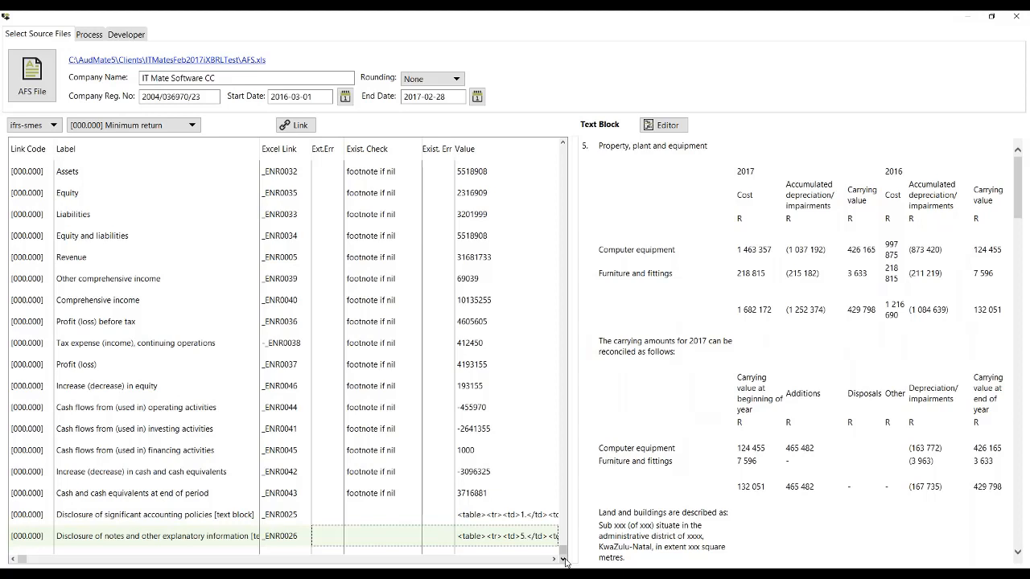
{"action": "left_click", "coordinate": [488, 515]}
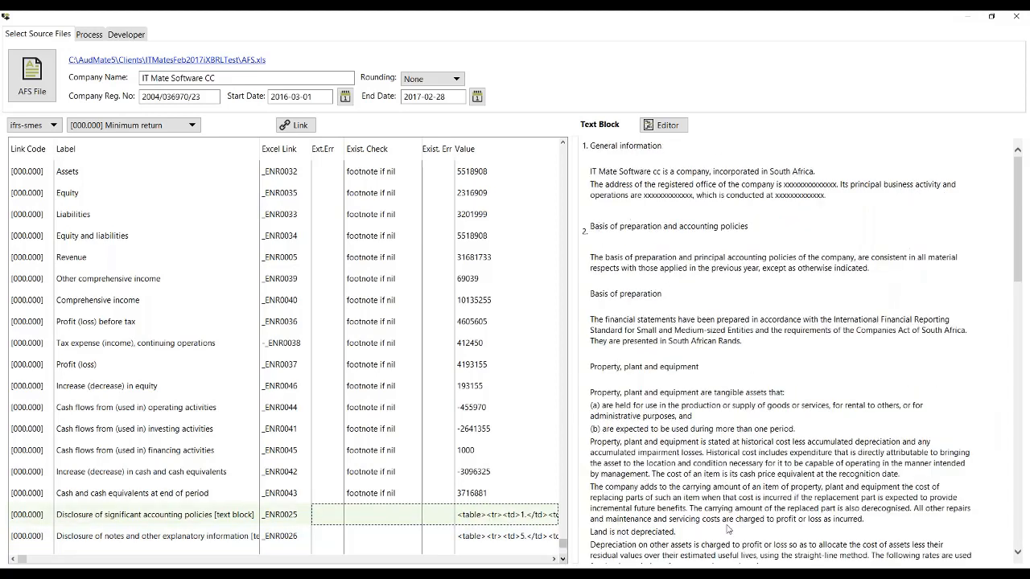
{"action": "left_click", "coordinate": [509, 542]}
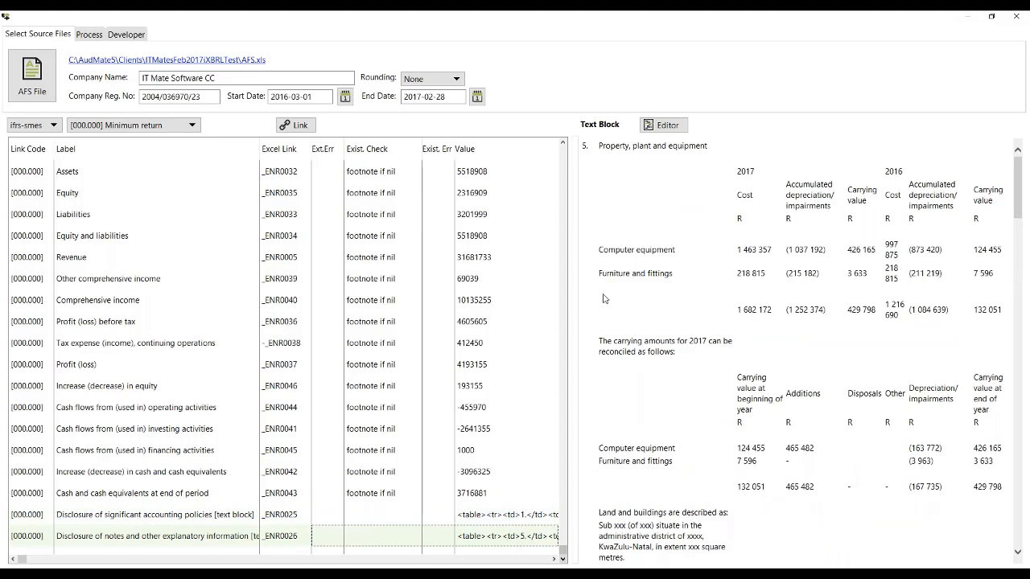
{"action": "left_click", "coordinate": [485, 307]}
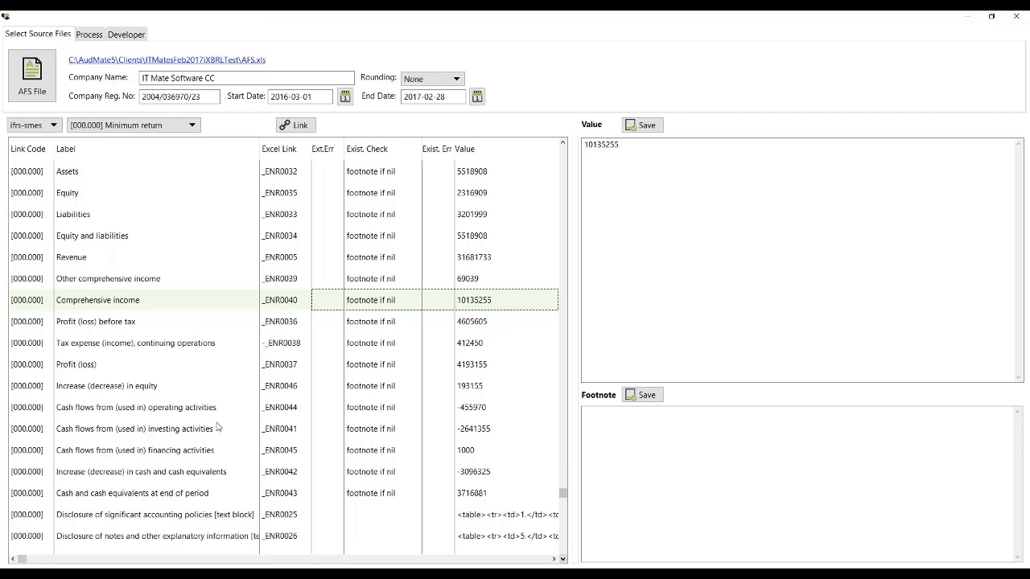
Step: Review the minimum return fields from the financial summary back to the CIPC SUBMISSION heading for remaining missing entries
{"action": "key", "text": "Up"}
{"action": "key", "text": "Up"}
{"action": "key", "text": "Up"}
{"action": "key", "text": "Up"}
{"action": "key", "text": "Up"}
{"action": "key", "text": "Up"}
{"action": "key", "text": "Page_Up"}
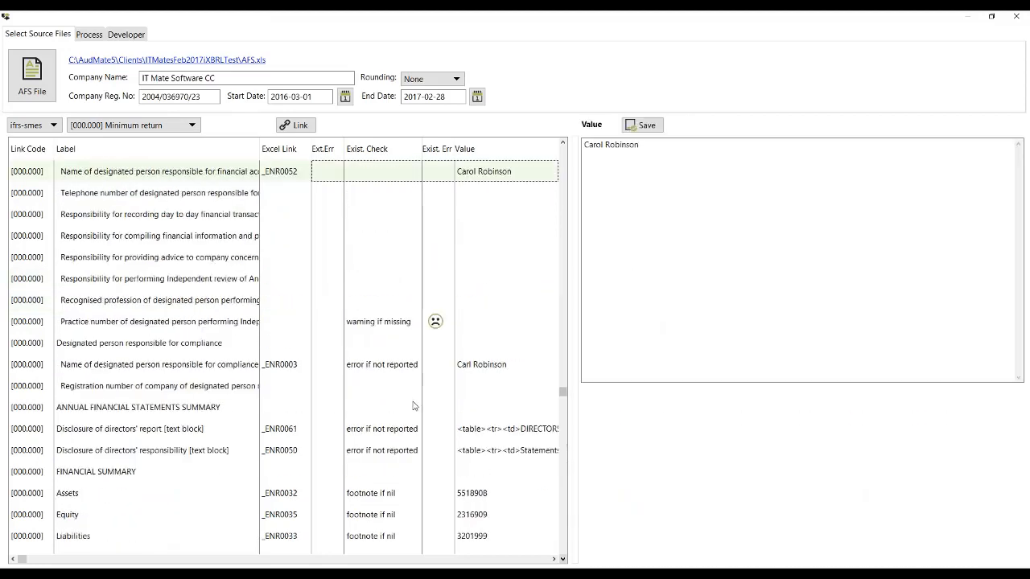
{"action": "key", "text": "Up"}
{"action": "key", "text": "Page_Up"}
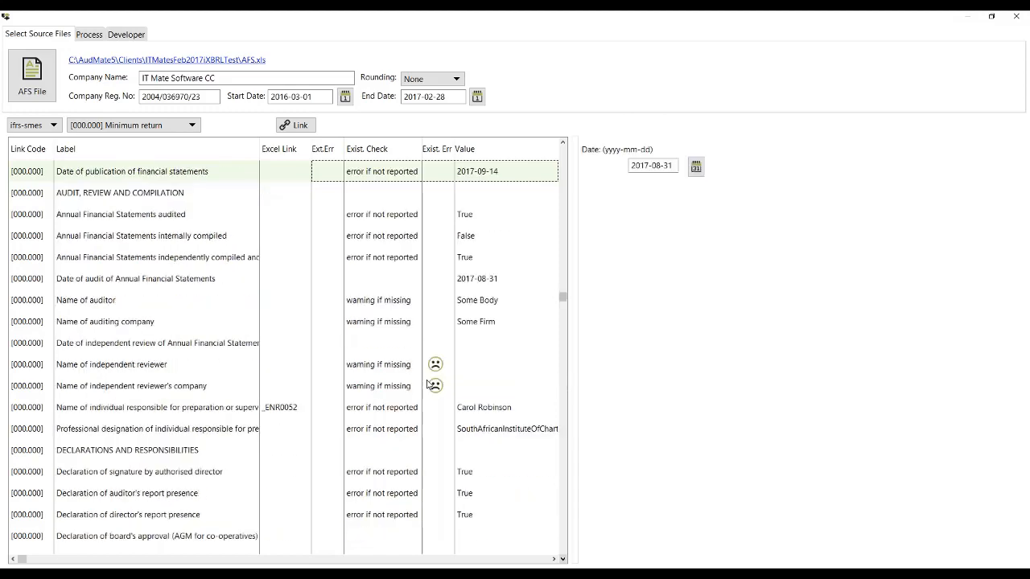
{"action": "key", "text": "Up"}
{"action": "key", "text": "Up"}
{"action": "key", "text": "Page_Up"}
{"action": "key", "text": "Page_Up"}
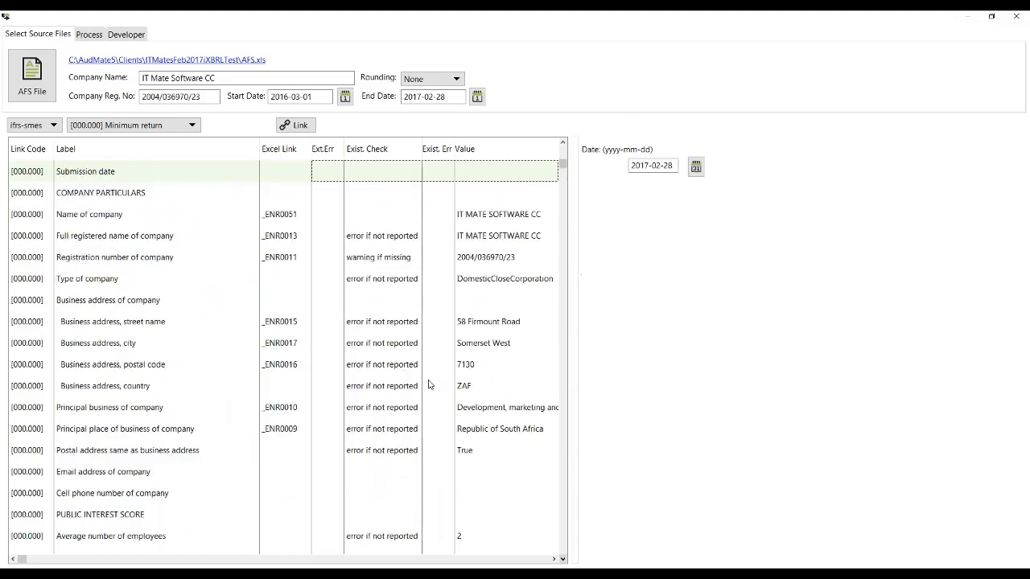
{"action": "key", "text": "Up"}
{"action": "key", "text": "Up"}
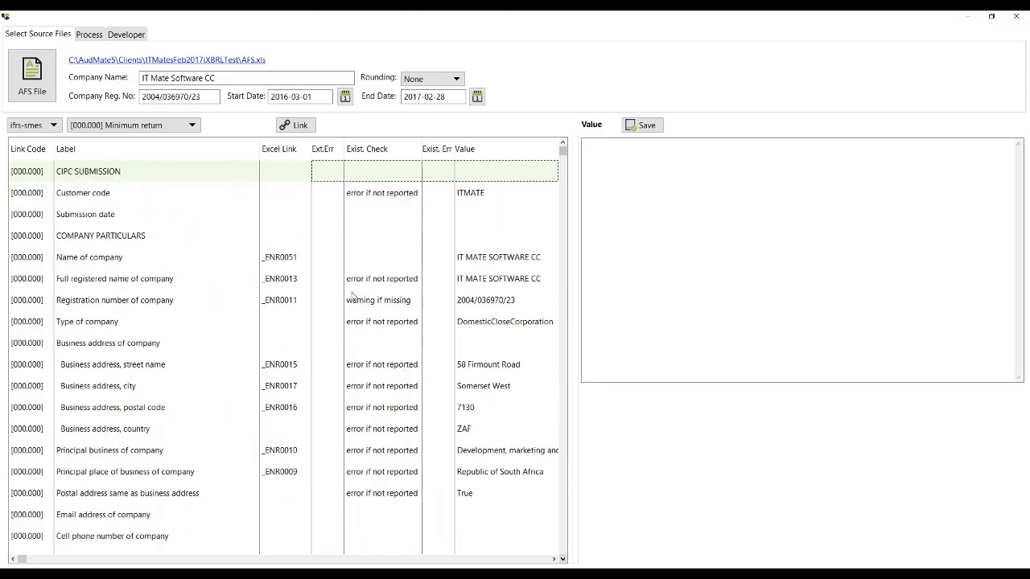
Step: Create the iXBRL file from the minimum return and open the generated XHTML report in the browser
{"action": "left_click", "coordinate": [89, 36]}
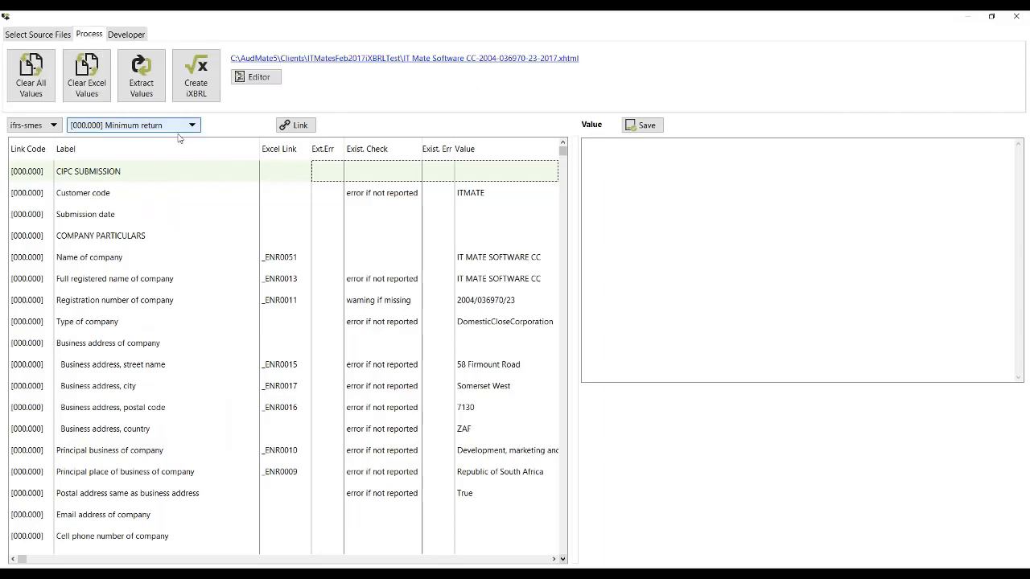
{"action": "left_click", "coordinate": [197, 85]}
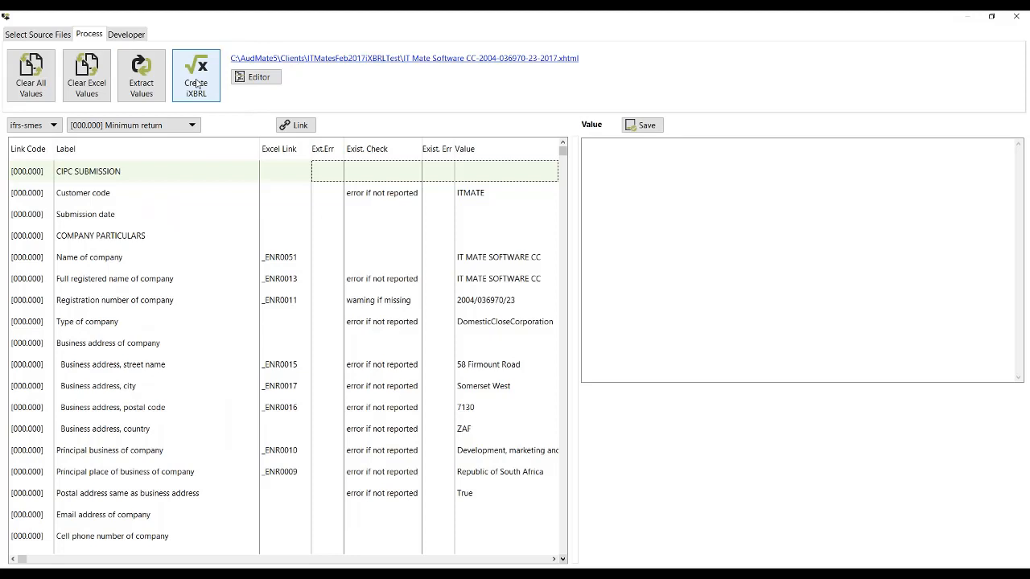
{"action": "left_click", "coordinate": [377, 65]}
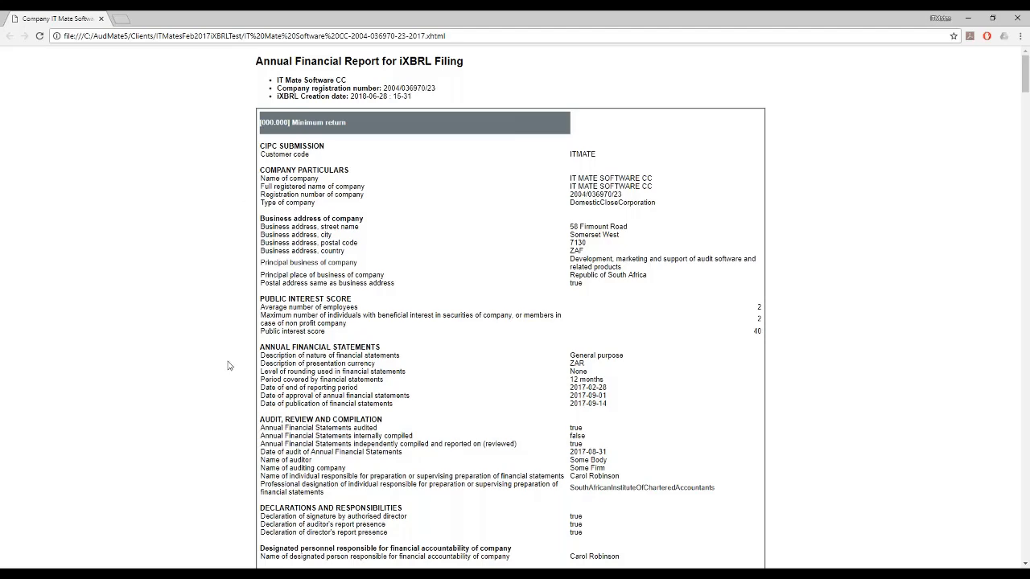
Step: Read through the generated report's company details, text blocks, financial summary and notes, and return to its beginning
{"action": "scroll", "coordinate": [229, 366], "scroll_direction": "down", "scroll_amount": 1}
{"action": "scroll", "coordinate": [228, 366], "scroll_direction": "down", "scroll_amount": 2}
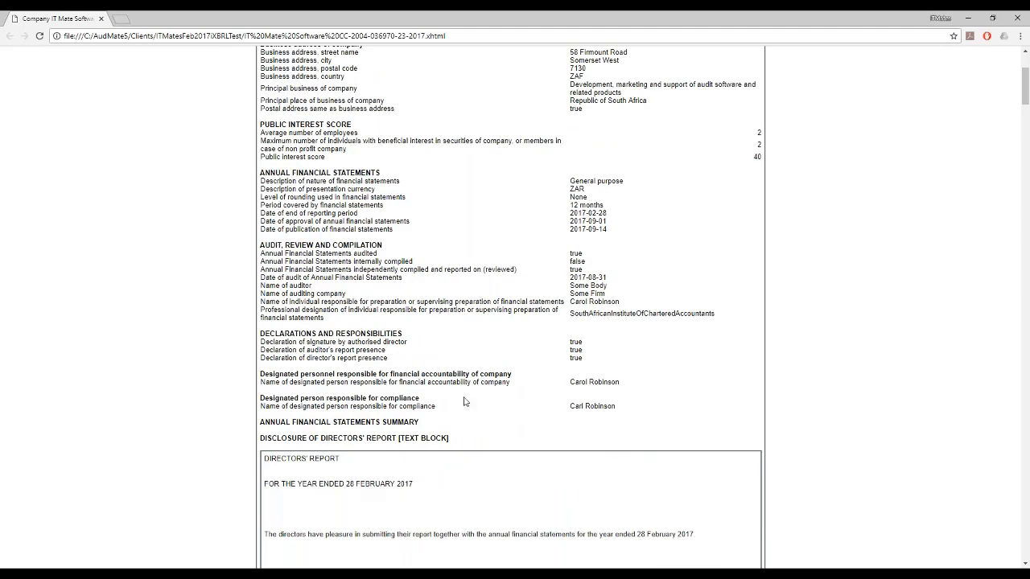
{"action": "scroll", "coordinate": [197, 354], "scroll_direction": "down", "scroll_amount": 3}
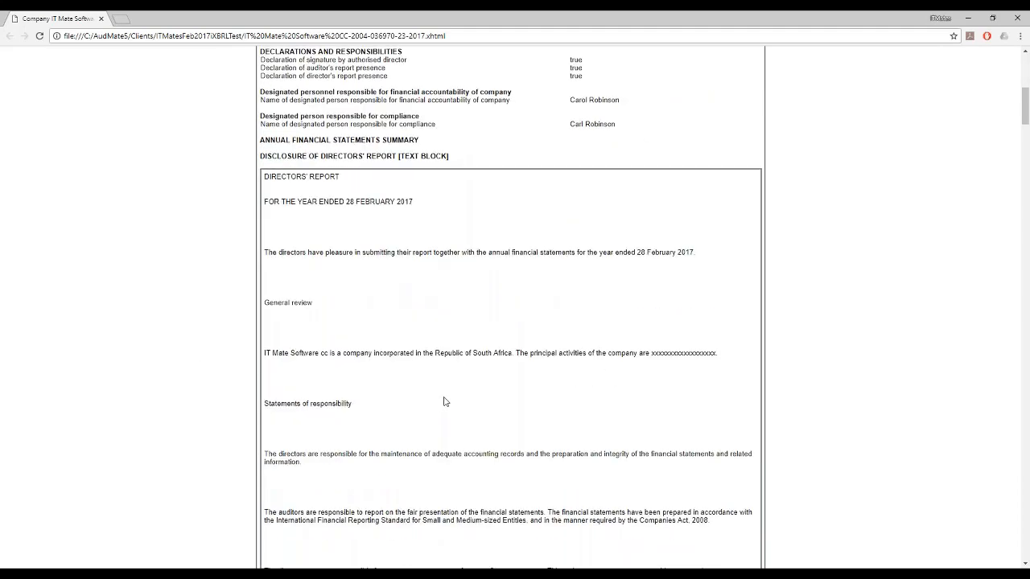
{"action": "scroll", "coordinate": [440, 400], "scroll_direction": "down", "scroll_amount": 3}
{"action": "scroll", "coordinate": [437, 398], "scroll_direction": "down", "scroll_amount": 15}
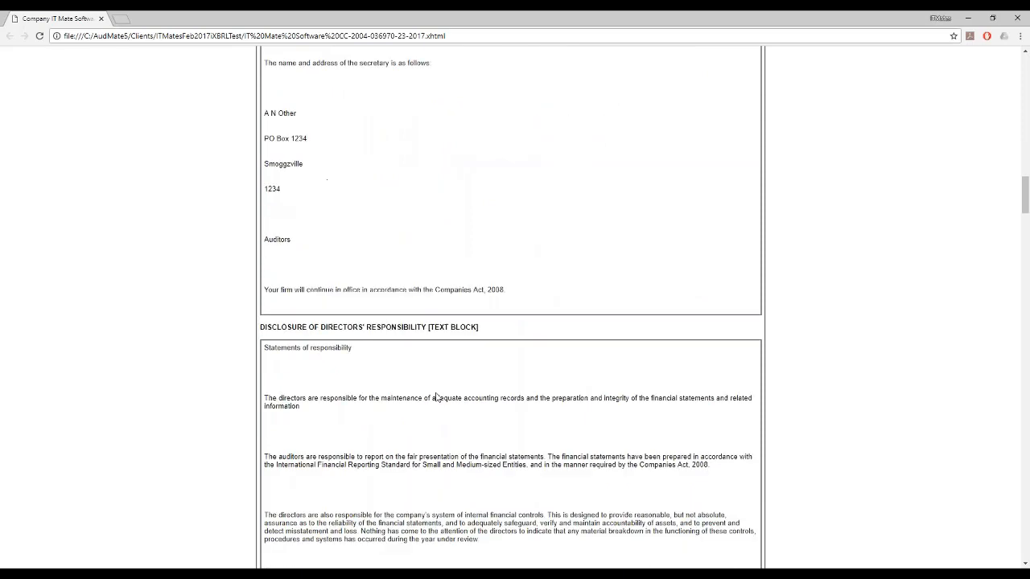
{"action": "scroll", "coordinate": [458, 441], "scroll_direction": "down", "scroll_amount": 6}
{"action": "scroll", "coordinate": [414, 189], "scroll_direction": "up", "scroll_amount": 2}
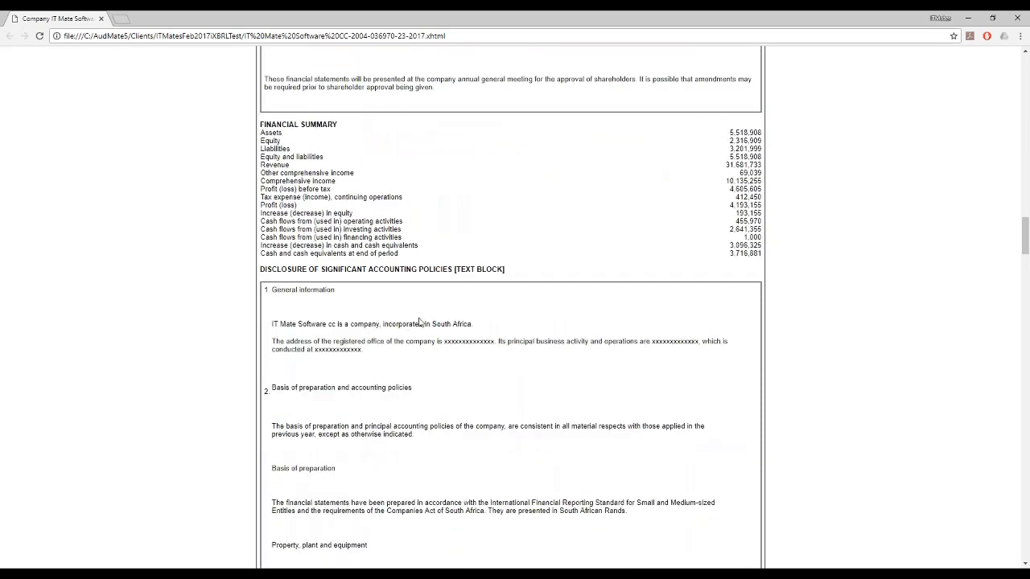
{"action": "scroll", "coordinate": [418, 322], "scroll_direction": "down", "scroll_amount": 1}
{"action": "scroll", "coordinate": [418, 321], "scroll_direction": "down", "scroll_amount": 20}
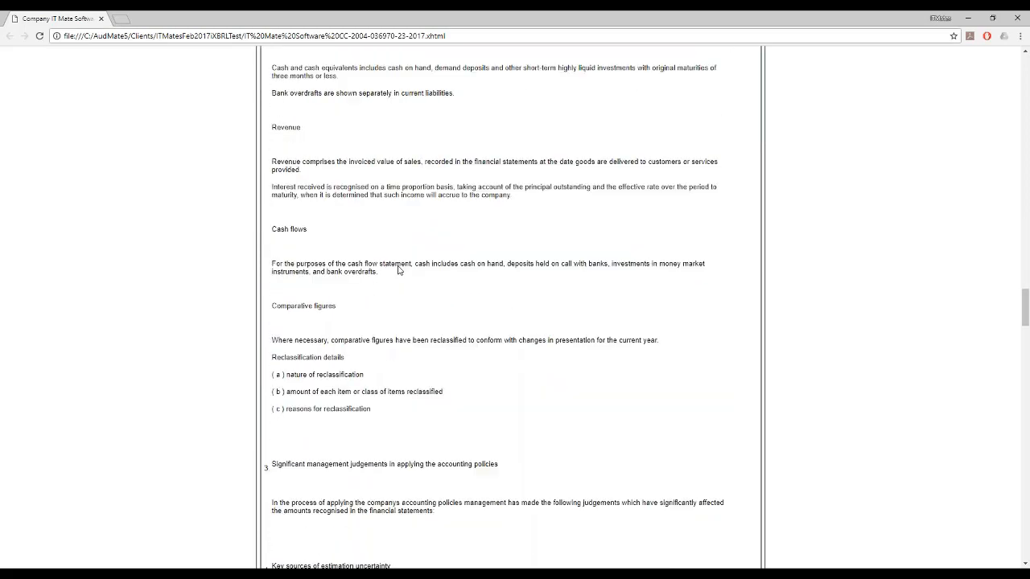
{"action": "scroll", "coordinate": [397, 270], "scroll_direction": "up", "scroll_amount": 15}
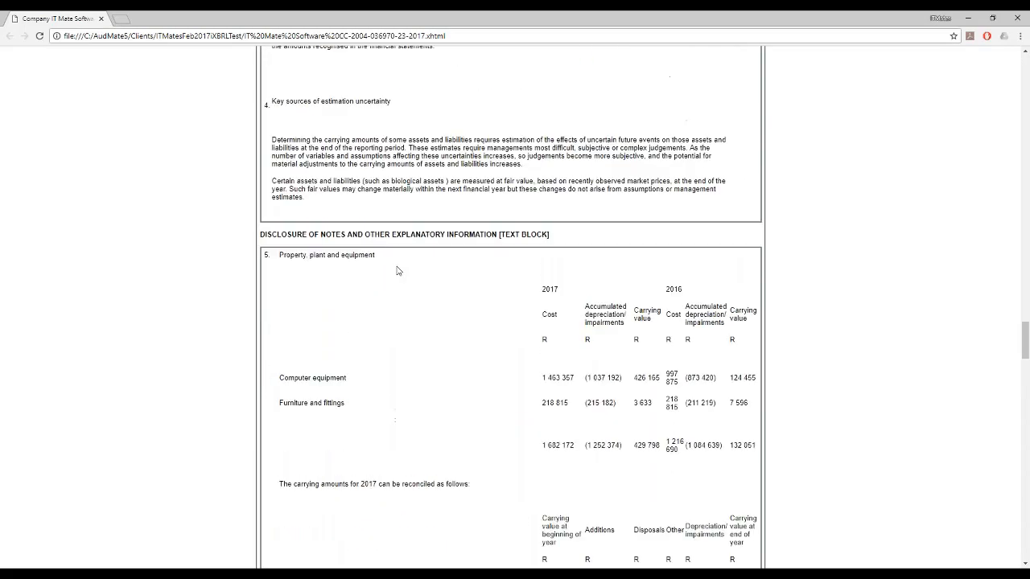
{"action": "scroll", "coordinate": [397, 270], "scroll_direction": "up", "scroll_amount": 20}
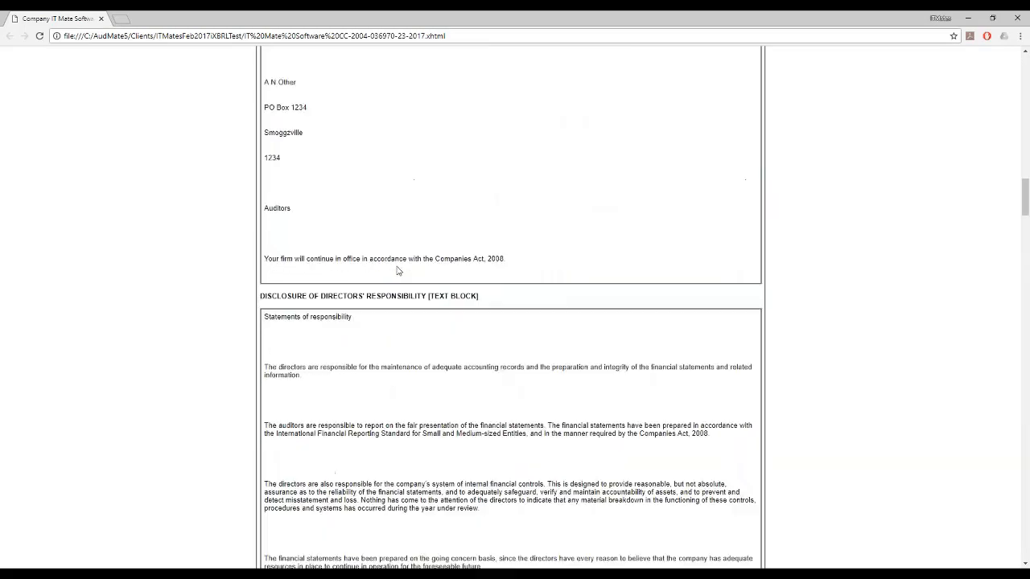
{"action": "scroll", "coordinate": [397, 271], "scroll_direction": "up", "scroll_amount": 15}
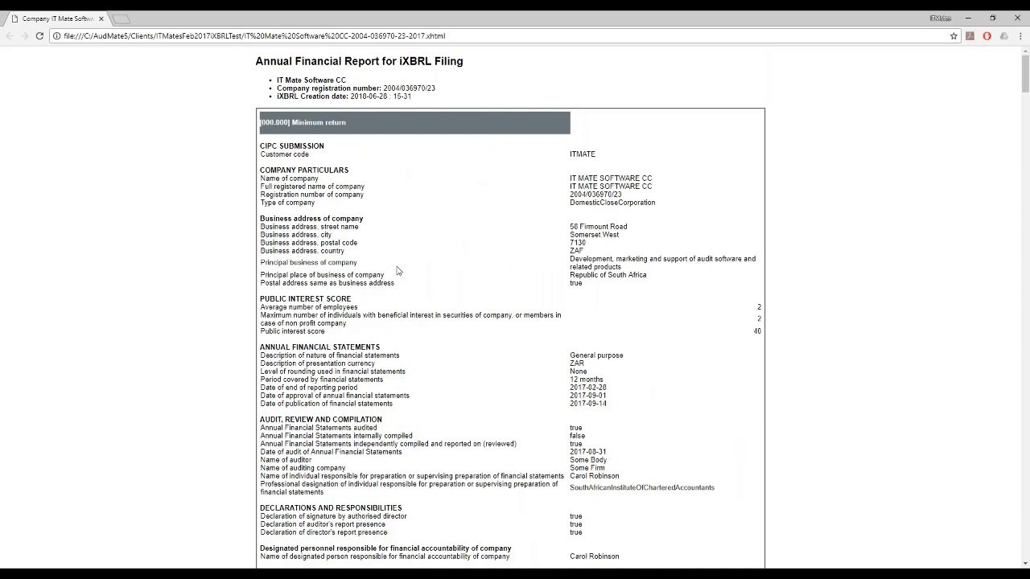
Step: Show the page source of the generated iXBRL report and enlarge it to 250% zoom
{"action": "right_click", "coordinate": [674, 85]}
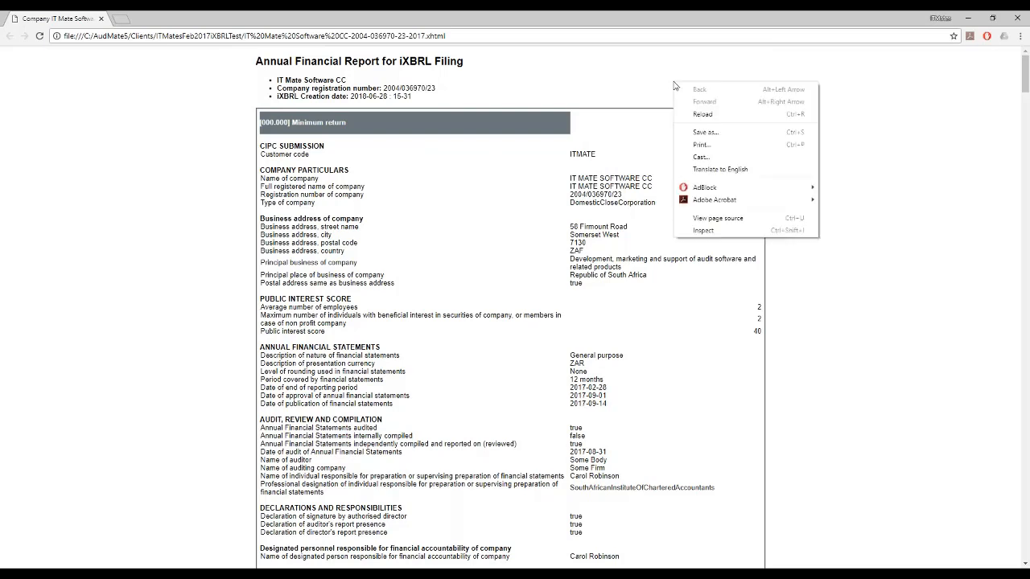
{"action": "left_click", "coordinate": [716, 219]}
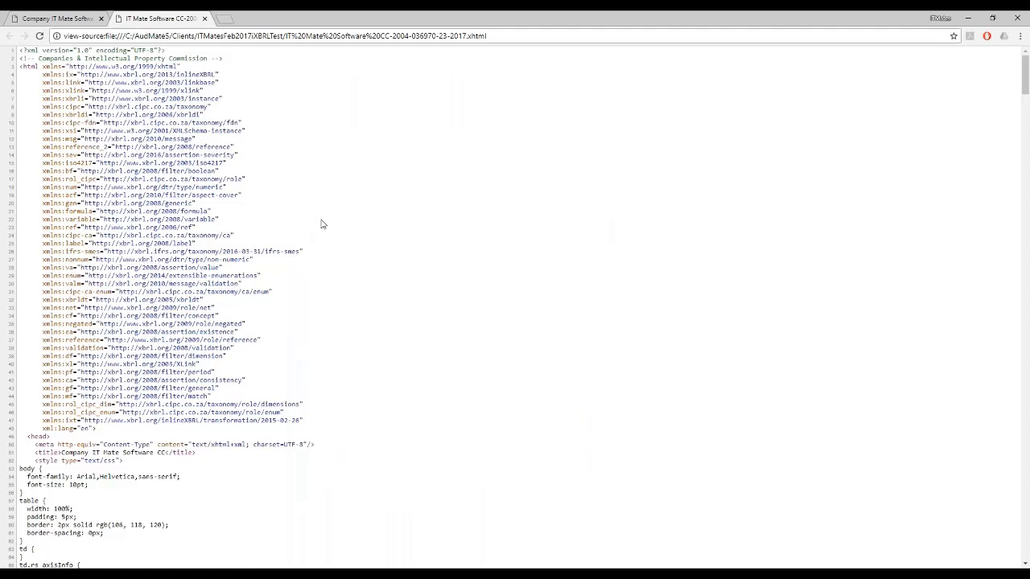
{"action": "left_click", "coordinate": [1020, 38]}
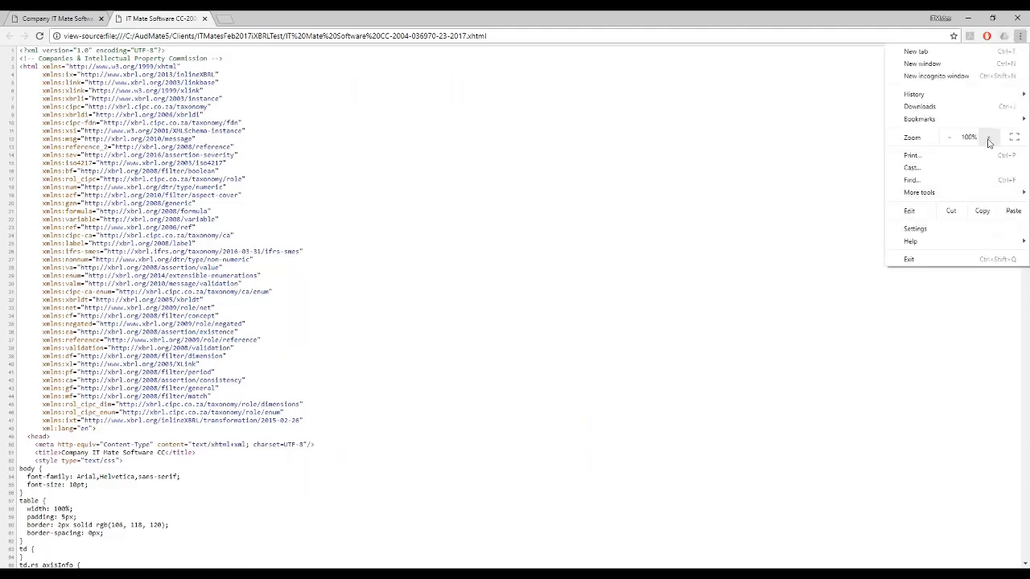
{"action": "left_click", "coordinate": [987, 138]}
{"action": "left_click", "coordinate": [989, 140]}
{"action": "left_click", "coordinate": [989, 140]}
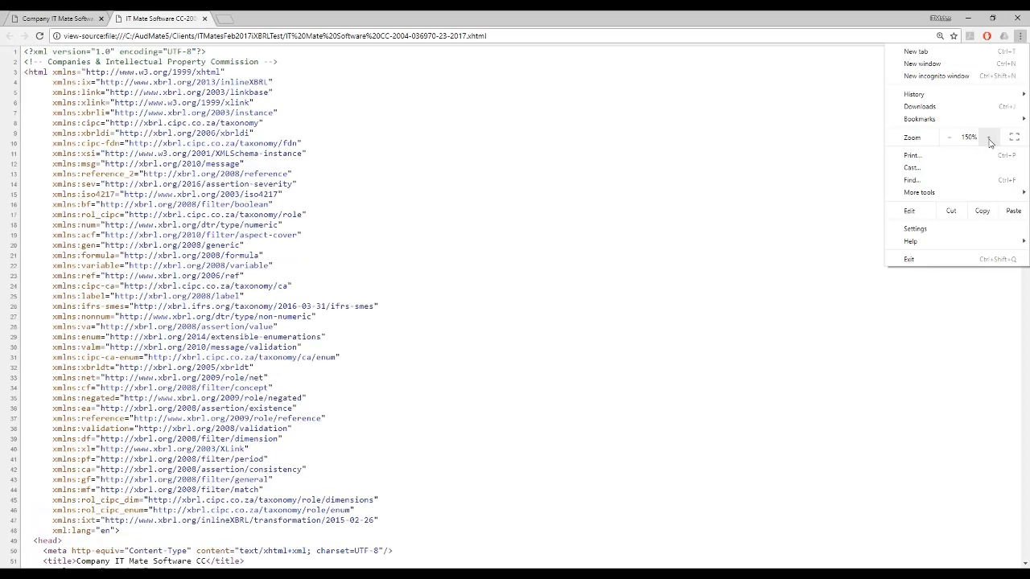
{"action": "left_click", "coordinate": [990, 139]}
{"action": "left_click", "coordinate": [990, 139]}
{"action": "left_click", "coordinate": [990, 139]}
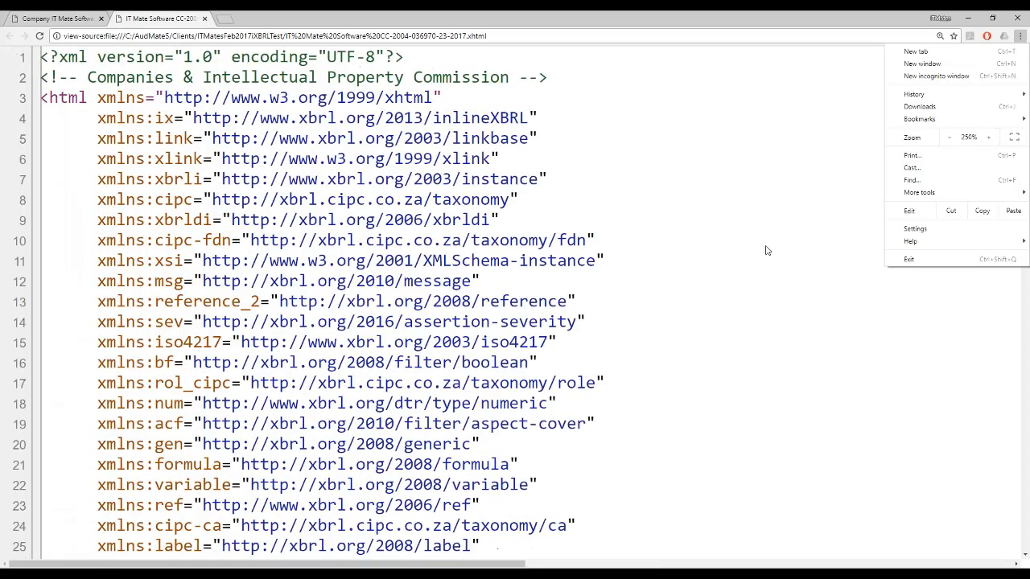
Step: Read through the report's page source from the namespace declarations and styles to the XBRL contexts and the tagged company particulars
{"action": "scroll", "coordinate": [765, 251], "scroll_direction": "down", "scroll_amount": 1}
{"action": "scroll", "coordinate": [765, 250], "scroll_direction": "down", "scroll_amount": 3}
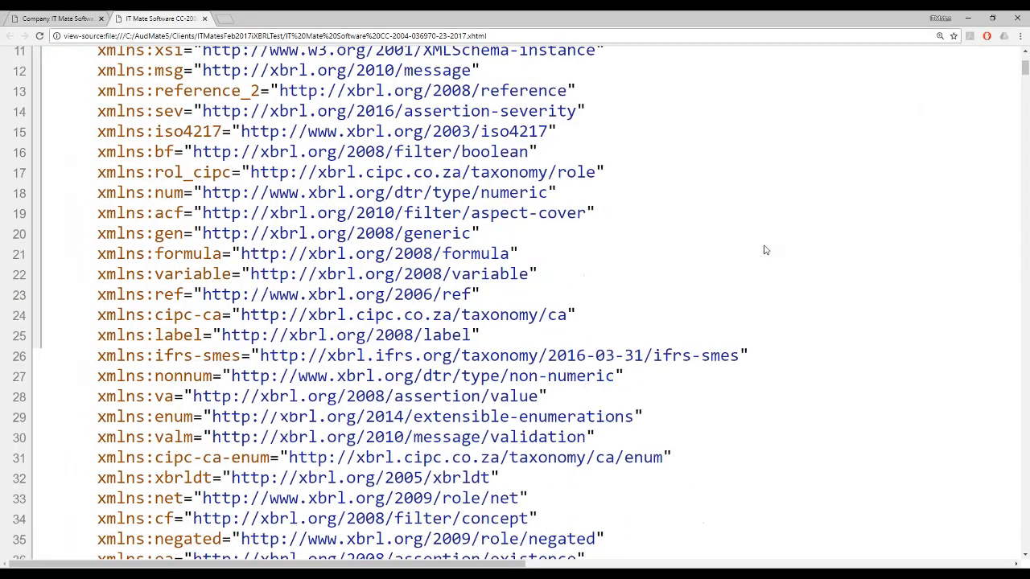
{"action": "scroll", "coordinate": [765, 250], "scroll_direction": "down", "scroll_amount": 3}
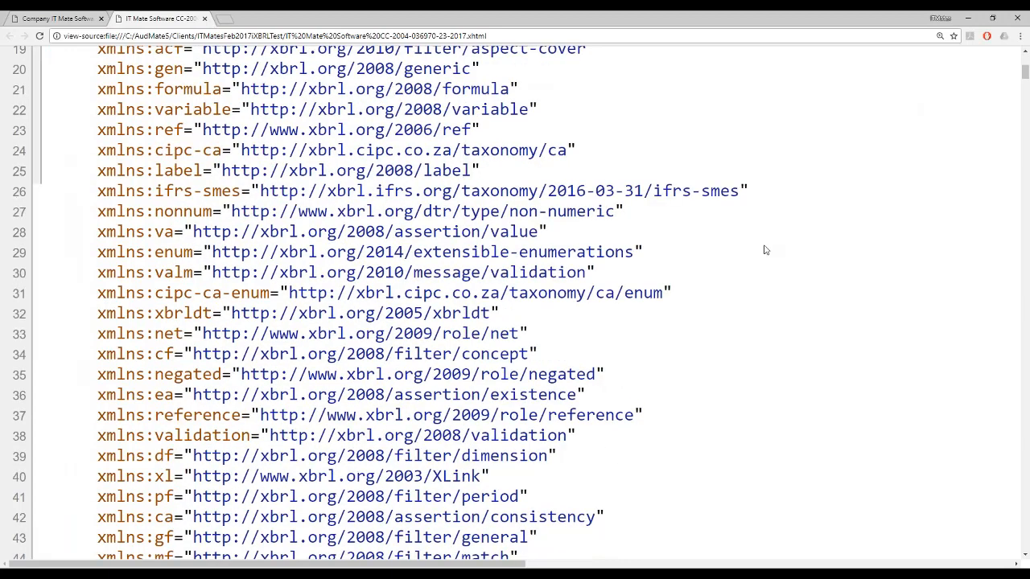
{"action": "scroll", "coordinate": [765, 250], "scroll_direction": "down", "scroll_amount": 3}
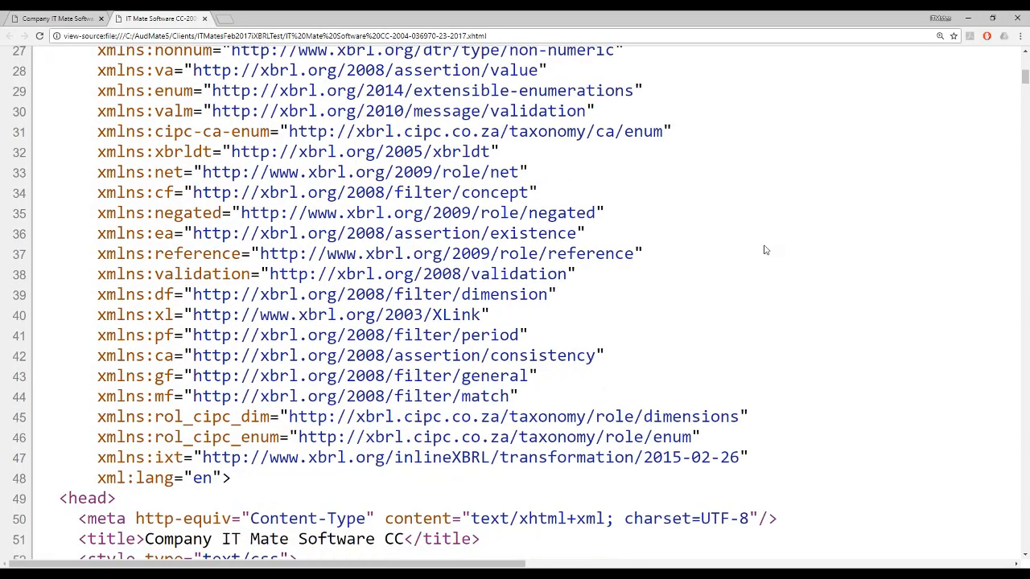
{"action": "scroll", "coordinate": [765, 250], "scroll_direction": "down", "scroll_amount": 6}
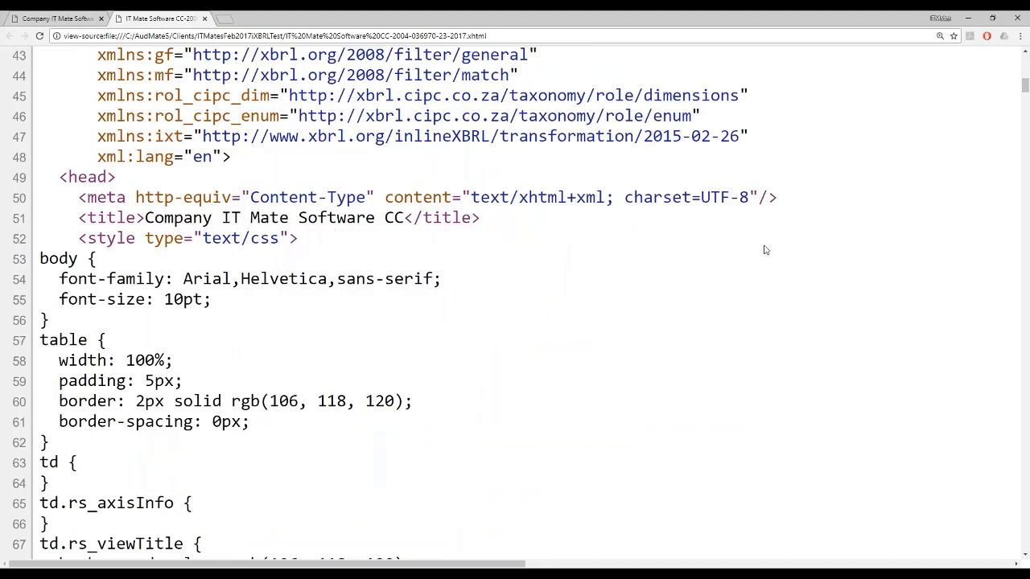
{"action": "scroll", "coordinate": [765, 250], "scroll_direction": "down", "scroll_amount": 20}
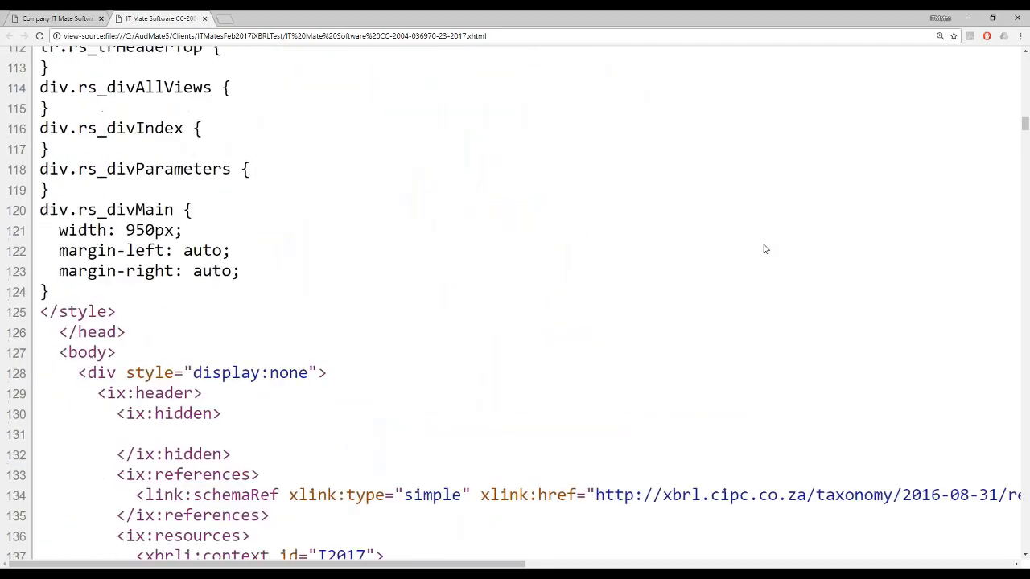
{"action": "scroll", "coordinate": [765, 250], "scroll_direction": "down", "scroll_amount": 9}
{"action": "scroll", "coordinate": [765, 250], "scroll_direction": "up", "scroll_amount": 2}
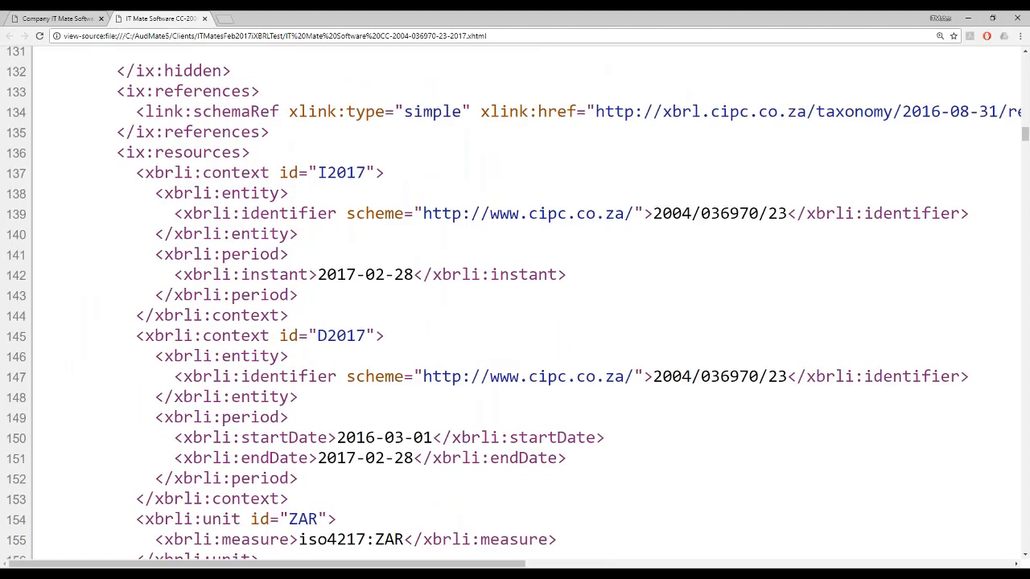
{"action": "scroll", "coordinate": [552, 269], "scroll_direction": "down", "scroll_amount": 7}
{"action": "scroll", "coordinate": [563, 269], "scroll_direction": "down", "scroll_amount": 20}
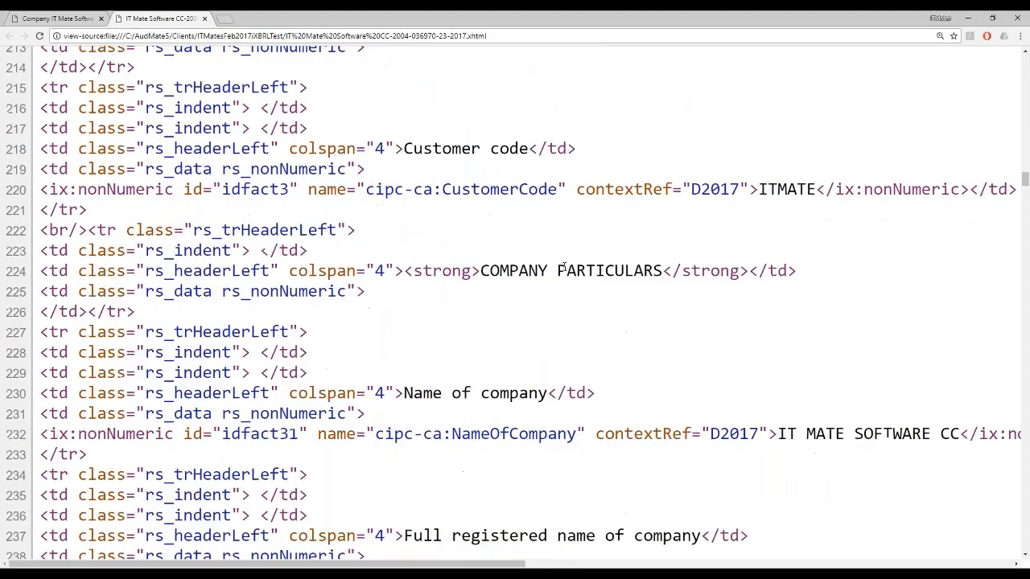
{"action": "scroll", "coordinate": [563, 268], "scroll_direction": "down", "scroll_amount": 2}
{"action": "scroll", "coordinate": [564, 267], "scroll_direction": "down", "scroll_amount": 3}
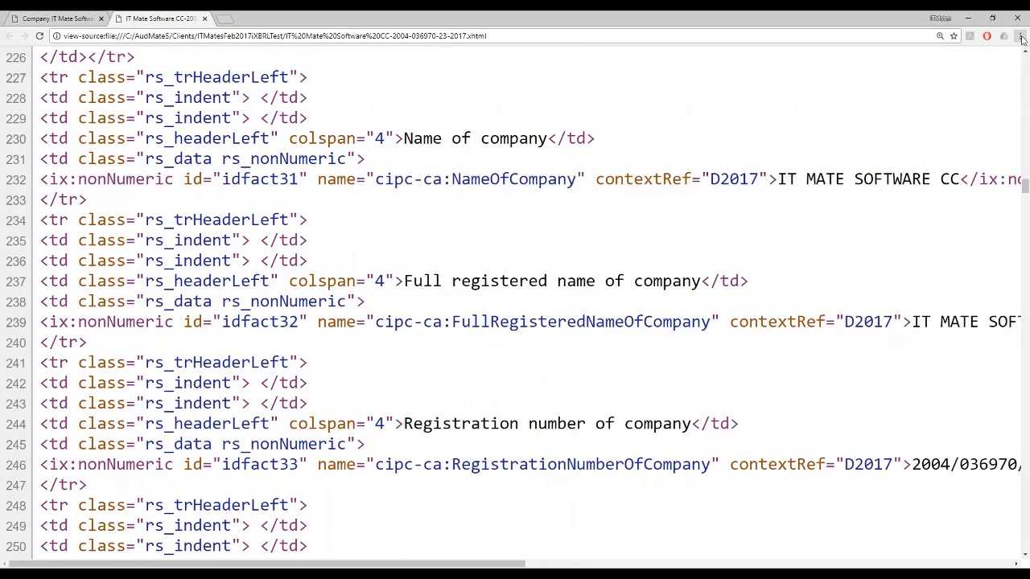
Step: Reduce the page source zoom and highlight the cipc-ca:RegistrationNumberOfCompany tag name in the company particulars
{"action": "left_click", "coordinate": [1019, 36]}
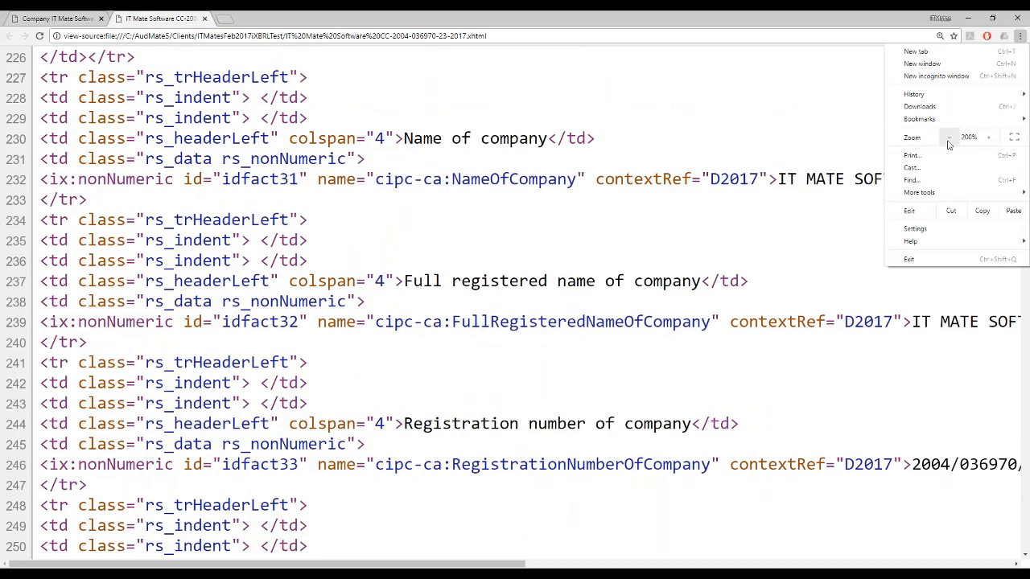
{"action": "left_click", "coordinate": [948, 138]}
{"action": "left_click", "coordinate": [746, 239]}
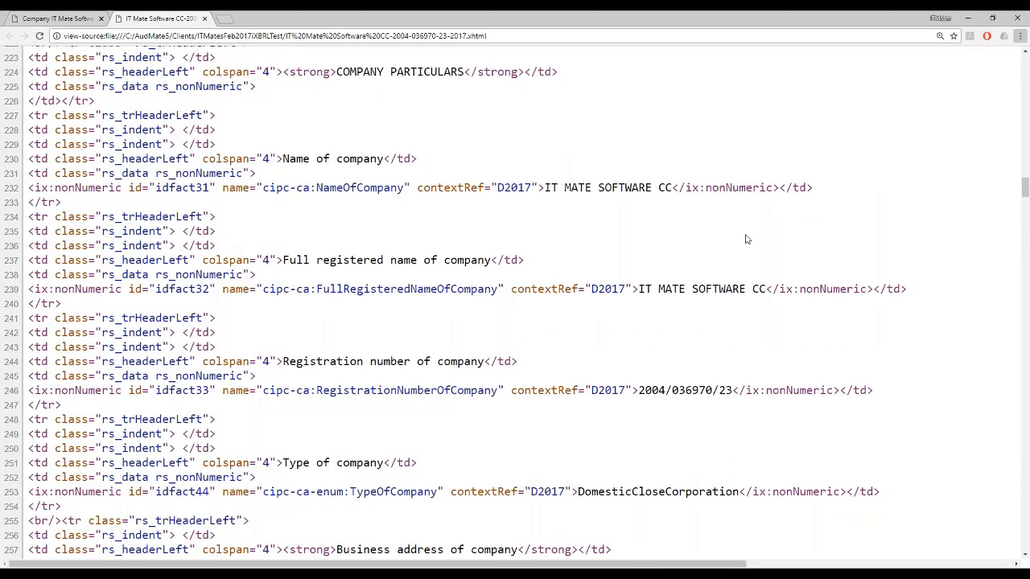
{"action": "scroll", "coordinate": [745, 239], "scroll_direction": "down", "scroll_amount": 3}
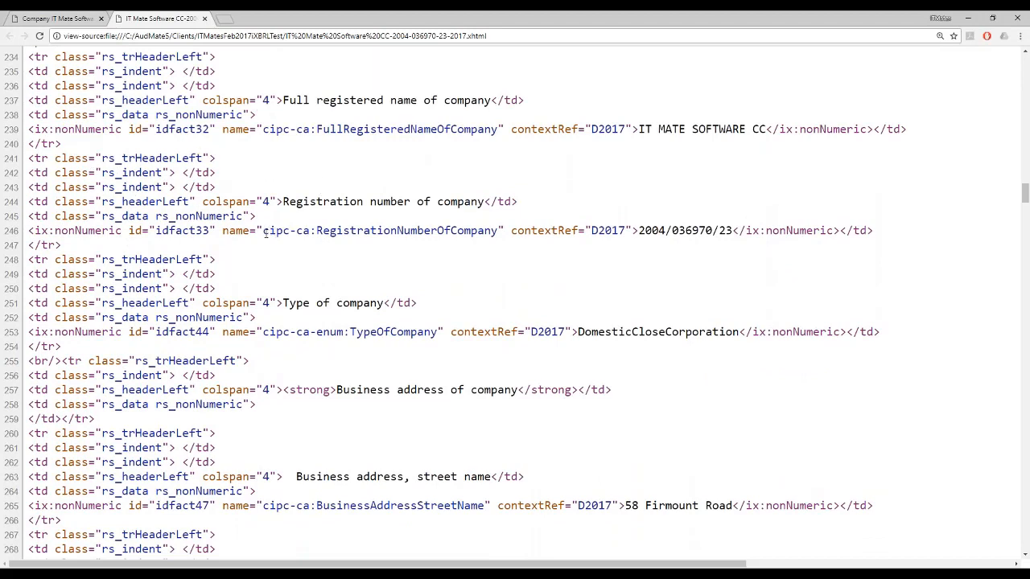
{"action": "left_click_drag", "start_coordinate": [264, 231], "coordinate": [500, 232]}
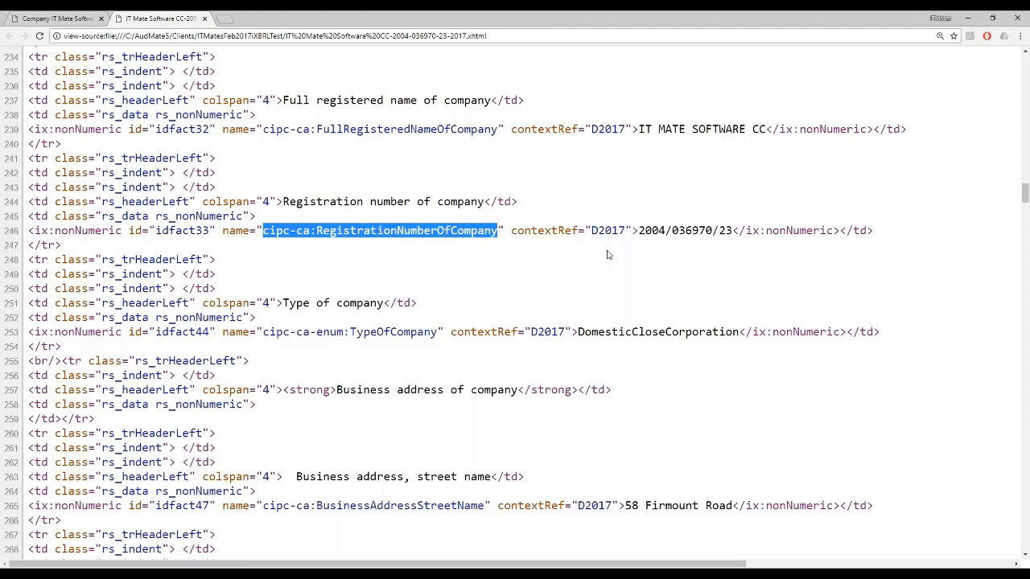
Step: Close the page source, check the value beside Registration number of company in the rendered report, and close the browser
{"action": "left_click", "coordinate": [205, 19]}
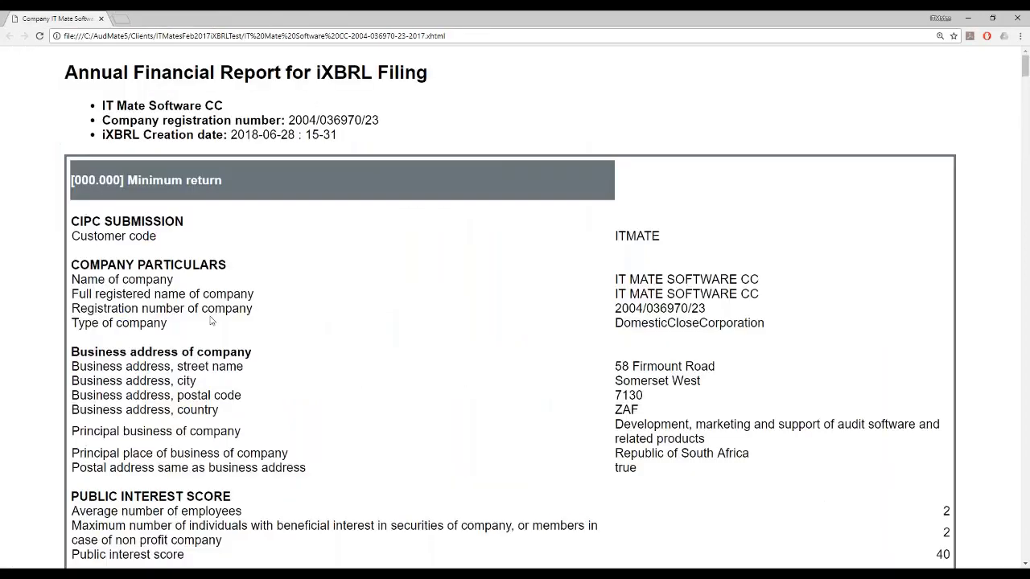
{"action": "left_click_drag", "start_coordinate": [613, 312], "coordinate": [726, 308]}
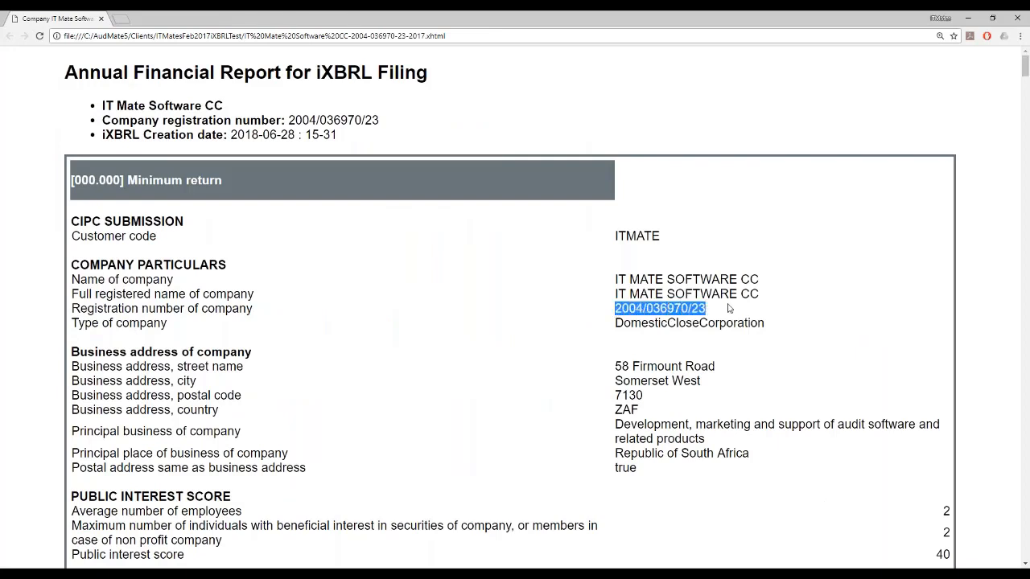
{"action": "left_click", "coordinate": [732, 308]}
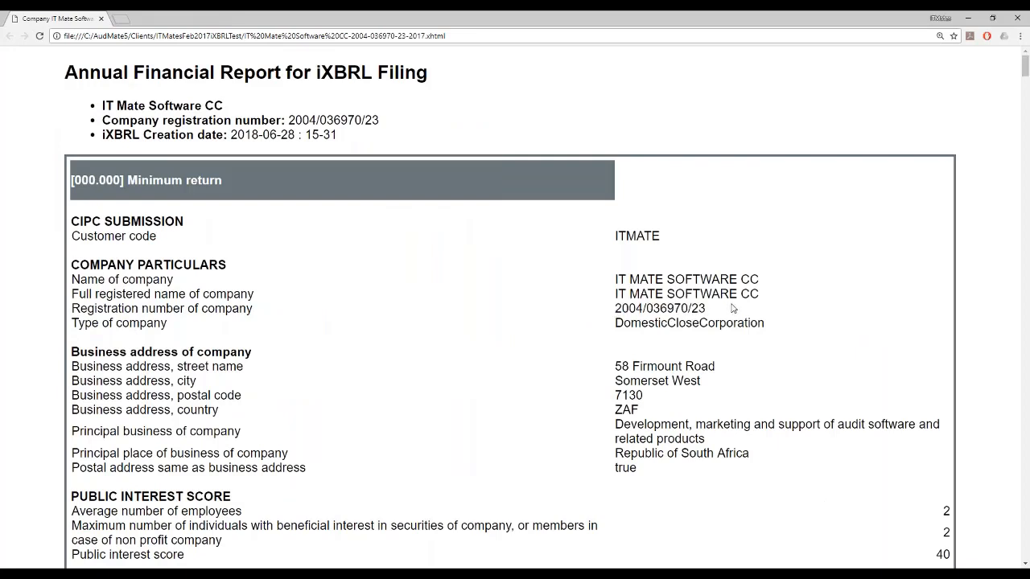
{"action": "left_click", "coordinate": [1016, 21]}
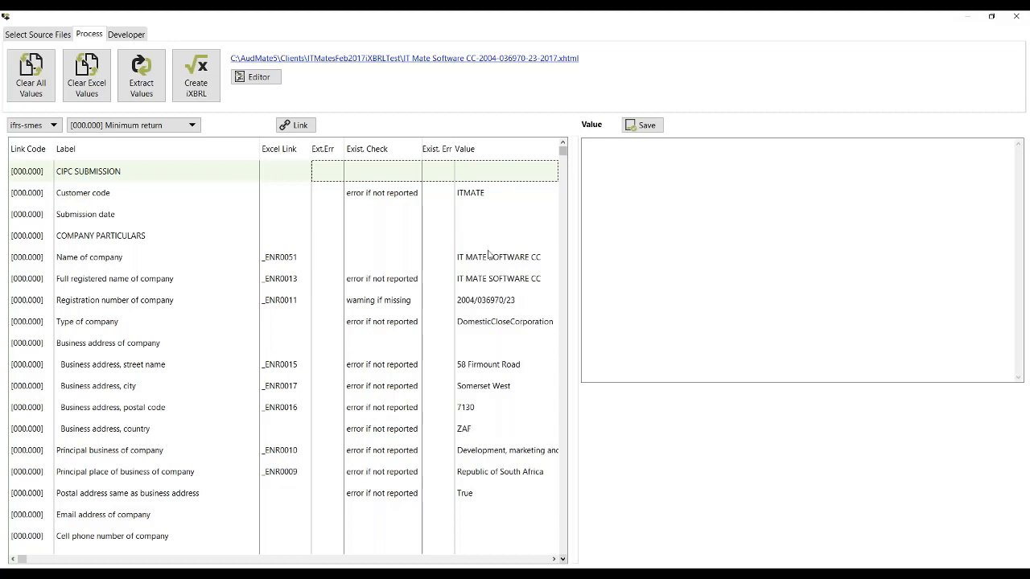
Step: Inspect the HTML code of the Disclosure of significant accounting policies text block in the syntax editor, and close the editor
{"action": "scroll", "coordinate": [508, 302], "scroll_direction": "down", "scroll_amount": 13}
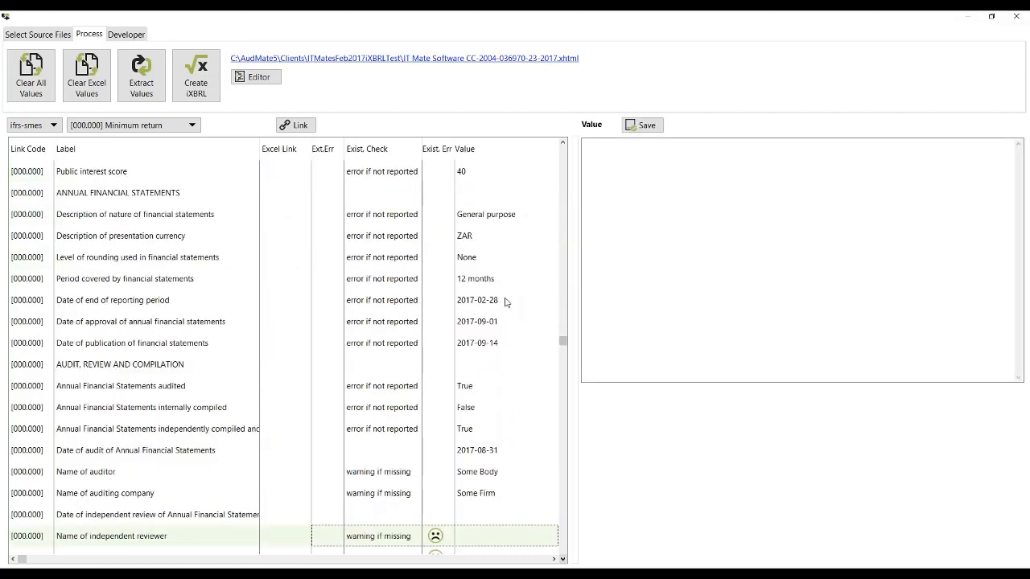
{"action": "scroll", "coordinate": [507, 303], "scroll_direction": "down", "scroll_amount": 15}
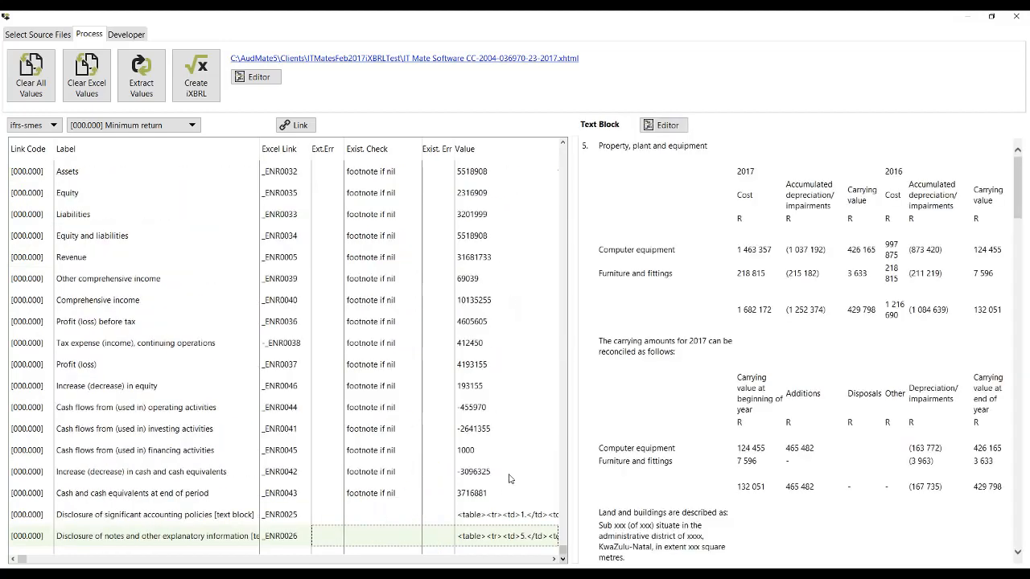
{"action": "left_click", "coordinate": [495, 518]}
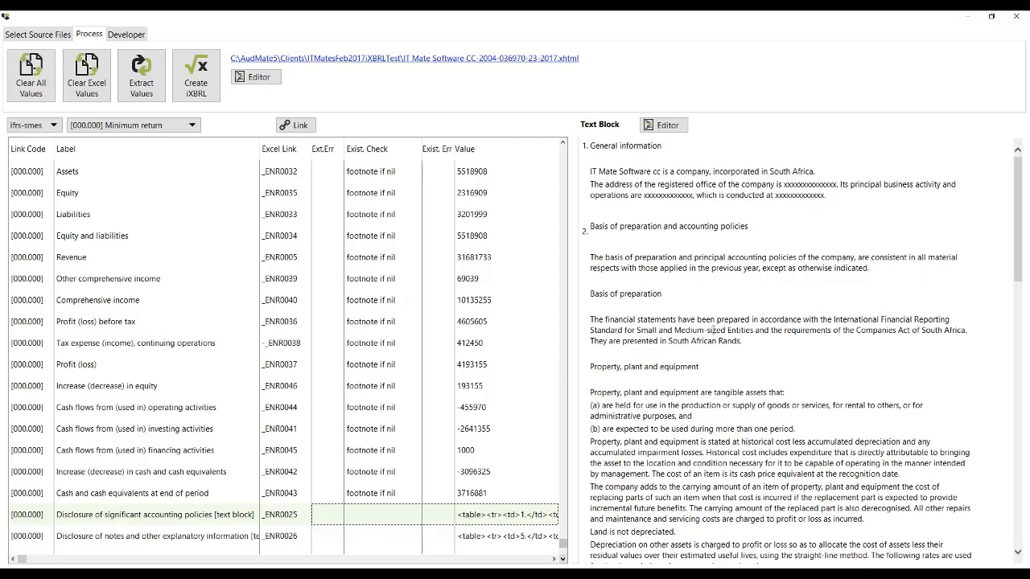
{"action": "left_click", "coordinate": [666, 126]}
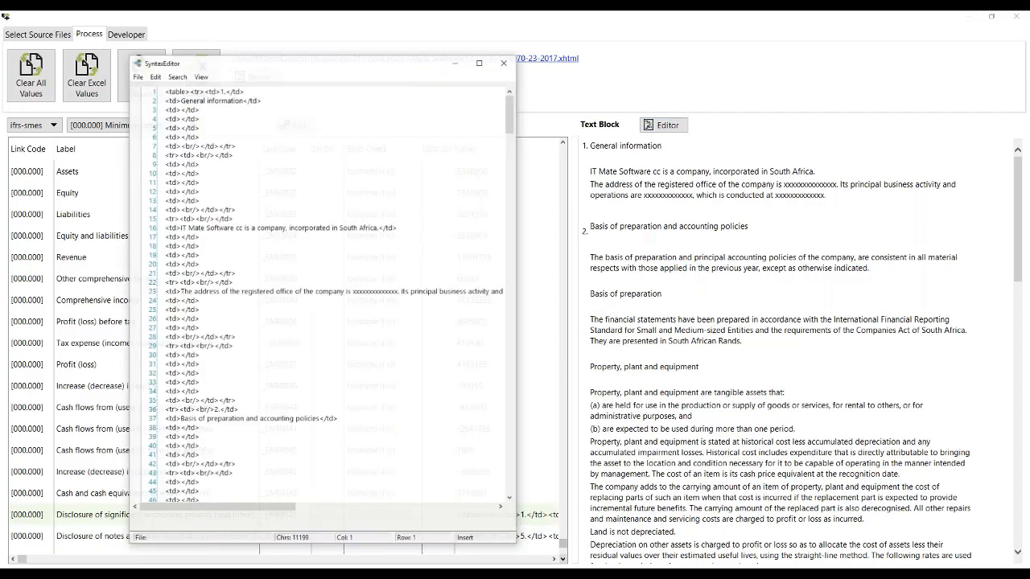
{"action": "scroll", "coordinate": [221, 193], "scroll_direction": "down", "scroll_amount": 1}
{"action": "scroll", "coordinate": [221, 193], "scroll_direction": "down", "scroll_amount": 20}
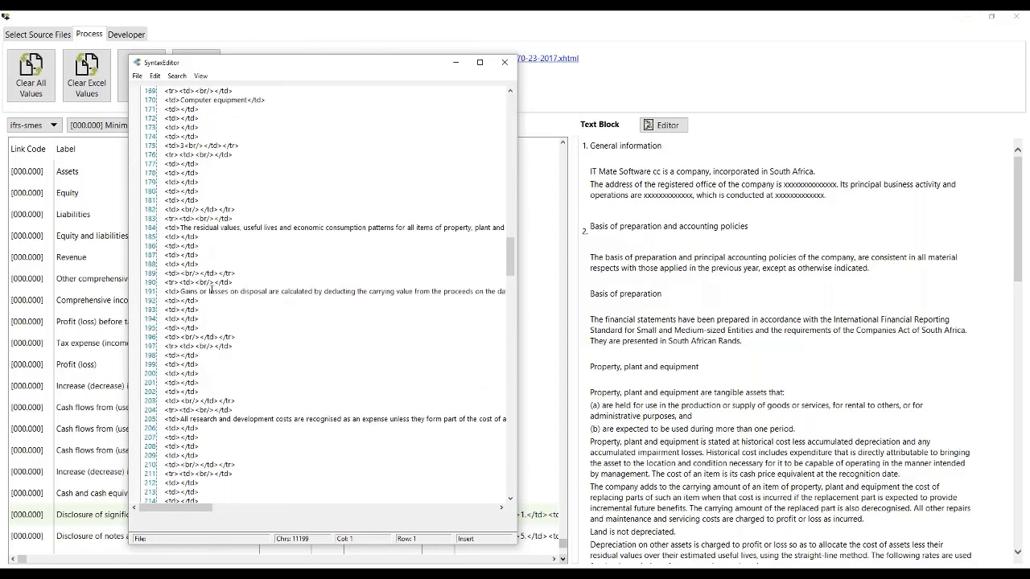
{"action": "left_click", "coordinate": [504, 62]}
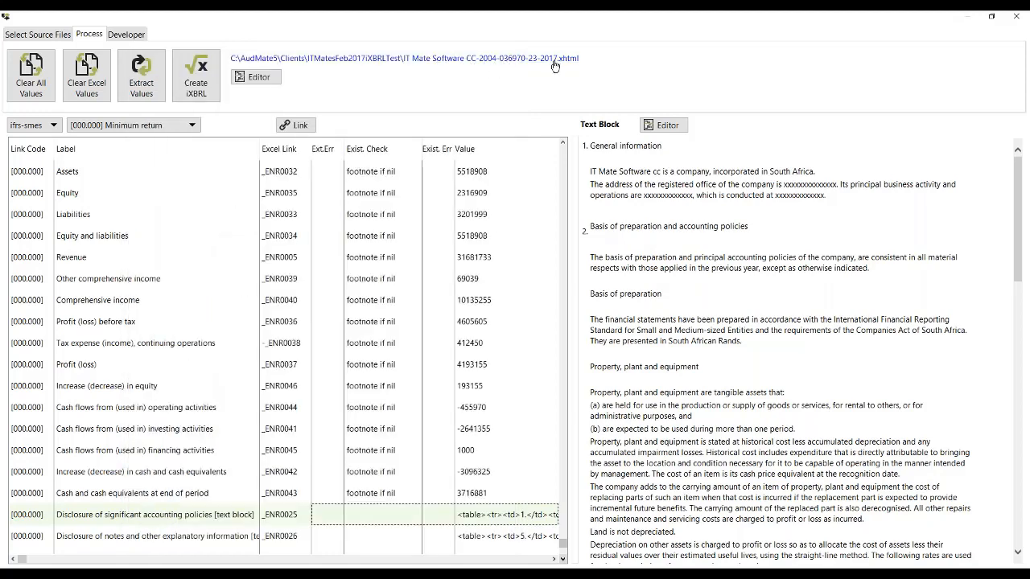
Step: Inspect the code of the generated iXBRL file in the syntax editor, from the namespaces to the minimum return, and close the editor
{"action": "left_click", "coordinate": [258, 77]}
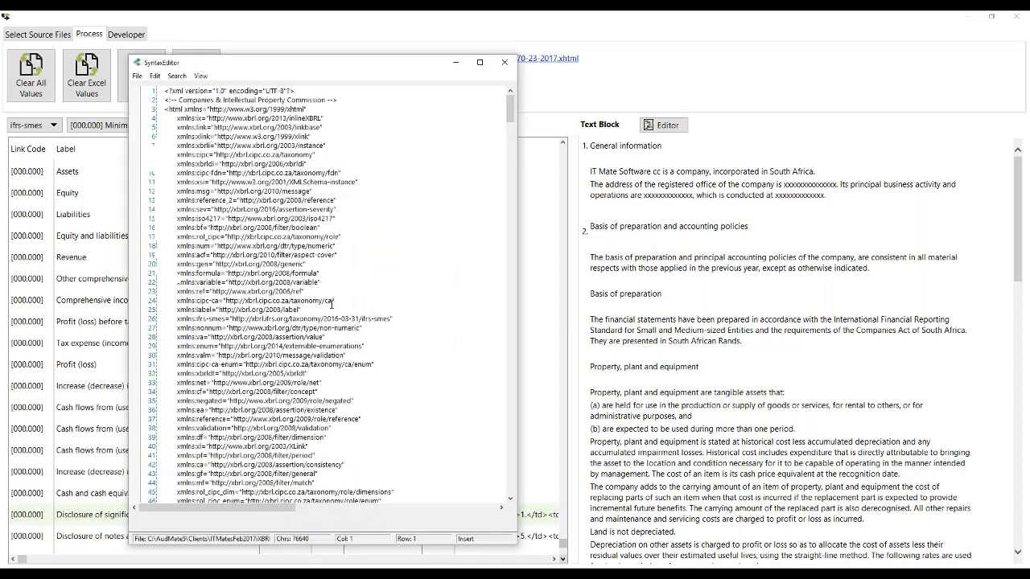
{"action": "scroll", "coordinate": [331, 301], "scroll_direction": "down", "scroll_amount": 20}
{"action": "scroll", "coordinate": [332, 304], "scroll_direction": "down", "scroll_amount": 15}
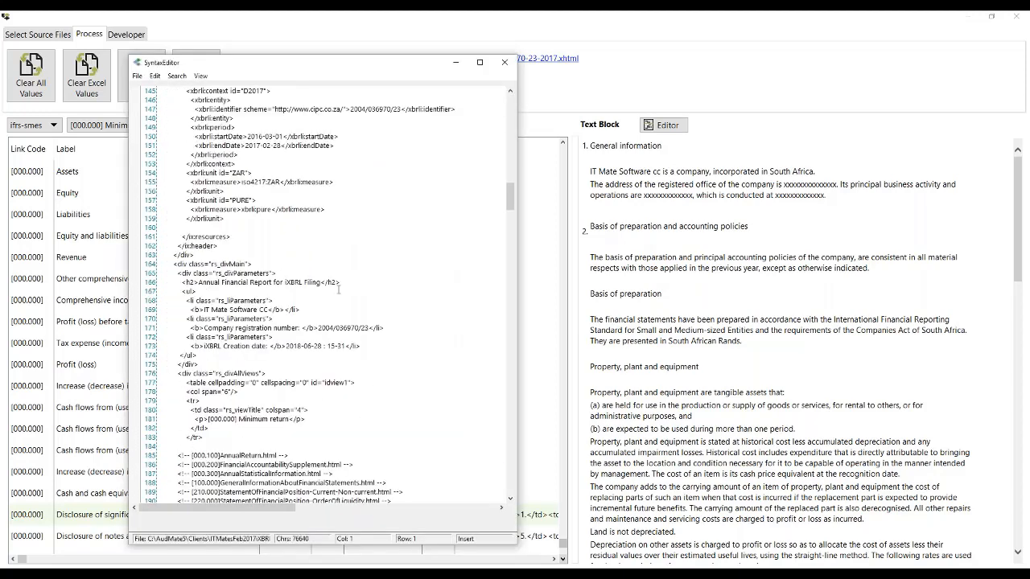
{"action": "left_click", "coordinate": [505, 63]}
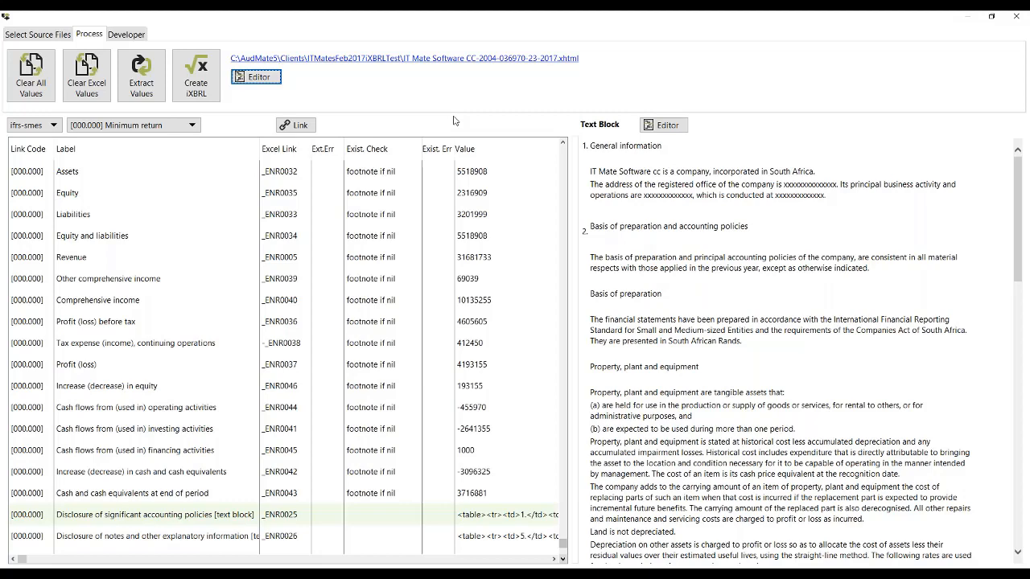
Step: Close the current client's return and open the client folder IT Mates Demo iXBRL to Tag 2017 from AudMate5's Clients folder
{"action": "left_click", "coordinate": [1018, 20]}
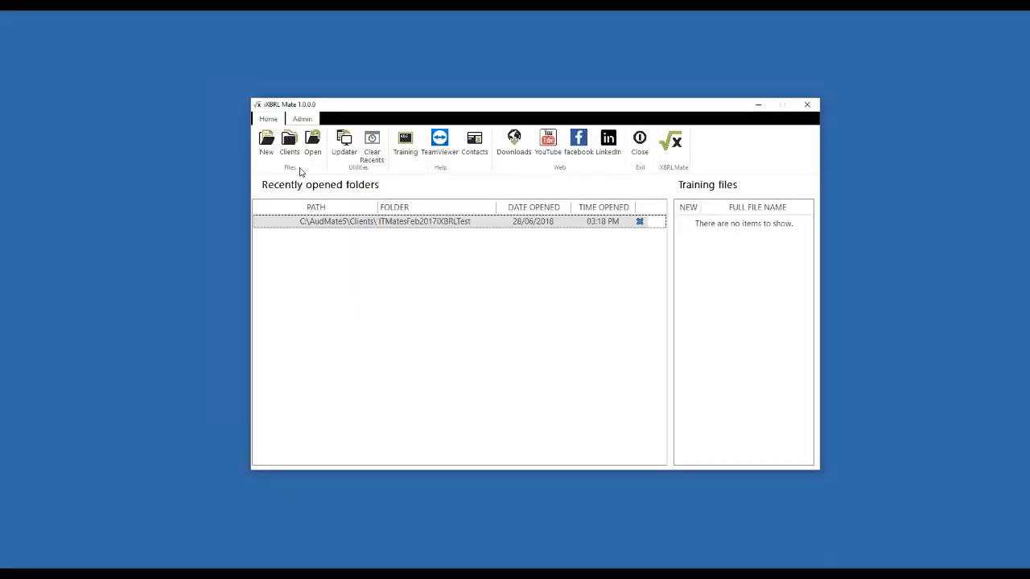
{"action": "left_click", "coordinate": [290, 149]}
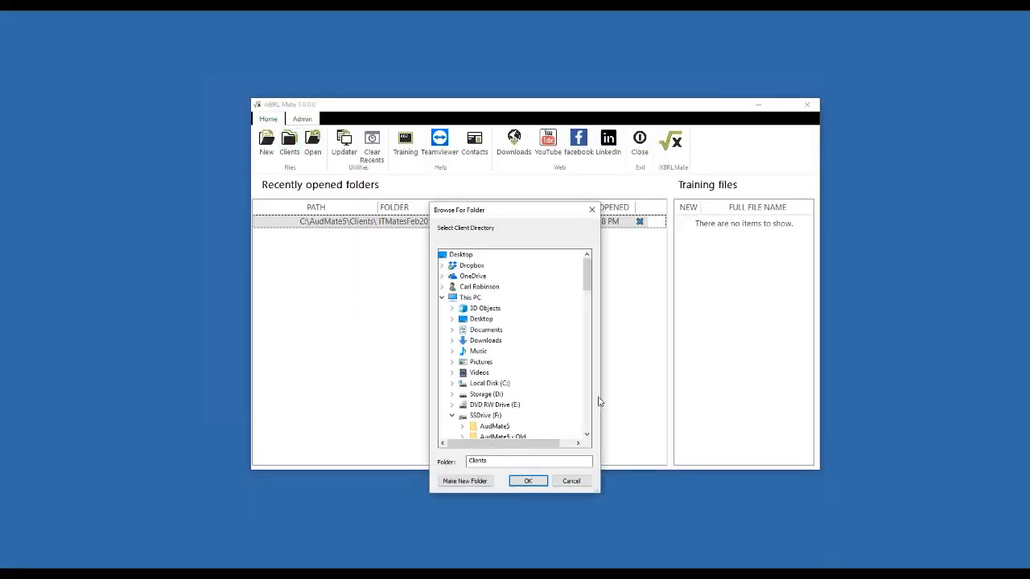
{"action": "scroll", "coordinate": [591, 438], "scroll_direction": "down", "scroll_amount": 4}
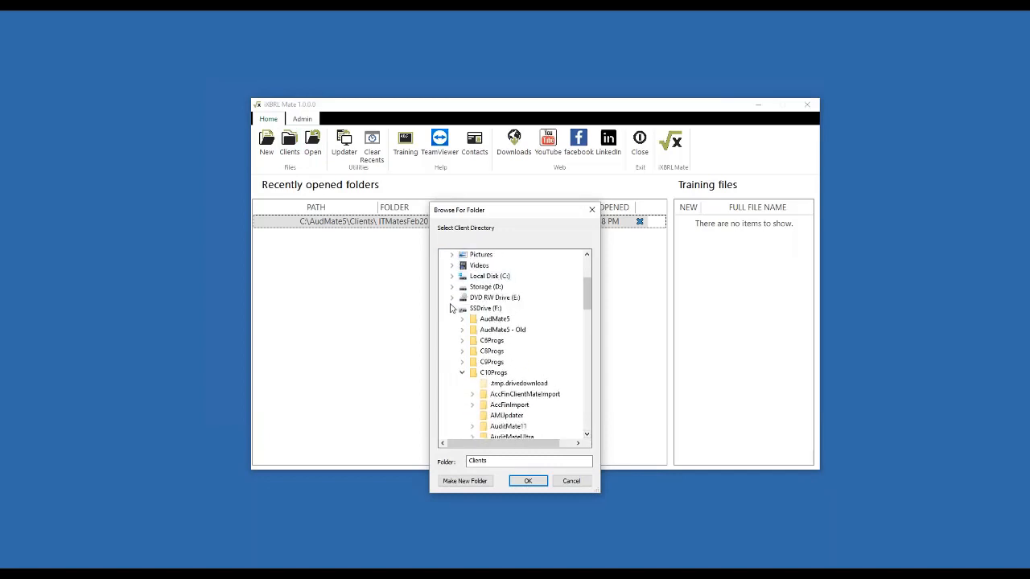
{"action": "left_click", "coordinate": [485, 308]}
{"action": "left_click", "coordinate": [462, 318]}
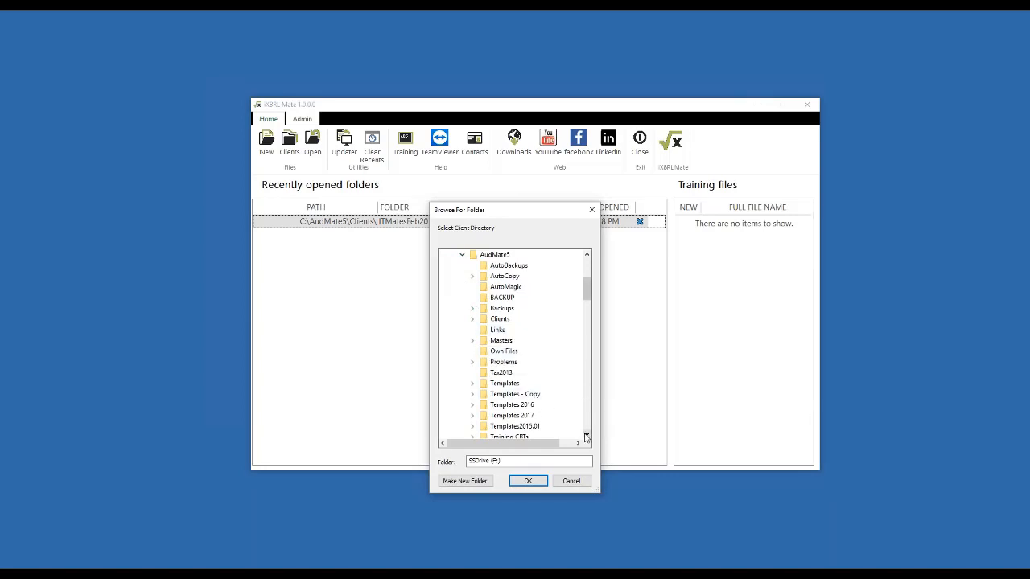
{"action": "scroll", "coordinate": [586, 435], "scroll_direction": "down", "scroll_amount": 1}
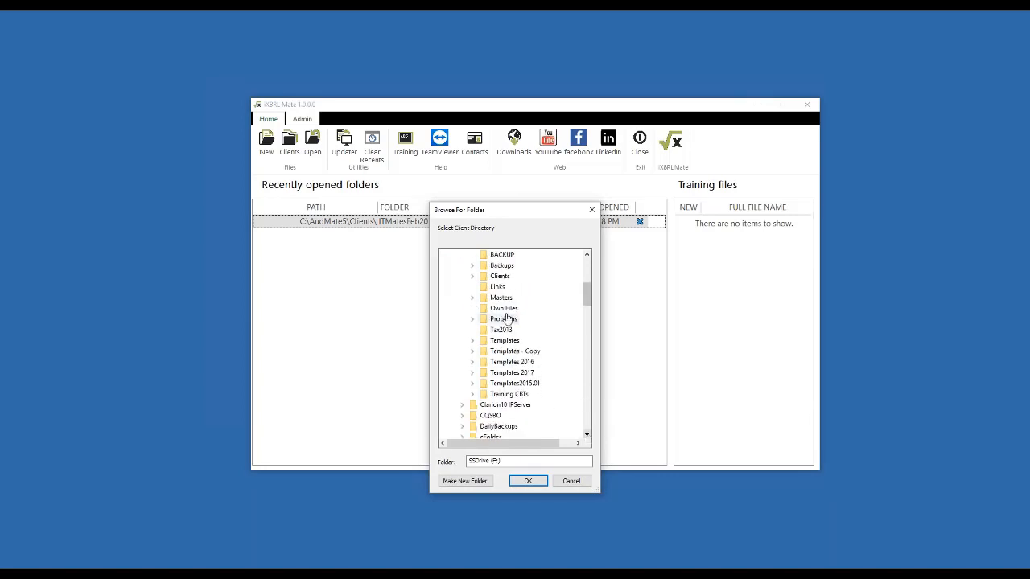
{"action": "left_click", "coordinate": [473, 286]}
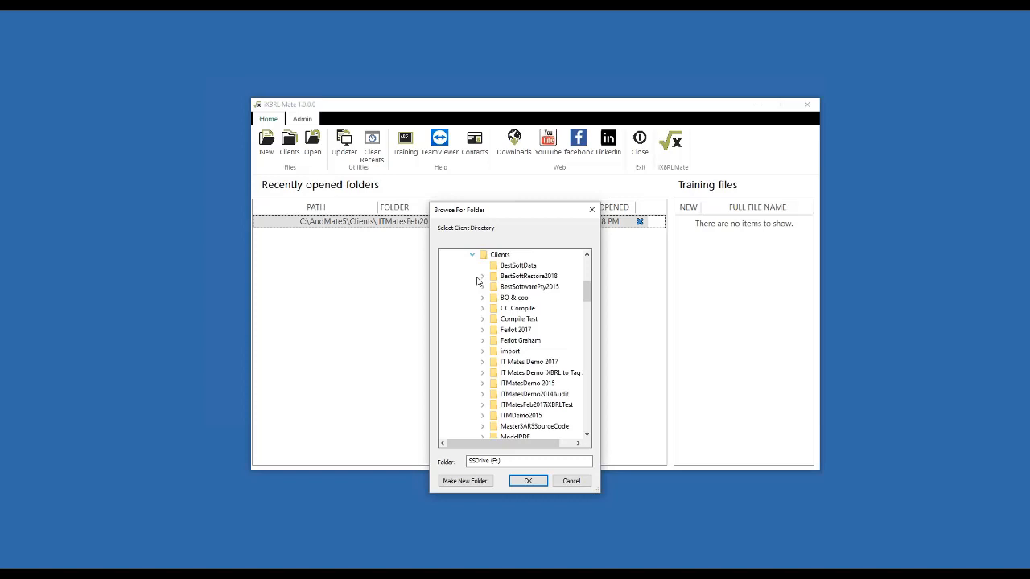
{"action": "left_click", "coordinate": [547, 372]}
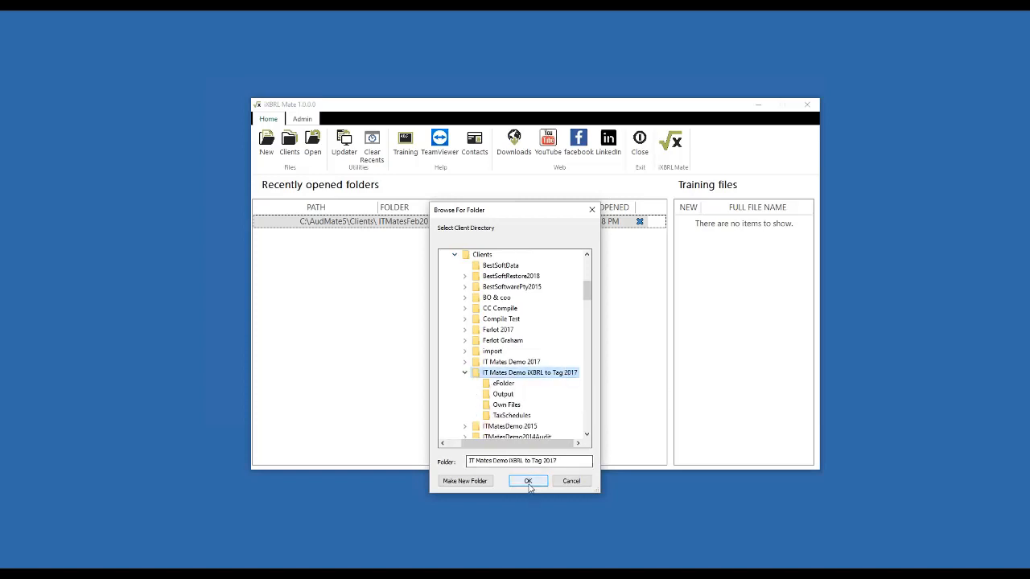
{"action": "left_click", "coordinate": [528, 480]}
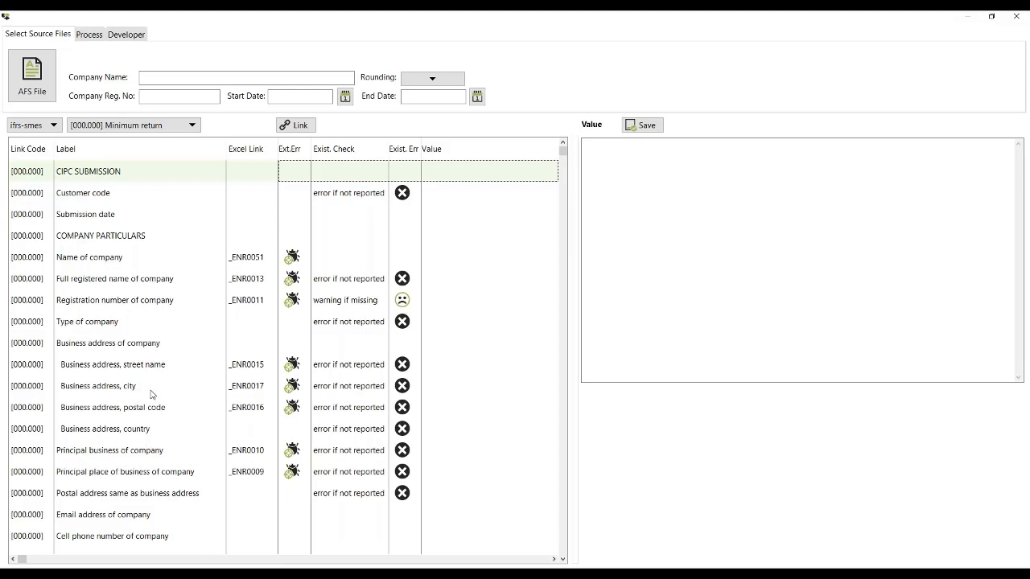
Step: Link AFS.xls from the IT Mates Demo iXBRL to Tag 2017 folder as the client's AFS file
{"action": "left_click", "coordinate": [33, 85]}
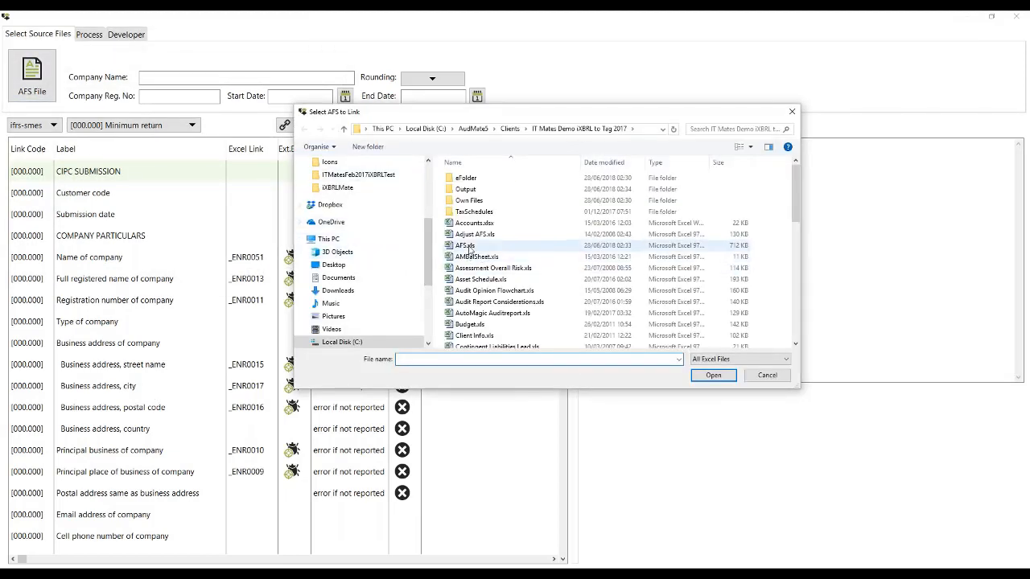
{"action": "double_click", "coordinate": [469, 251]}
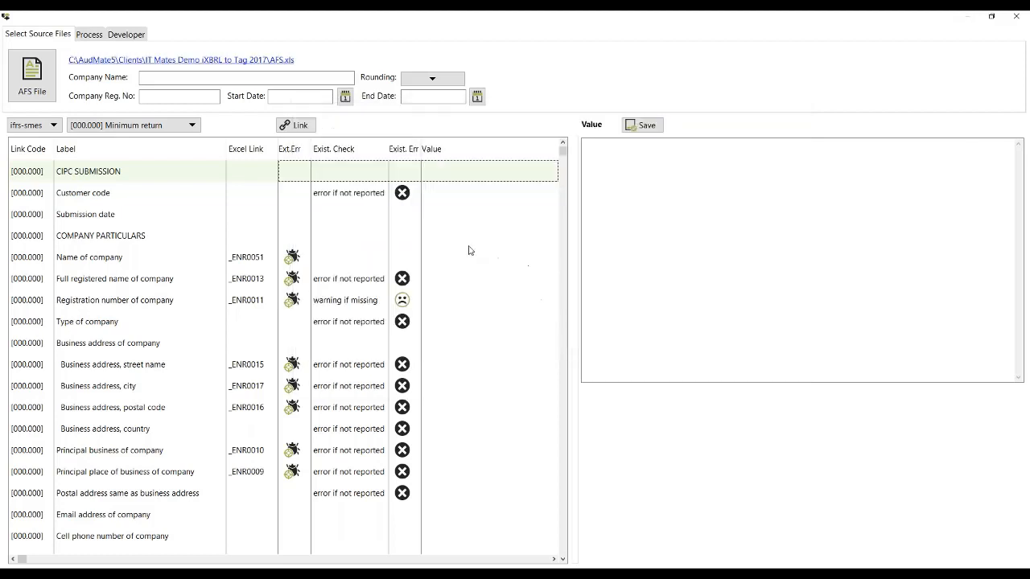
Step: Enter My Demo Company as the company name, set rounding to None and fill in the company registration number
{"action": "left_click", "coordinate": [229, 79]}
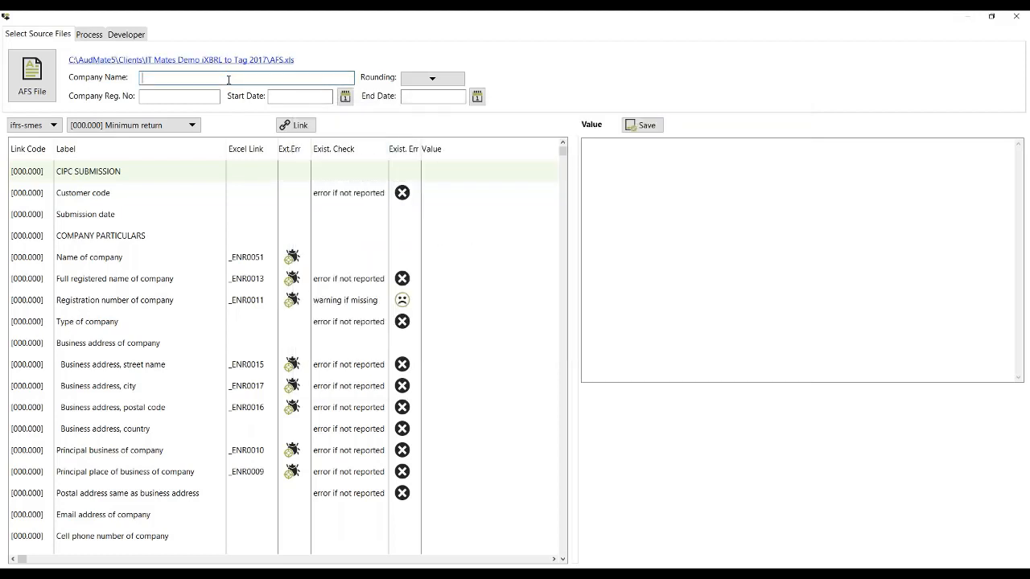
{"action": "type", "text": "My Demo Company"}
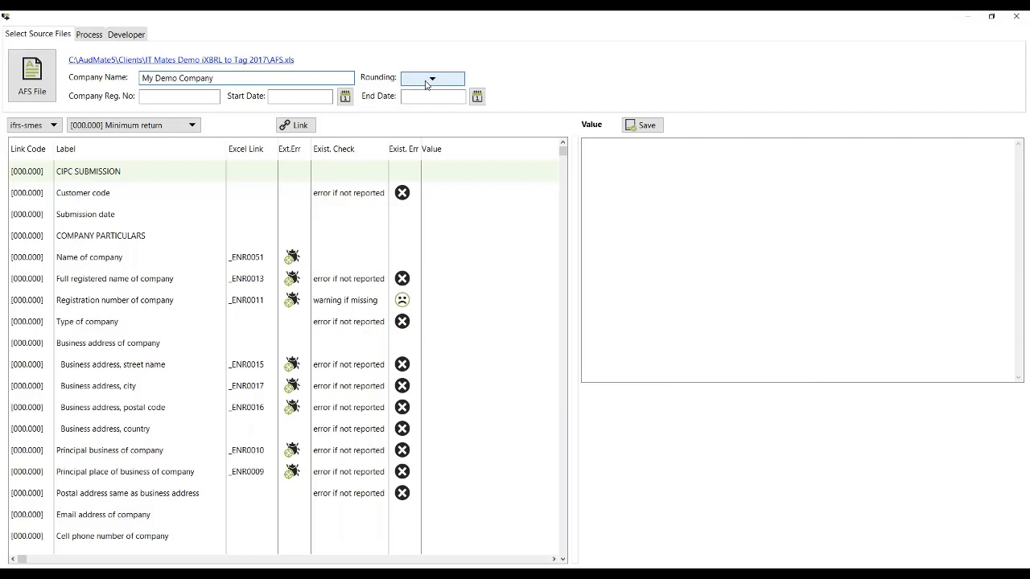
{"action": "left_click", "coordinate": [432, 78]}
{"action": "left_click", "coordinate": [414, 92]}
{"action": "left_click", "coordinate": [160, 96]}
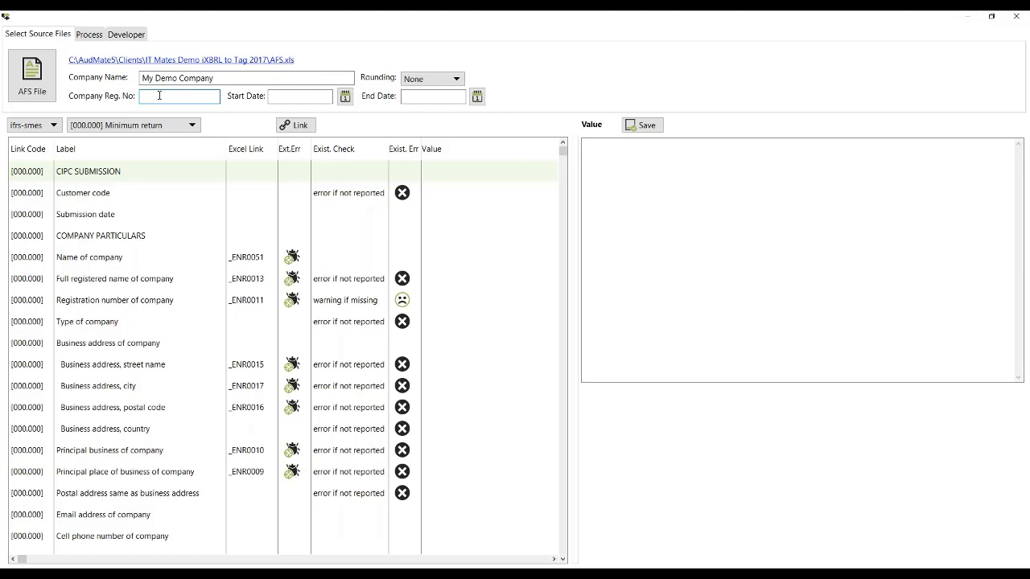
{"action": "type", "text": "2004/3456789/23"}
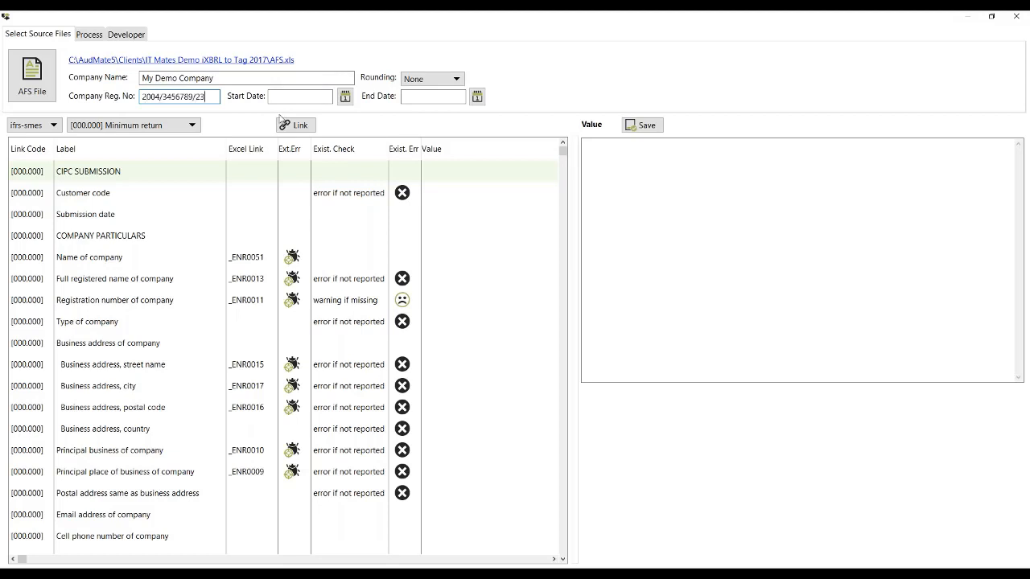
Step: Set the reporting period's start date to 2017-03-01 and its end date to 2018-02-28
{"action": "left_click", "coordinate": [345, 96]}
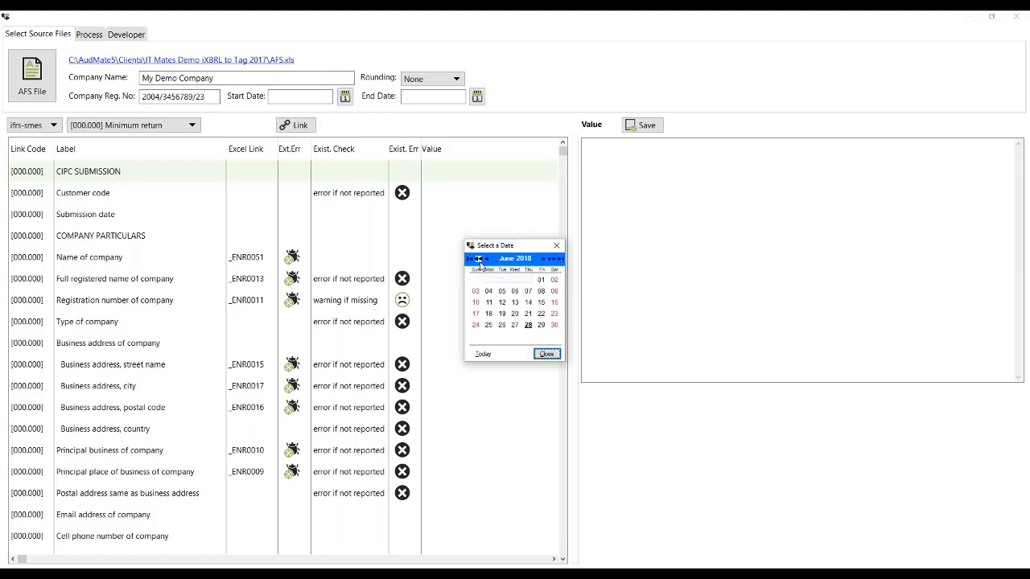
{"action": "left_click", "coordinate": [480, 261]}
{"action": "left_click", "coordinate": [480, 261]}
{"action": "left_click", "coordinate": [480, 261]}
{"action": "left_click", "coordinate": [480, 261]}
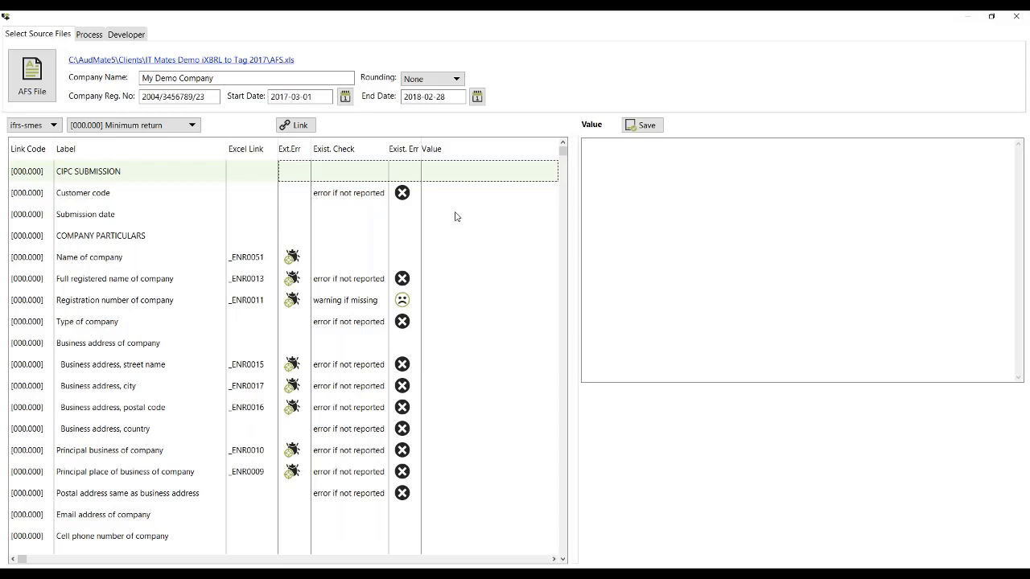
Step: Open the linked AFS.xls workbook in Excel and return to the client's minimum return
{"action": "left_click", "coordinate": [188, 65]}
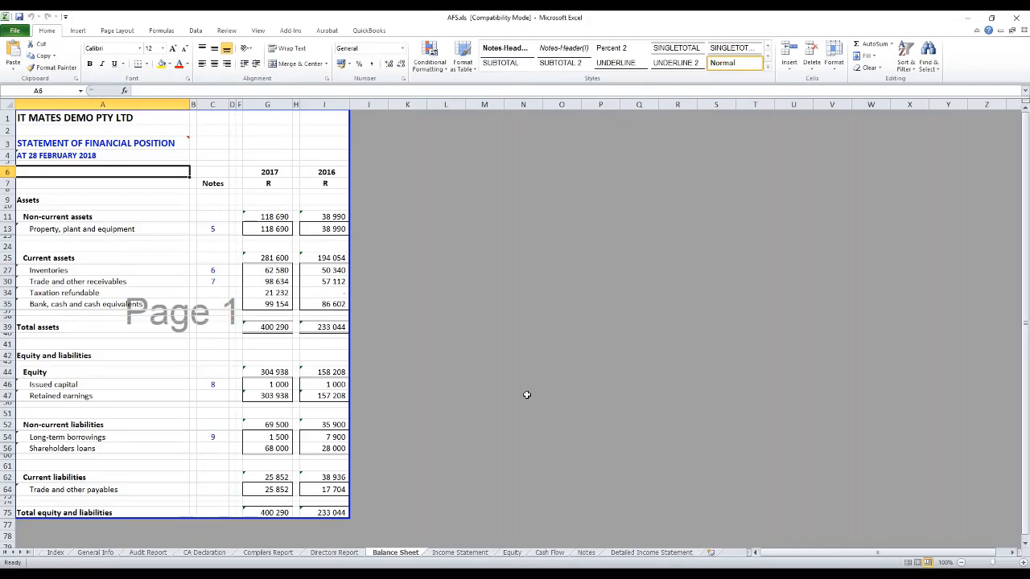
{"action": "key", "text": "alt+Tab"}
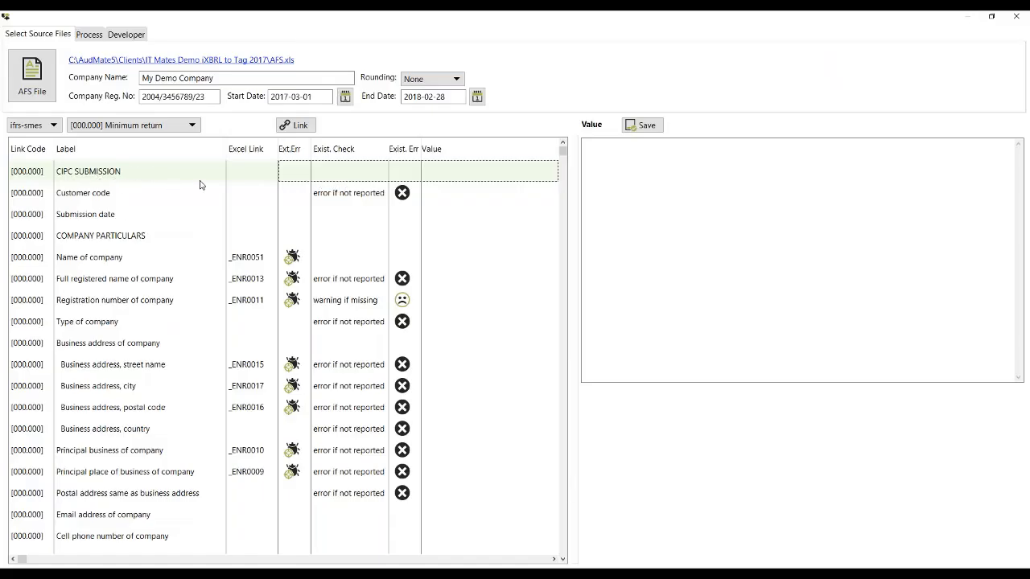
Step: Fill in and save the customer code in the minimum return, and set the submission date to 2018-06-28
{"action": "left_click", "coordinate": [150, 194]}
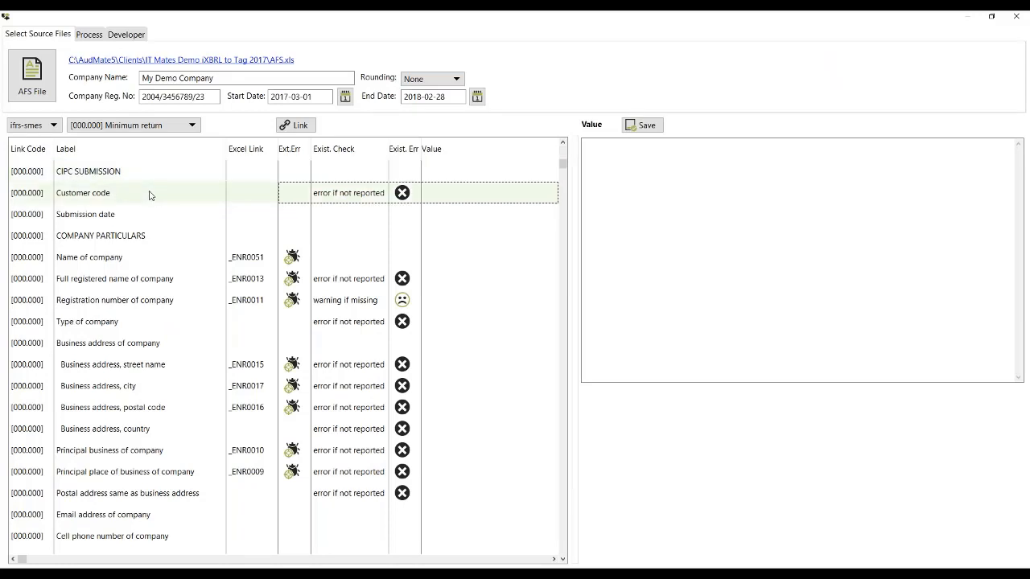
{"action": "left_click", "coordinate": [624, 189]}
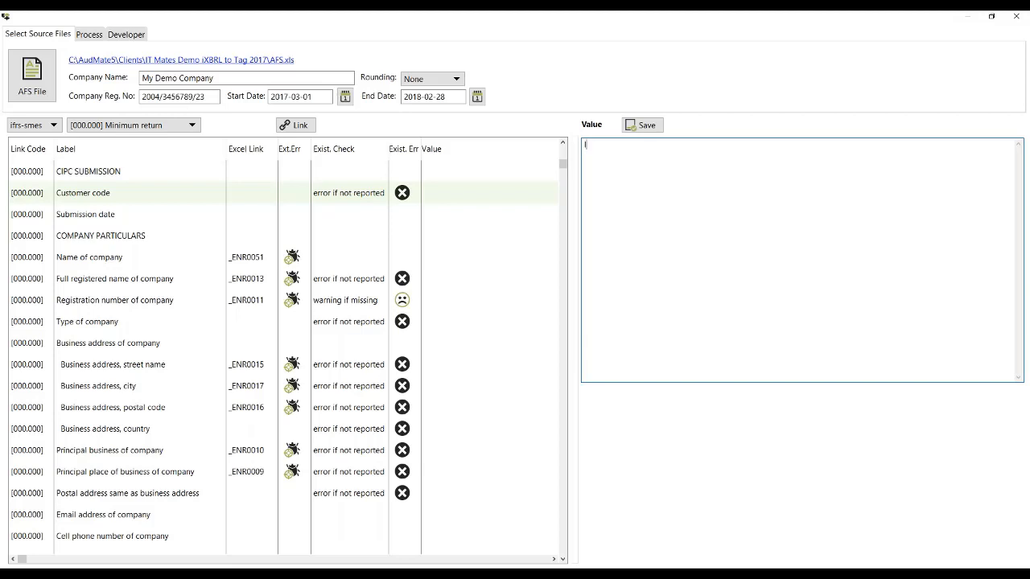
{"action": "type", "text": "ITMATE"}
{"action": "left_click", "coordinate": [643, 125]}
{"action": "left_click", "coordinate": [360, 215]}
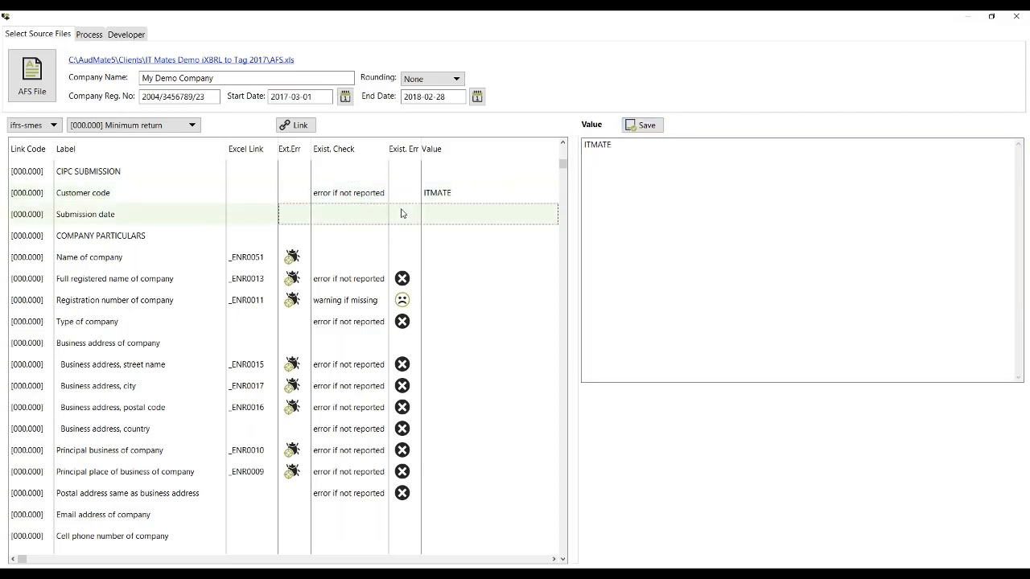
{"action": "left_click", "coordinate": [696, 166]}
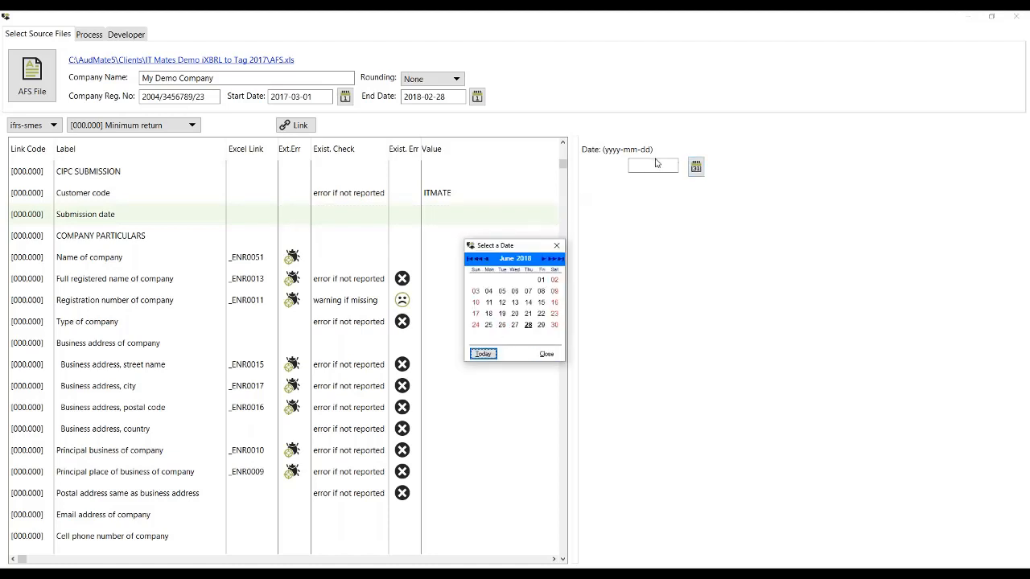
{"action": "left_click", "coordinate": [528, 325]}
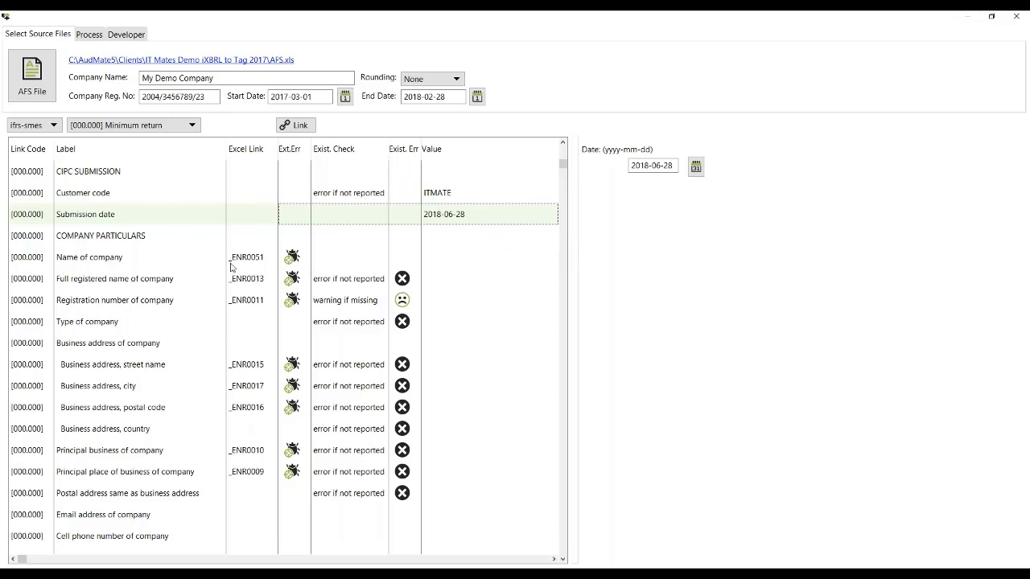
Step: Link the Name of company element to the company name in cell B6 of Excel's General Info sheet by naming the cell _ENR0051
{"action": "left_click", "coordinate": [427, 263]}
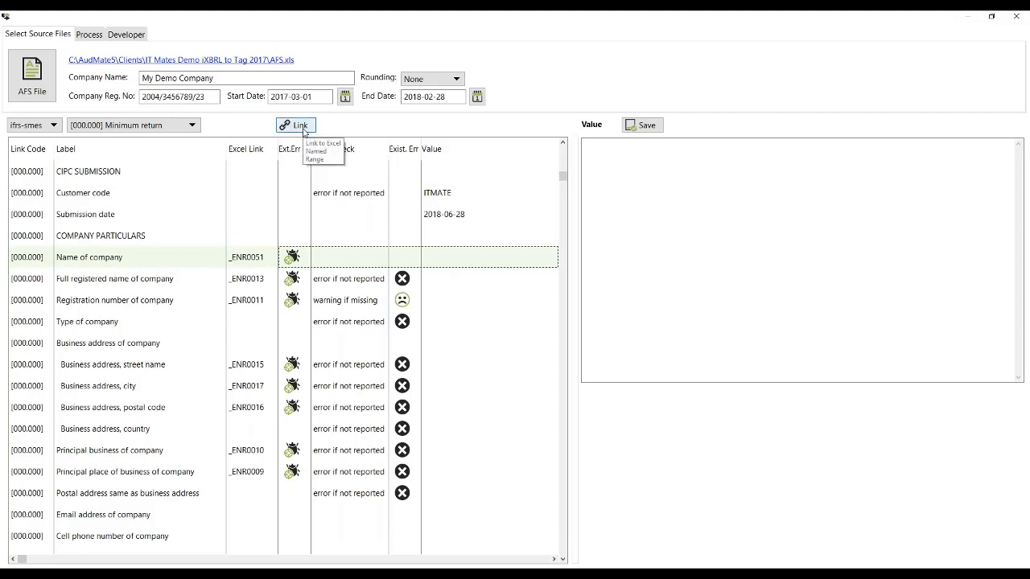
{"action": "left_click", "coordinate": [304, 130]}
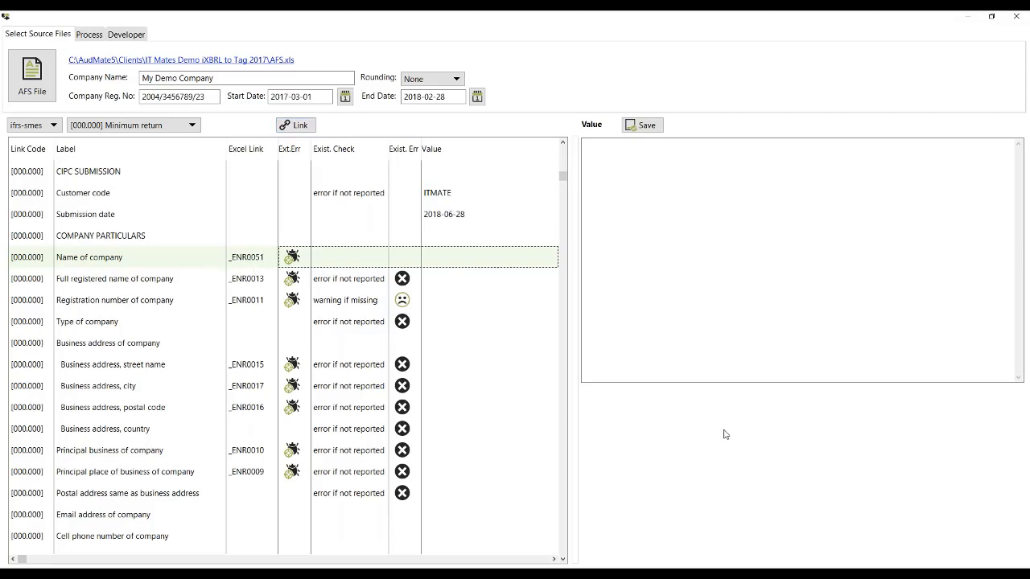
{"action": "key", "text": "alt+Tab"}
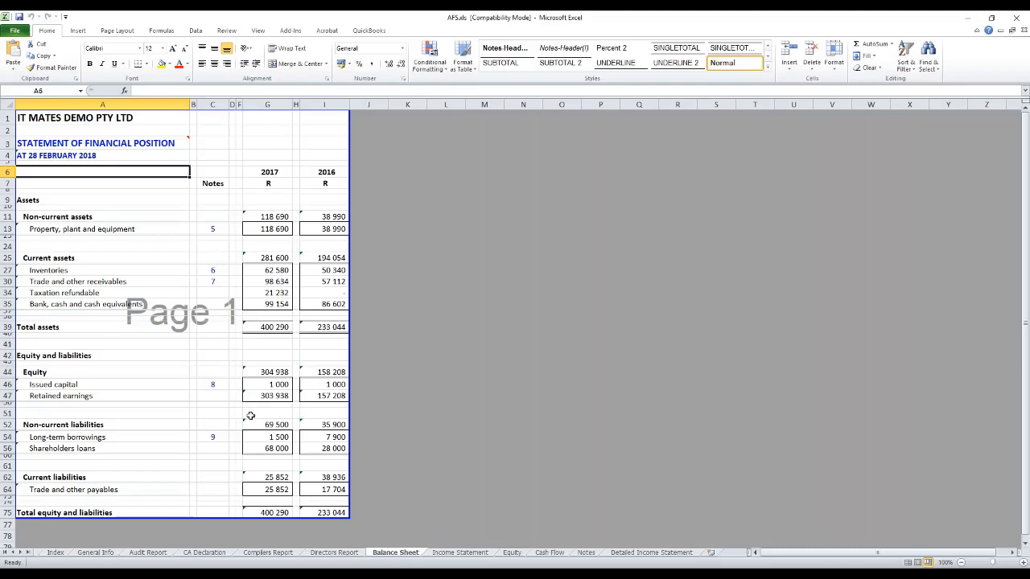
{"action": "left_click", "coordinate": [88, 556]}
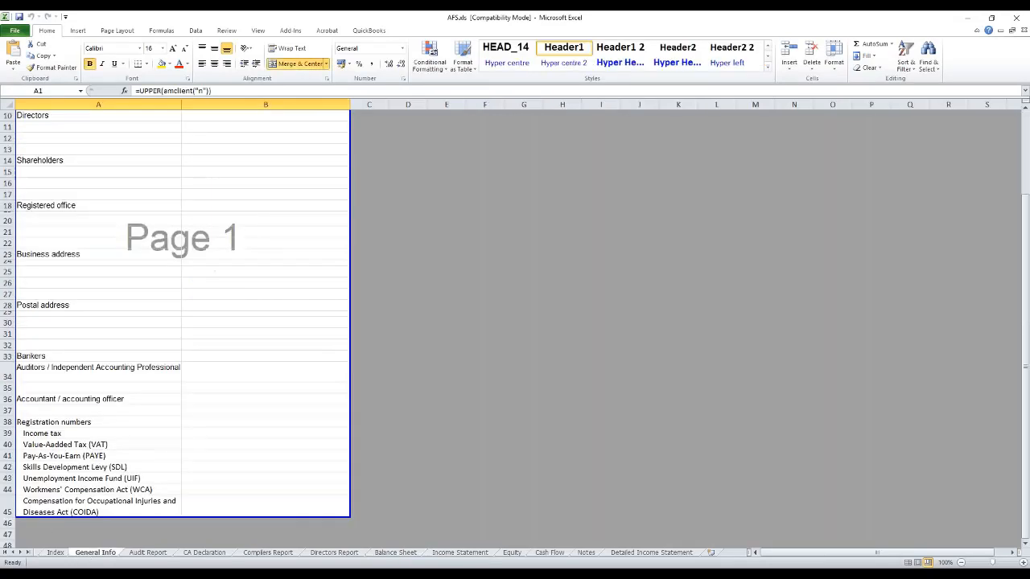
{"action": "scroll", "coordinate": [230, 359], "scroll_direction": "up", "scroll_amount": 3}
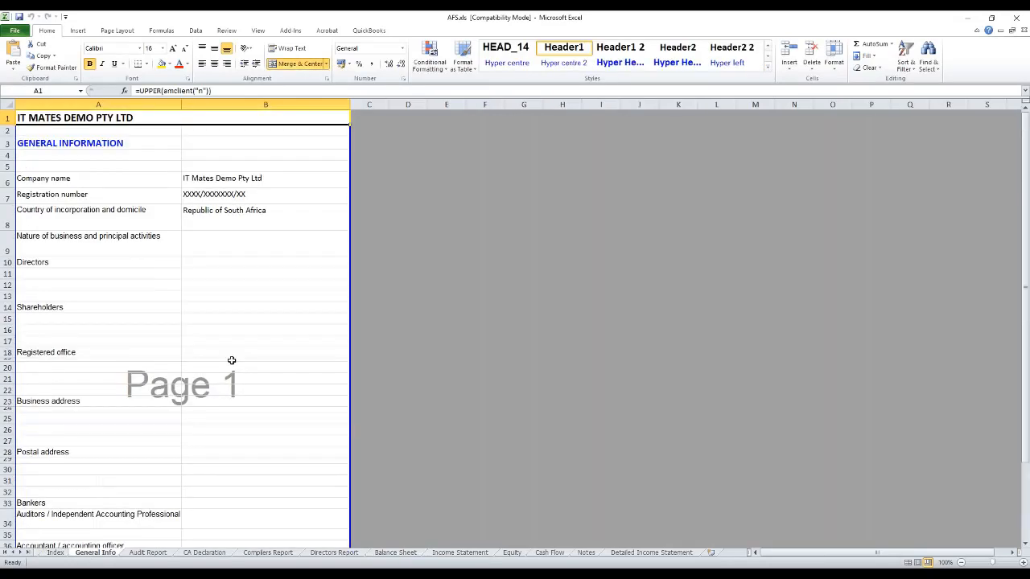
{"action": "left_click", "coordinate": [209, 182]}
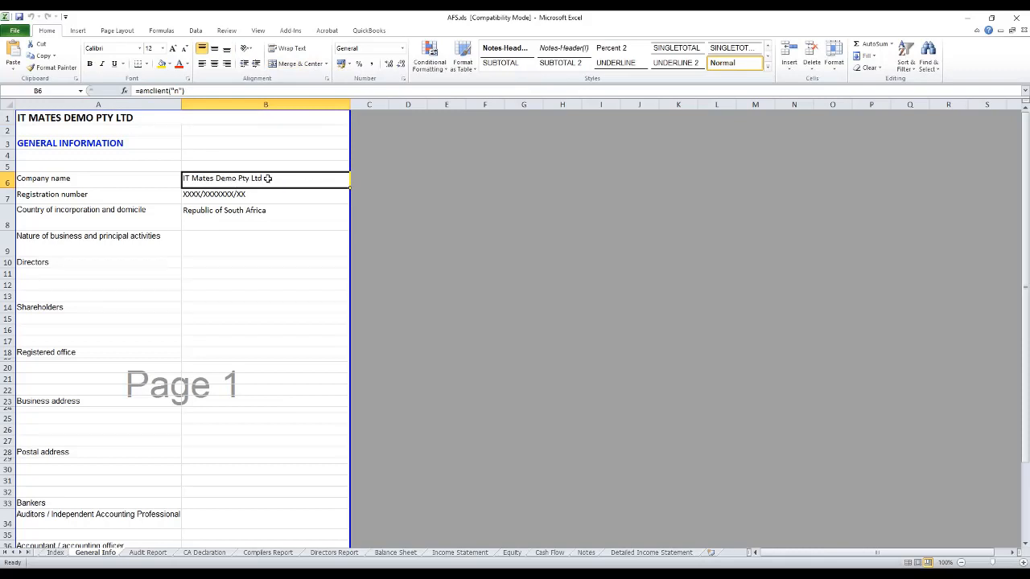
{"action": "left_click", "coordinate": [46, 90]}
{"action": "type", "text": "_ENR0051"}
{"action": "key", "text": "Return"}
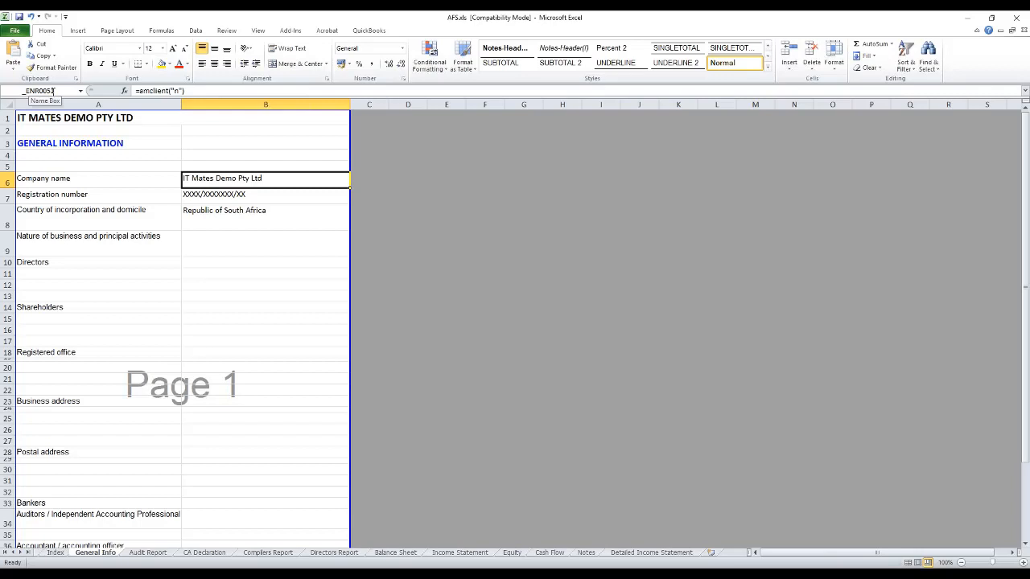
{"action": "left_click", "coordinate": [624, 572]}
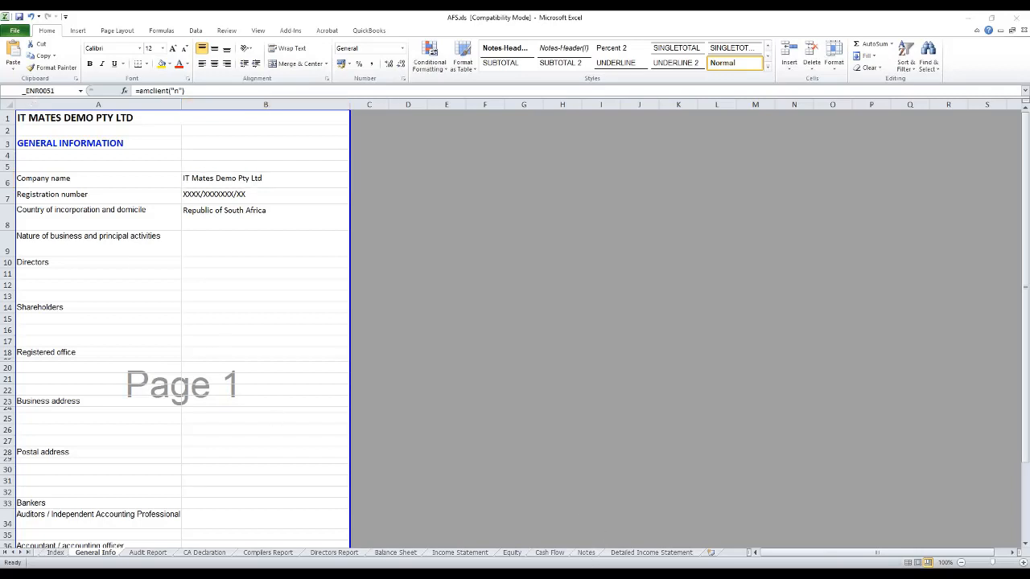
Step: Link the Full registered name of company element to the company name in cell B6 by adding the range name _ENR0013 in Excel
{"action": "left_click", "coordinate": [90, 34]}
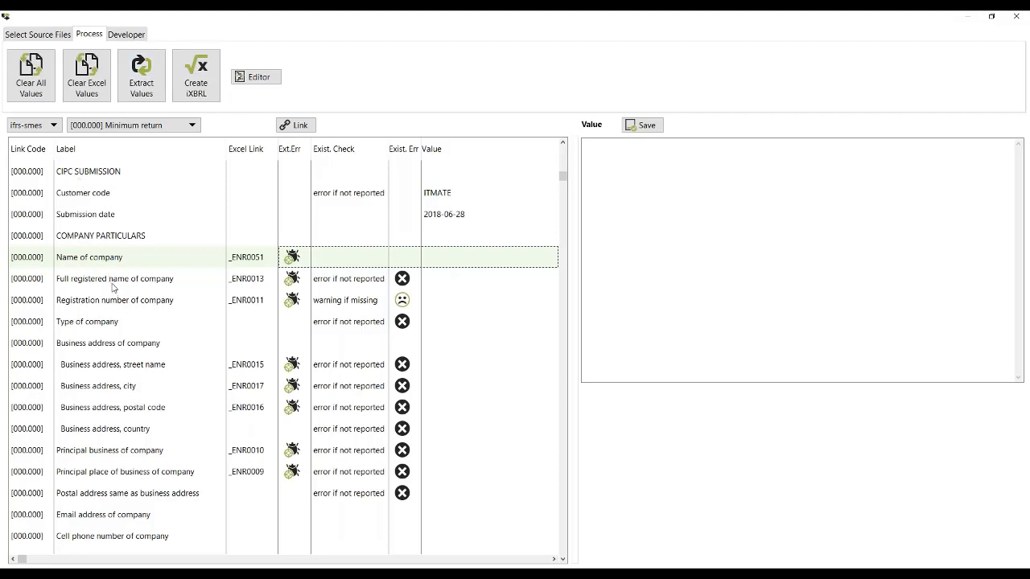
{"action": "left_click", "coordinate": [112, 281]}
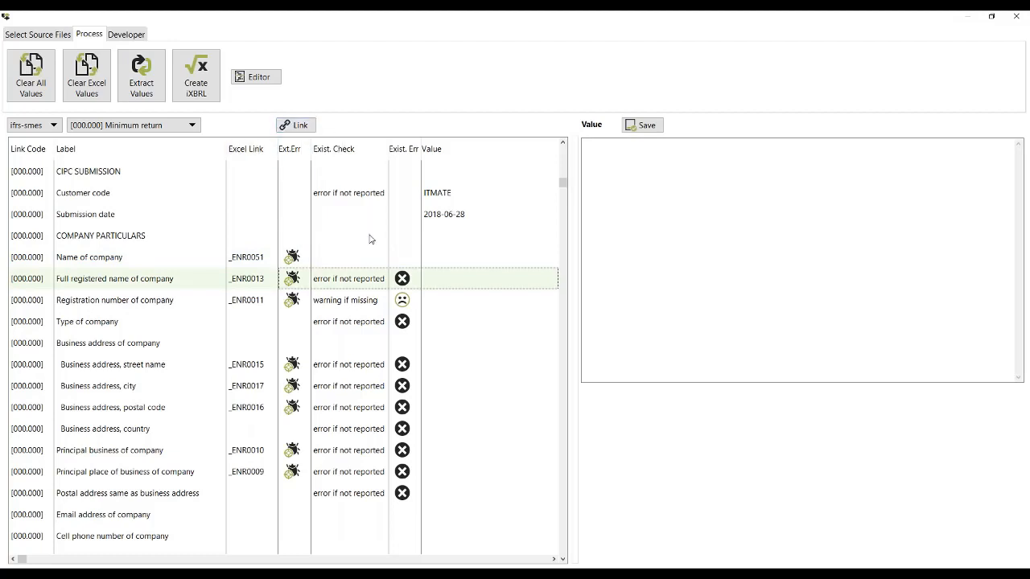
{"action": "key", "text": "alt+Tab"}
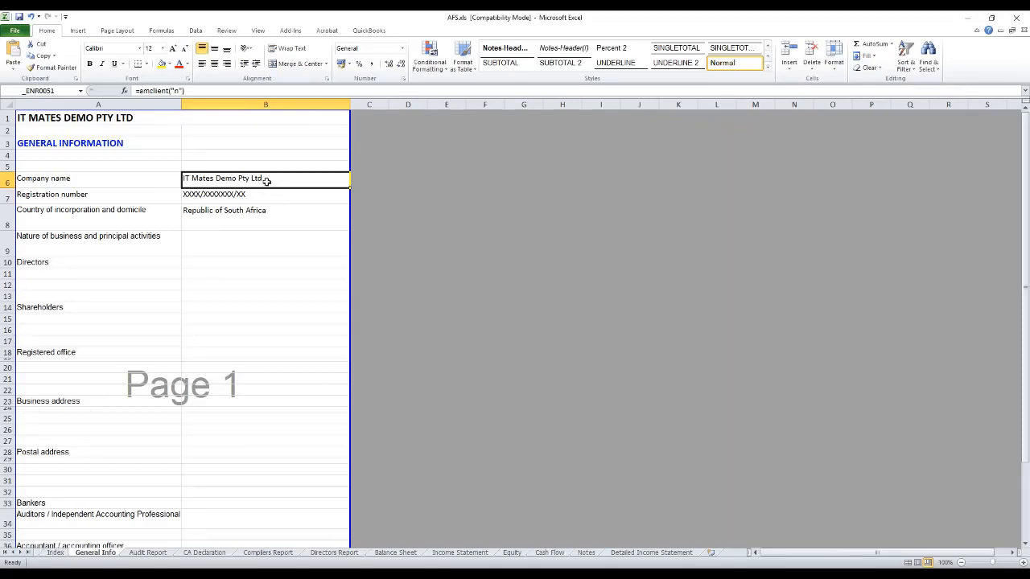
{"action": "left_click", "coordinate": [61, 92]}
{"action": "type", "text": "_ENR0013"}
{"action": "key", "text": "Return"}
{"action": "left_click", "coordinate": [630, 573]}
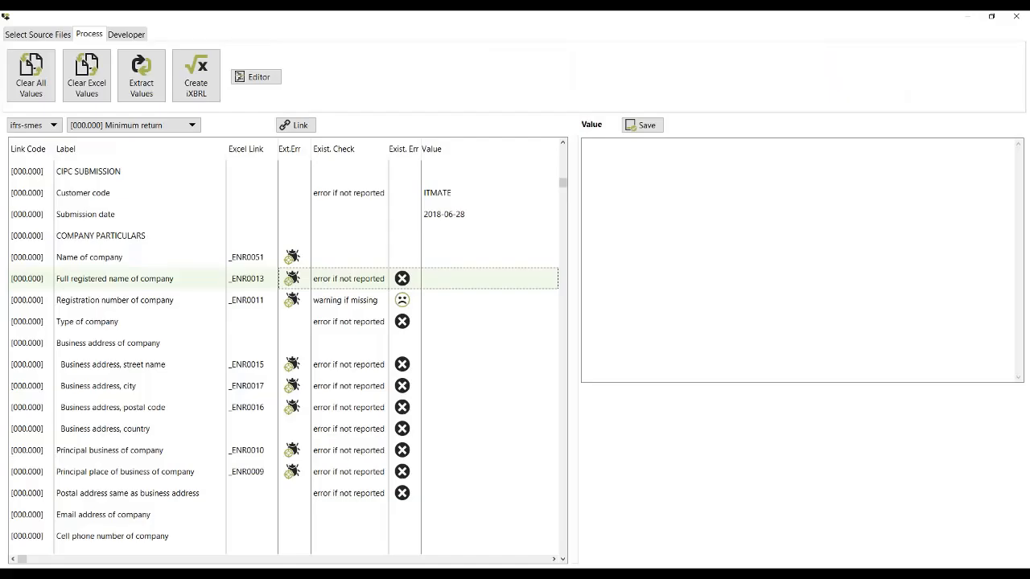
Step: Link the Registration number of company element to cell B7 of the General Info sheet in Excel by naming the cell _ENR0011
{"action": "left_click", "coordinate": [258, 302]}
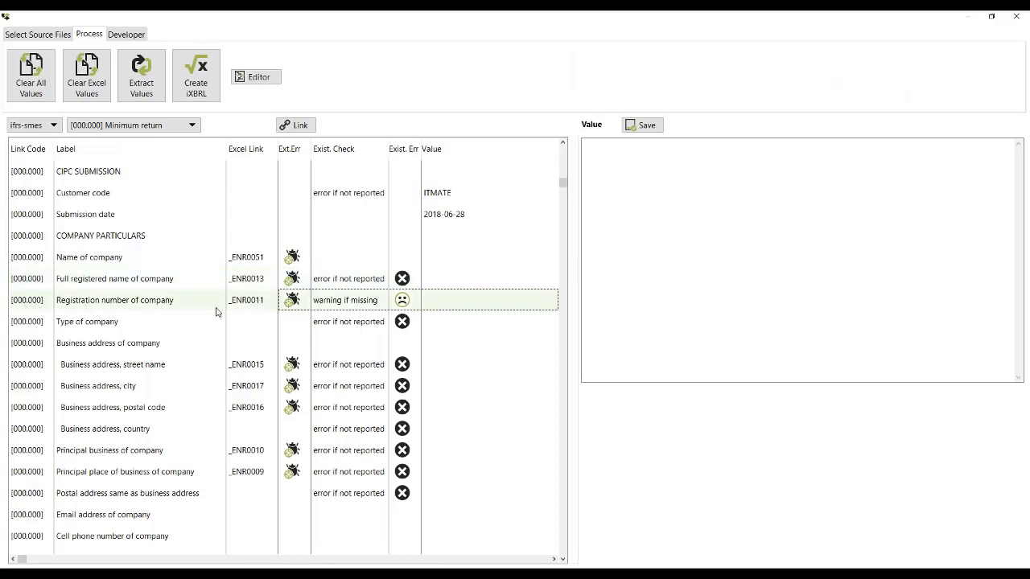
{"action": "left_click", "coordinate": [295, 126]}
{"action": "left_click", "coordinate": [200, 573]}
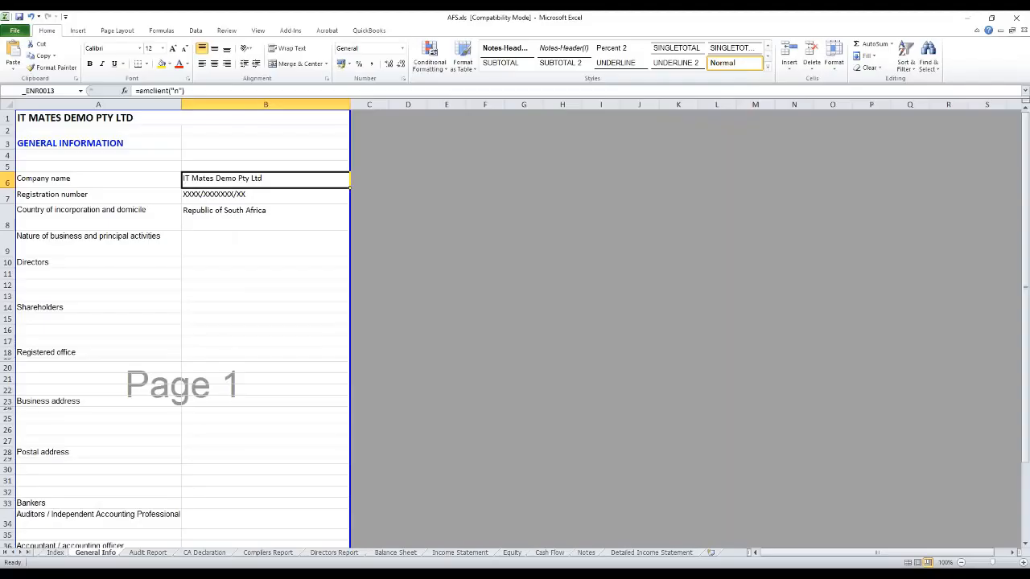
{"action": "left_click", "coordinate": [208, 196]}
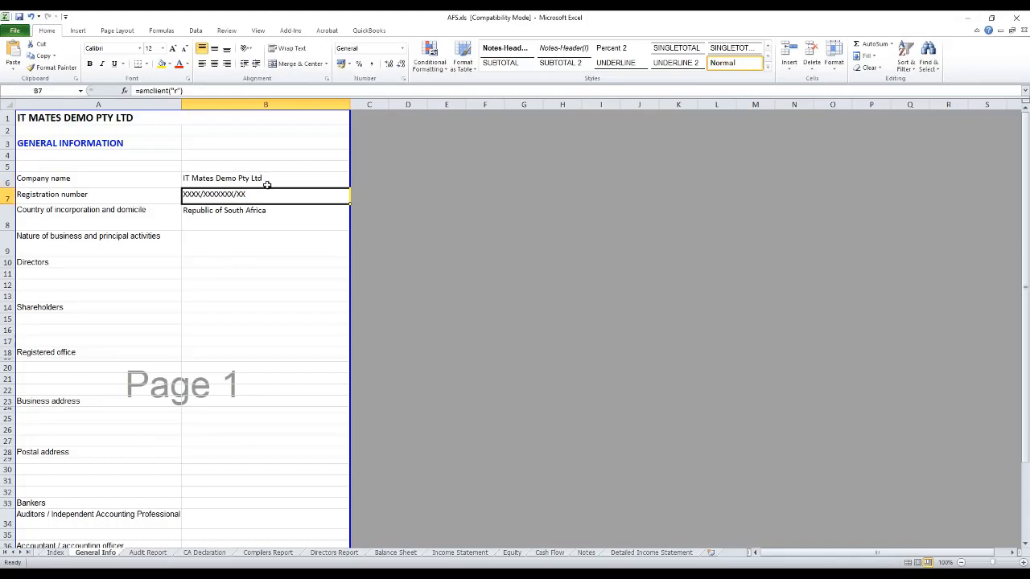
{"action": "left_click", "coordinate": [52, 89]}
{"action": "type", "text": "_ENR0011"}
{"action": "key", "text": "Return"}
{"action": "left_click", "coordinate": [699, 575]}
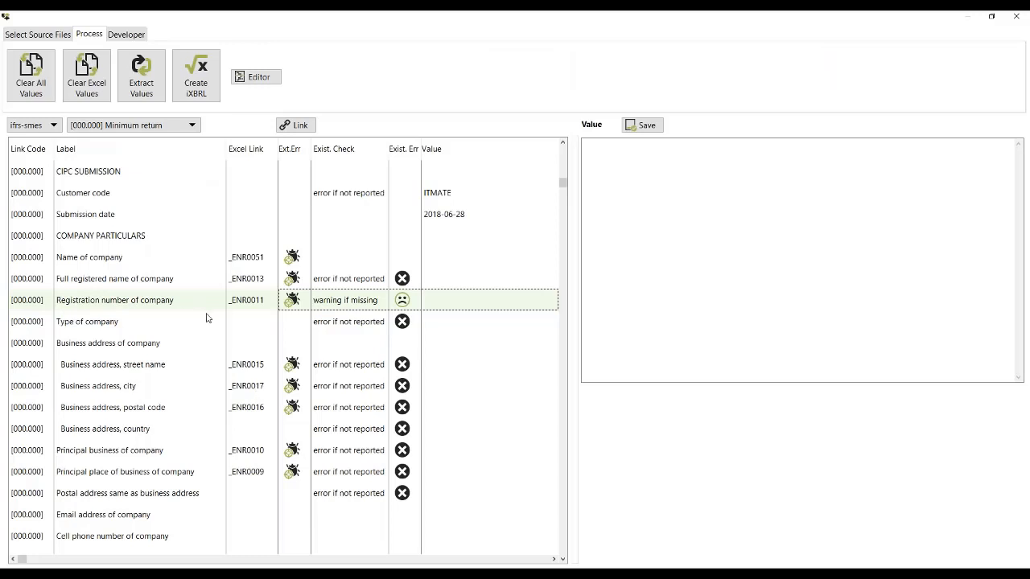
Step: Link the business address street name element to cell B23 of the General Info sheet in Excel by naming the cell _ENR0015
{"action": "left_click", "coordinate": [244, 369]}
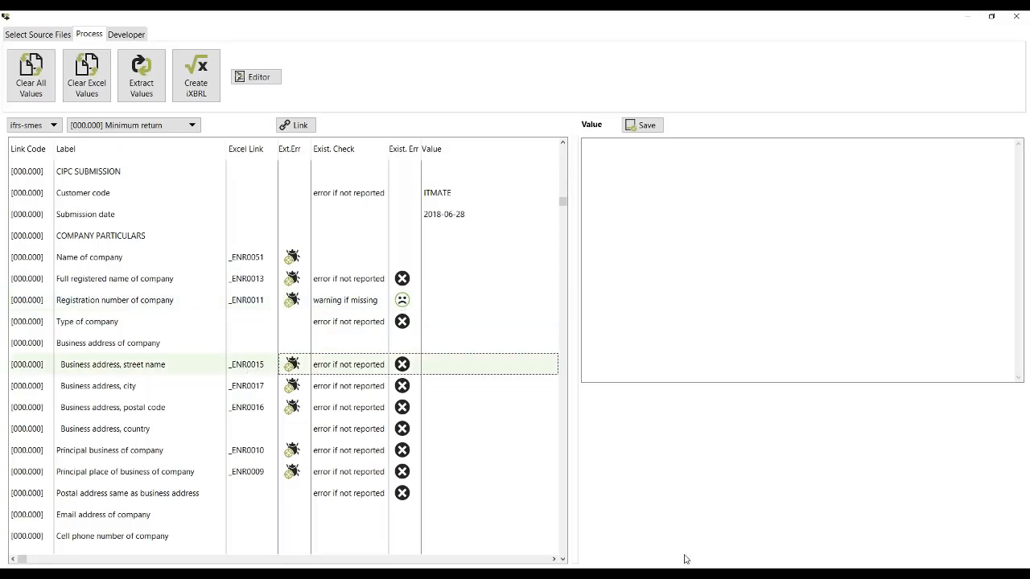
{"action": "left_click", "coordinate": [295, 127]}
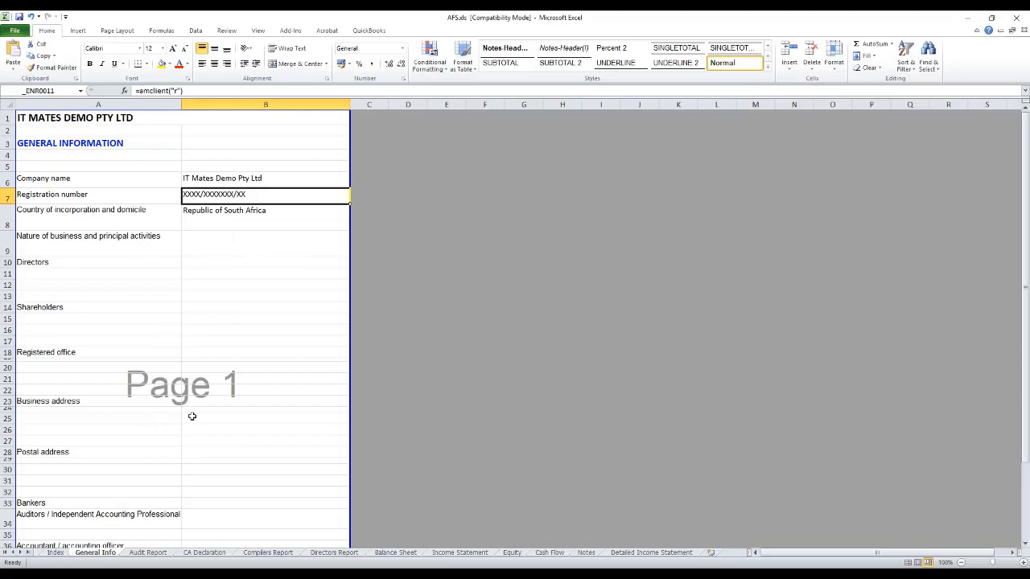
{"action": "left_click", "coordinate": [217, 400]}
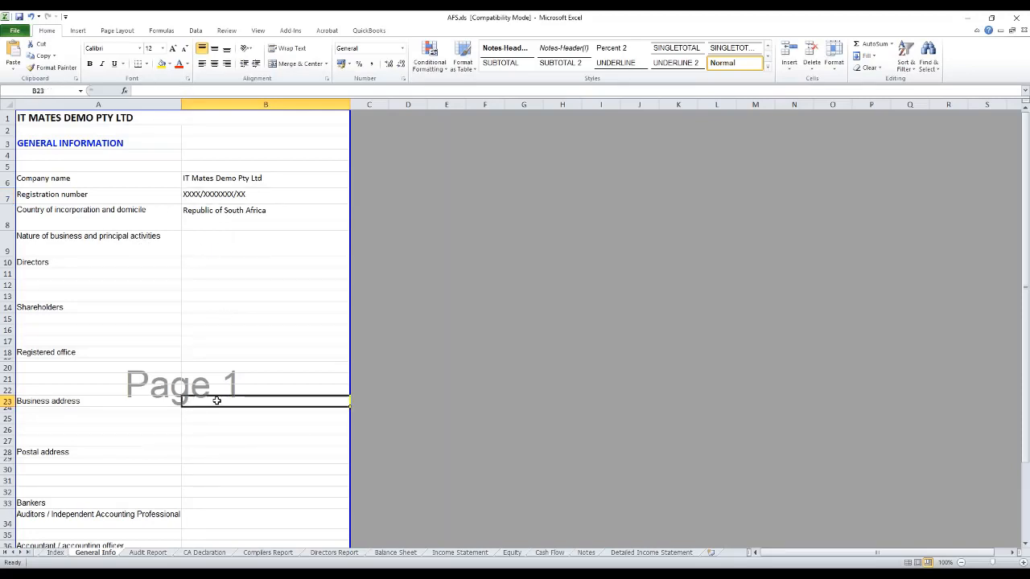
{"action": "left_click", "coordinate": [56, 91]}
{"action": "type", "text": "_ENR0015"}
{"action": "key", "text": "Return"}
{"action": "left_click", "coordinate": [386, 576]}
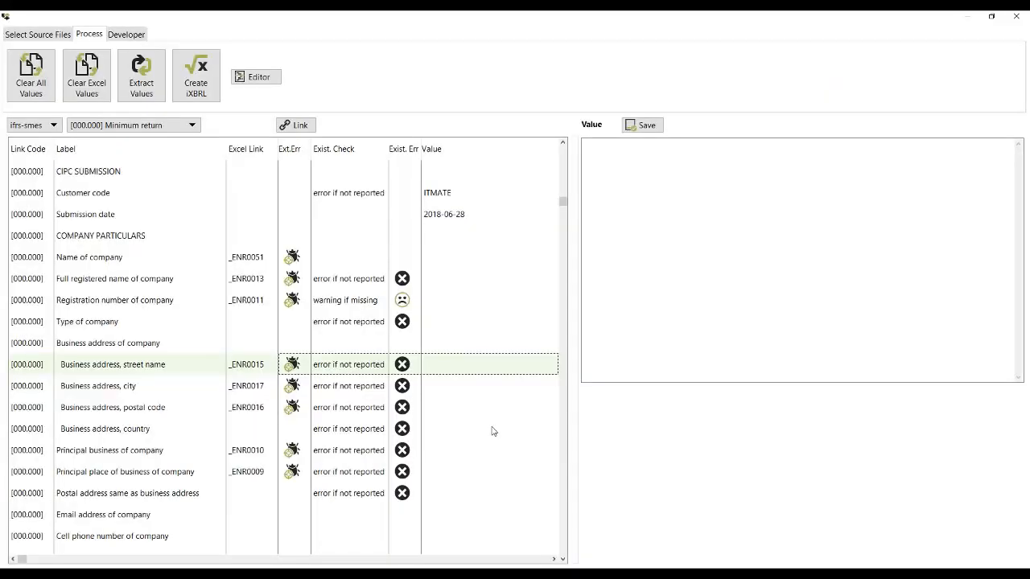
Step: Look through the remaining minimum return elements, from the business address down to the declarations and responsibilities
{"action": "key", "text": "Down"}
{"action": "key", "text": "Down"}
{"action": "key", "text": "Down"}
{"action": "key", "text": "Down"}
{"action": "key", "text": "Down"}
{"action": "key", "text": "Down"}
{"action": "key", "text": "Down"}
{"action": "key", "text": "Down"}
{"action": "key", "text": "Down"}
{"action": "key", "text": "Down"}
{"action": "key", "text": "Down"}
{"action": "key", "text": "Down"}
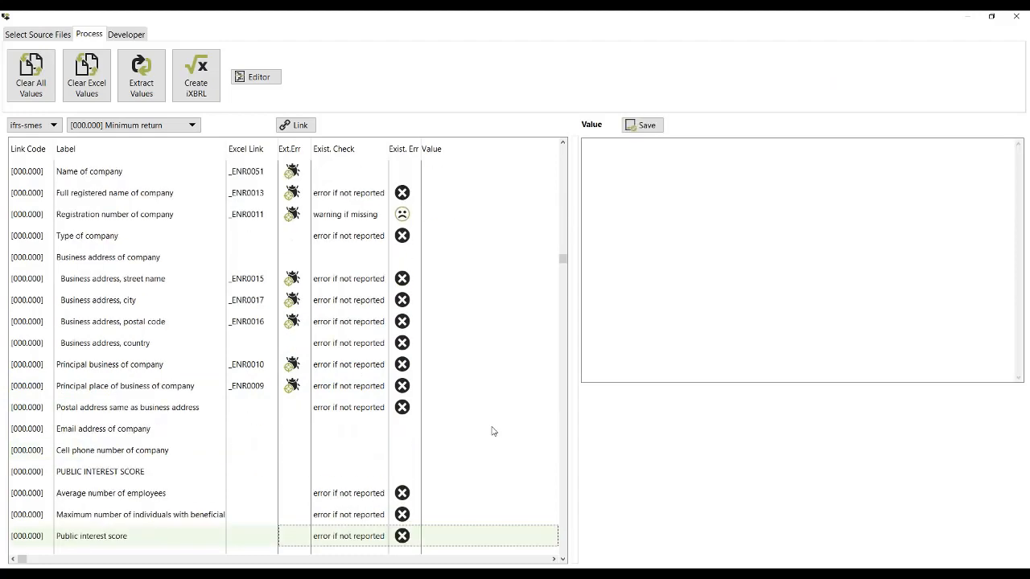
{"action": "key", "text": "Down"}
{"action": "key", "text": "Down"}
{"action": "key", "text": "Down"}
{"action": "key", "text": "Down"}
{"action": "key", "text": "Down"}
{"action": "key", "text": "Down"}
{"action": "key", "text": "Down"}
{"action": "key", "text": "Down"}
{"action": "key", "text": "Down"}
{"action": "key", "text": "Down"}
{"action": "key", "text": "Down"}
{"action": "key", "text": "Down"}
{"action": "key", "text": "Down"}
{"action": "key", "text": "Down"}
{"action": "key", "text": "Down"}
{"action": "key", "text": "Down"}
{"action": "key", "text": "Down"}
{"action": "key", "text": "Down"}
{"action": "key", "text": "Down"}
{"action": "key", "text": "Down"}
{"action": "key", "text": "Down"}
{"action": "key", "text": "Down"}
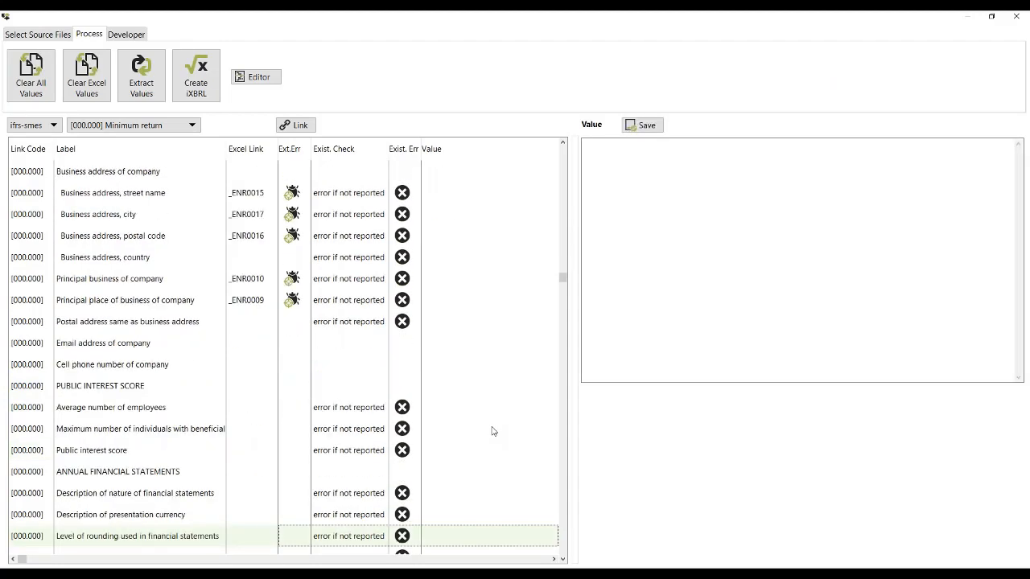
Step: Link the Disclosure of directors' report text block element to A3:A57 of the Directors Report sheet in Excel by naming the range _ENR0061
{"action": "key", "text": "Down"}
{"action": "key", "text": "Down"}
{"action": "key", "text": "Down"}
{"action": "key", "text": "Down"}
{"action": "key", "text": "Down"}
{"action": "key", "text": "Down"}
{"action": "key", "text": "Down"}
{"action": "key", "text": "Down"}
{"action": "key", "text": "Down"}
{"action": "key", "text": "Down"}
{"action": "key", "text": "Down"}
{"action": "key", "text": "Down"}
{"action": "key", "text": "Down"}
{"action": "key", "text": "Down"}
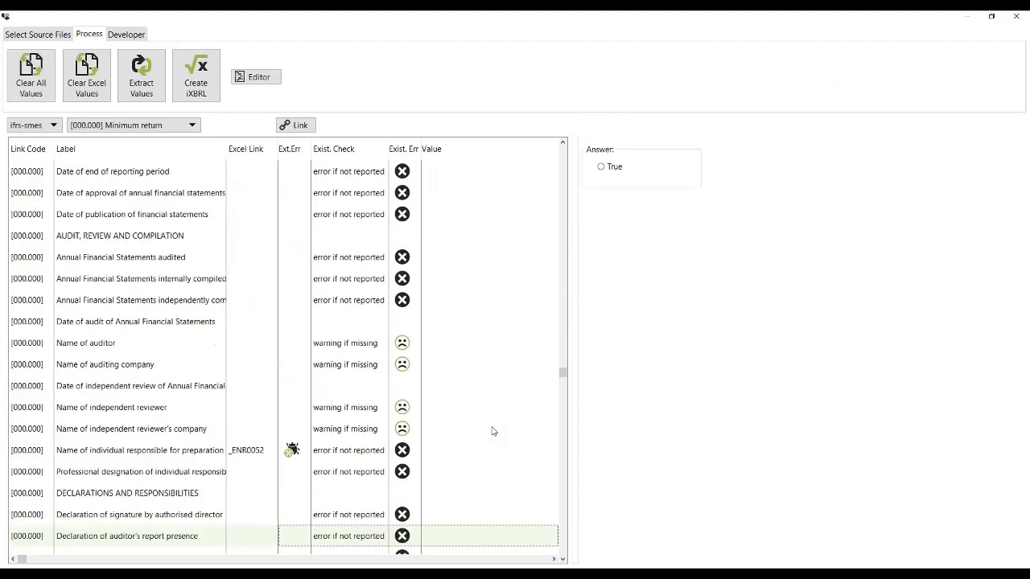
{"action": "key", "text": "Down"}
{"action": "key", "text": "Down"}
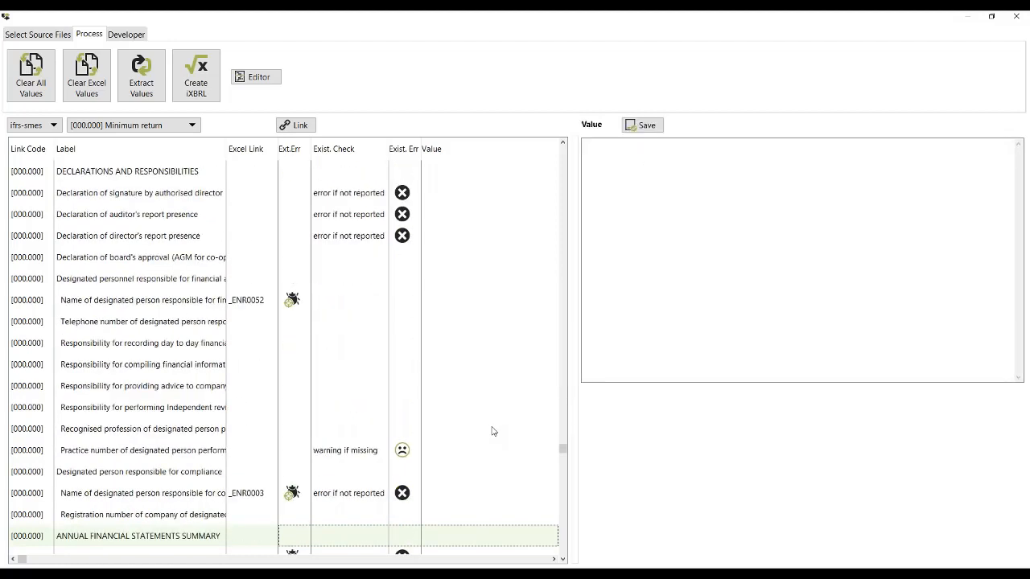
{"action": "key", "text": "Down"}
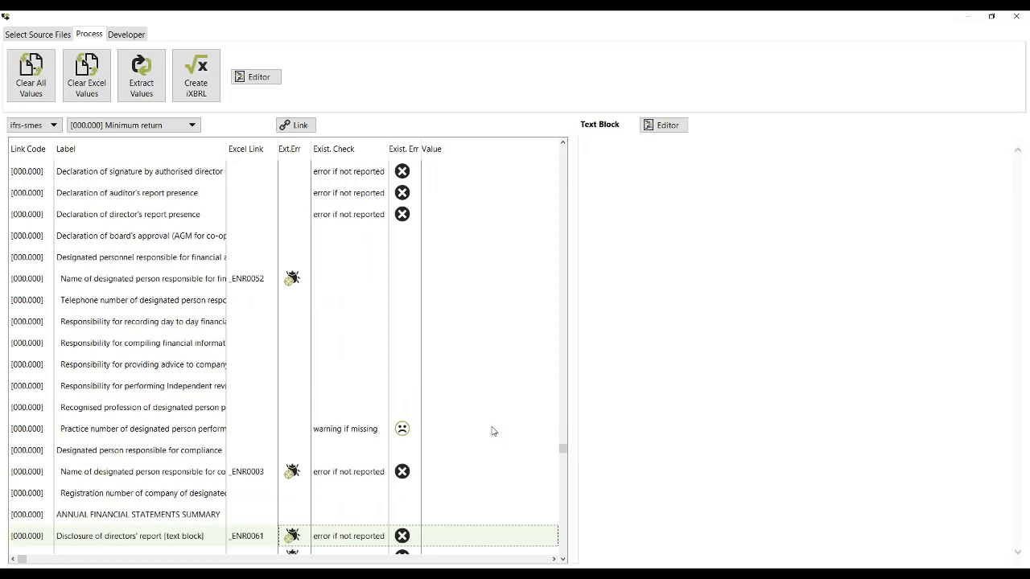
{"action": "key", "text": "Down"}
{"action": "key", "text": "Down"}
{"action": "key", "text": "Down"}
{"action": "key", "text": "Down"}
{"action": "key", "text": "Down"}
{"action": "key", "text": "Down"}
{"action": "key", "text": "Down"}
{"action": "key", "text": "Down"}
{"action": "key", "text": "Down"}
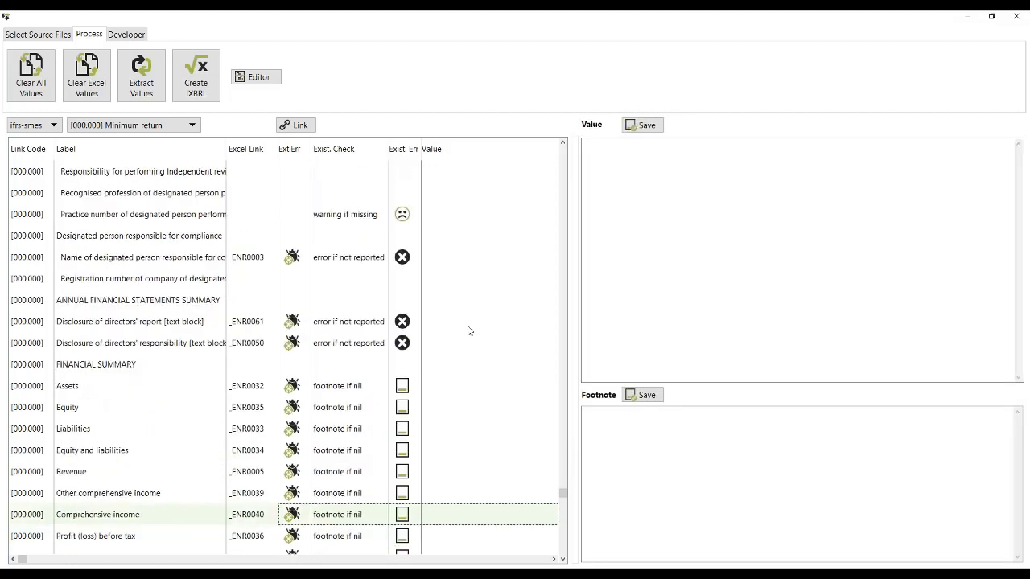
{"action": "left_click", "coordinate": [466, 329]}
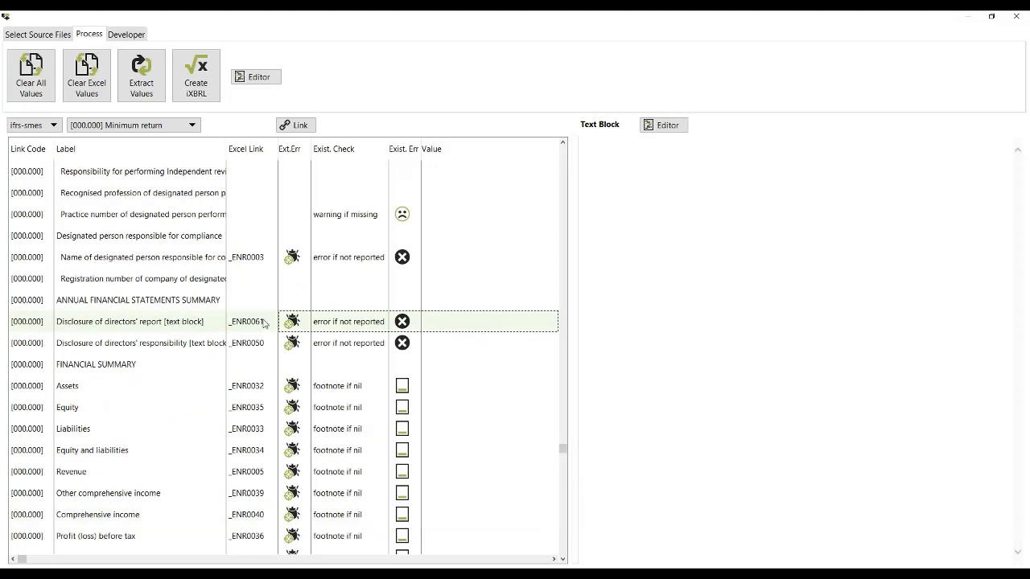
{"action": "left_click", "coordinate": [290, 128]}
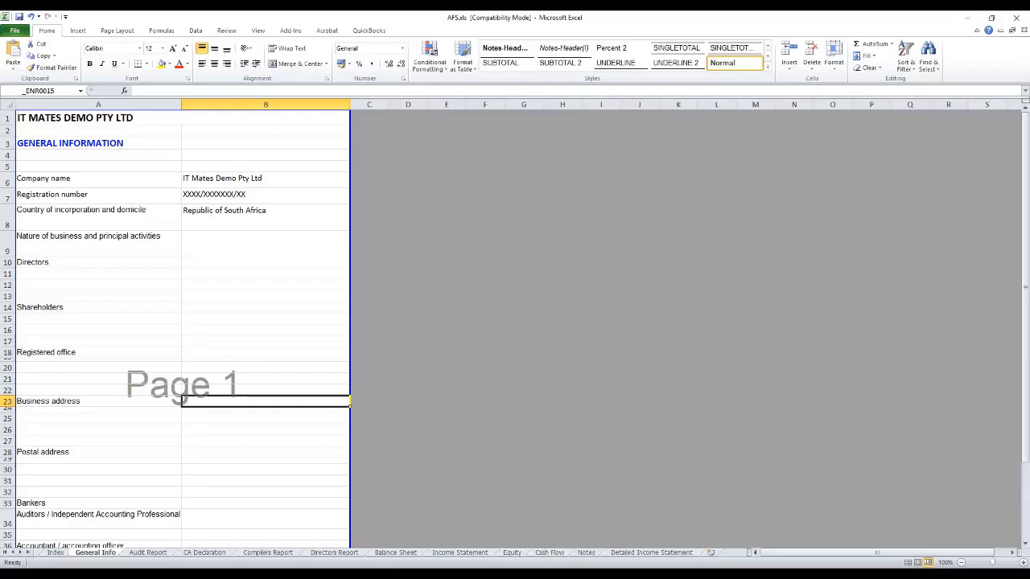
{"action": "left_click", "coordinate": [334, 553]}
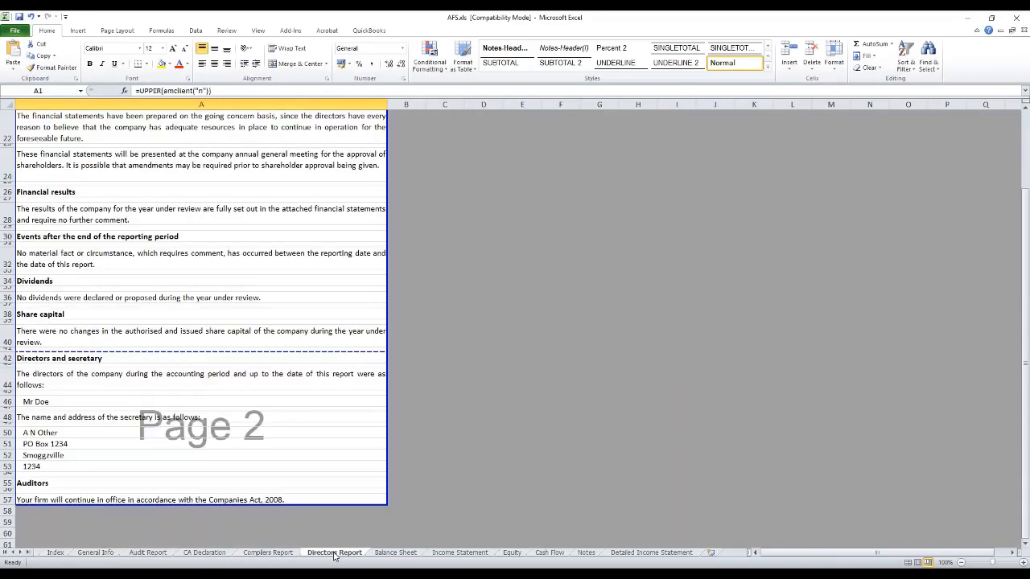
{"action": "scroll", "coordinate": [338, 464], "scroll_direction": "up", "scroll_amount": 7}
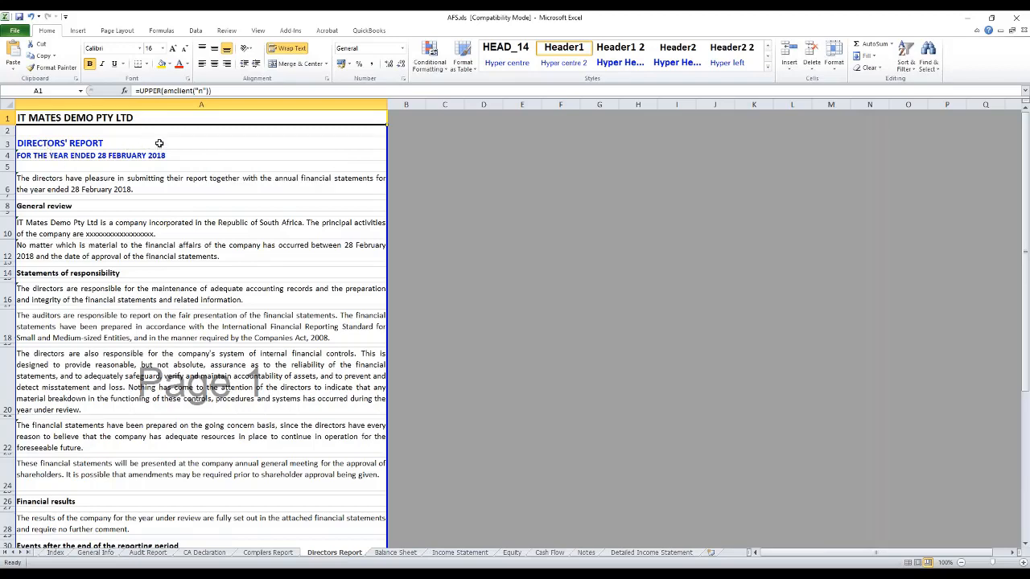
{"action": "left_click_drag", "start_coordinate": [158, 146], "coordinate": [243, 504]}
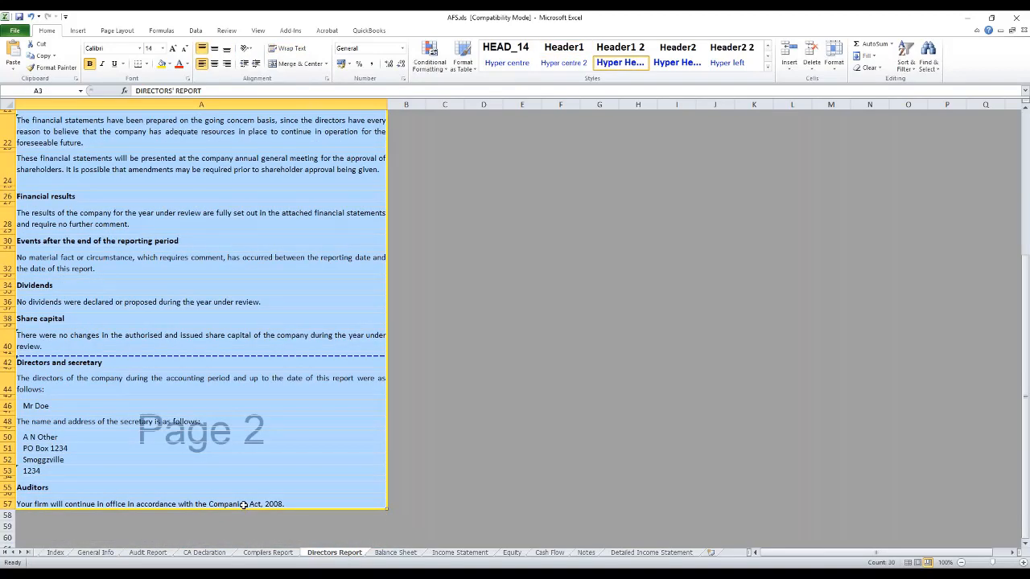
{"action": "left_click", "coordinate": [46, 91]}
{"action": "type", "text": "_ENR0061"}
{"action": "key", "text": "Return"}
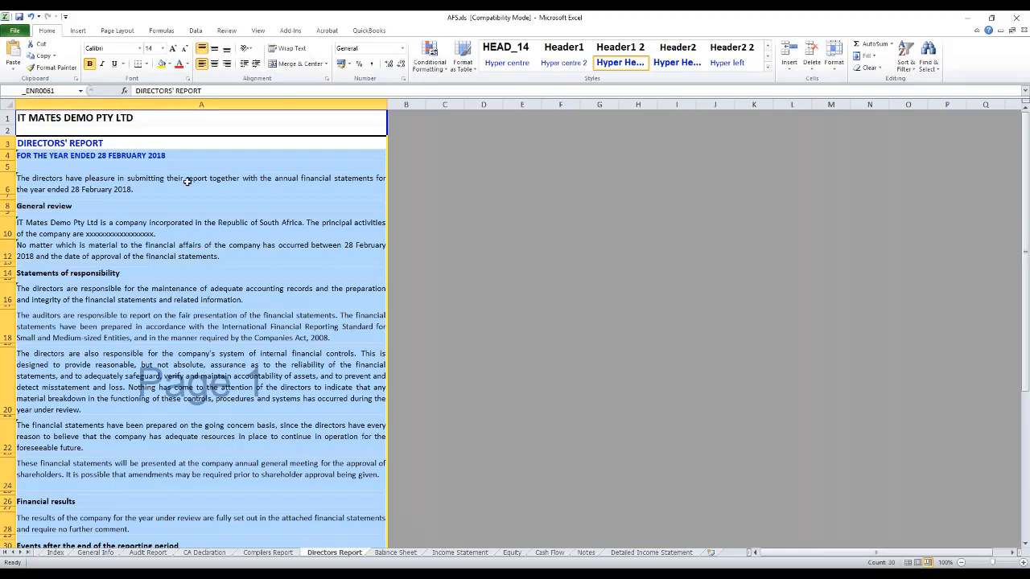
{"action": "left_click", "coordinate": [428, 274]}
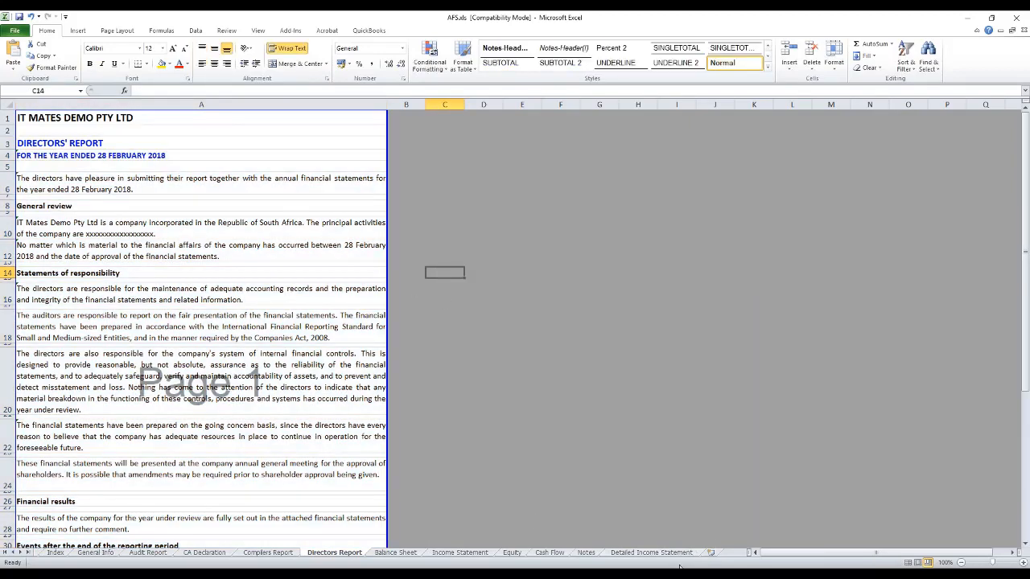
Step: Save and close the AFS.xls workbook, and extract the values in the iXBRL tagging application without updating the workbook's links
{"action": "key", "text": "alt+Tab"}
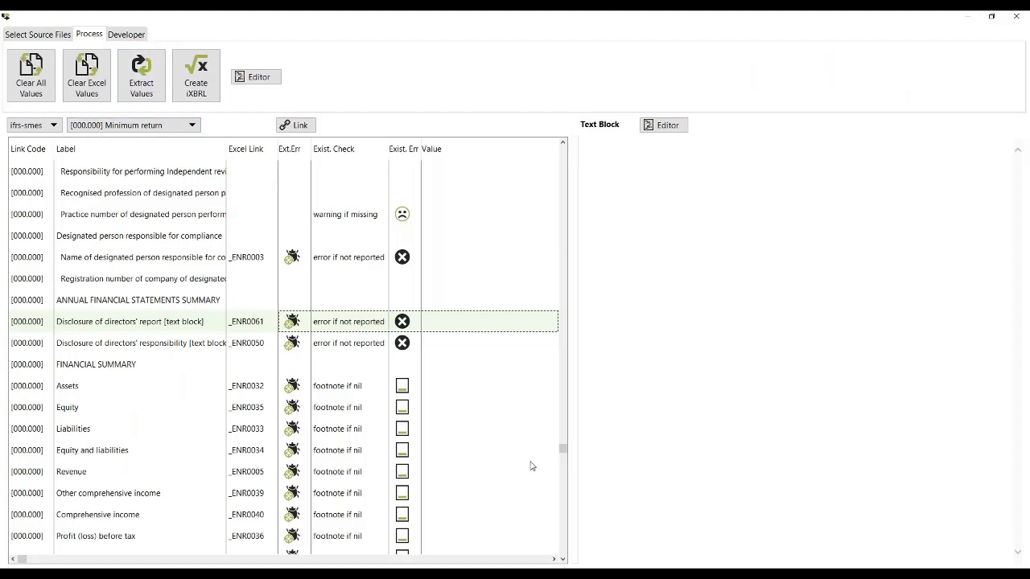
{"action": "key", "text": "alt+Tab"}
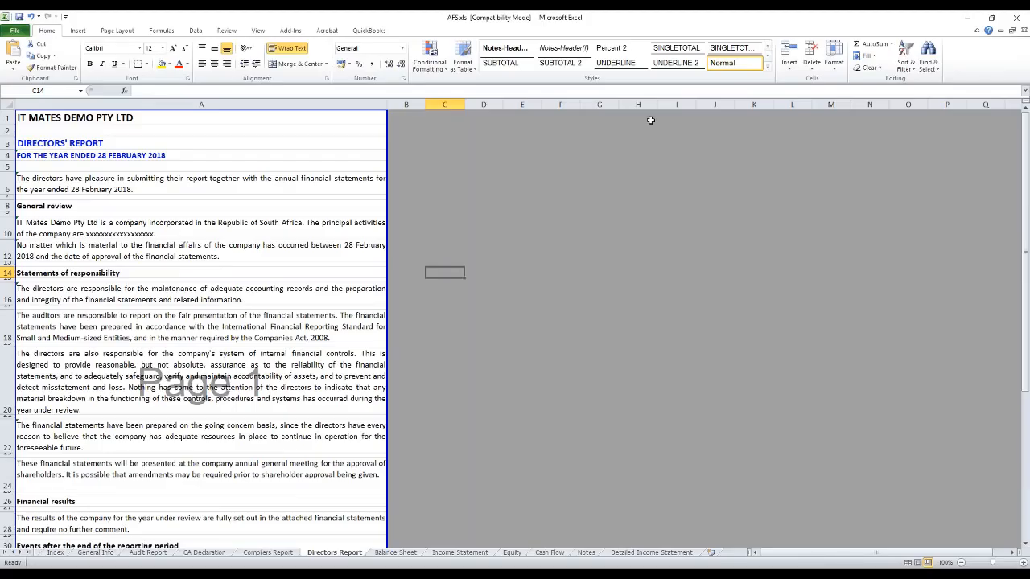
{"action": "left_click", "coordinate": [1016, 17]}
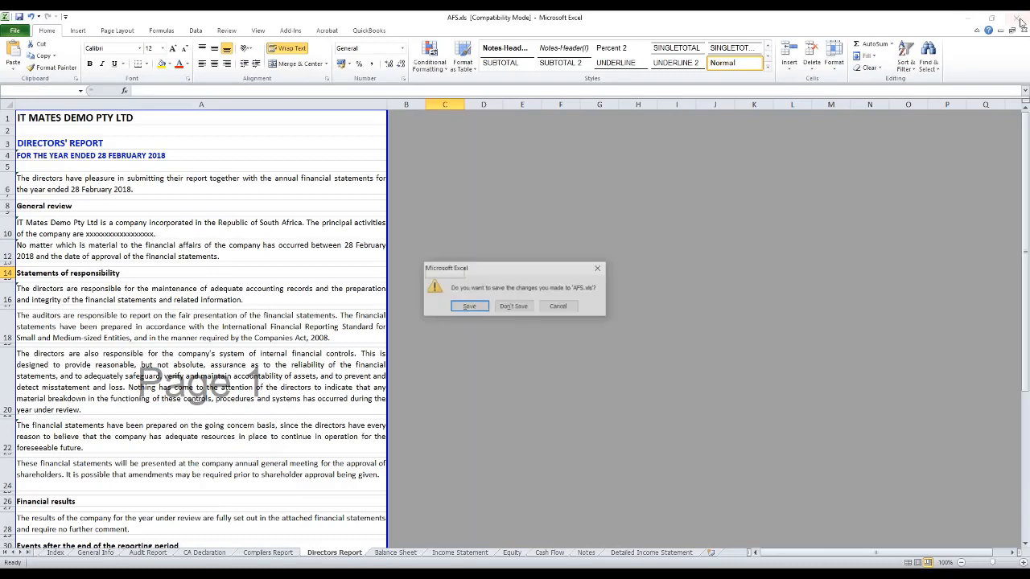
{"action": "left_click", "coordinate": [460, 306]}
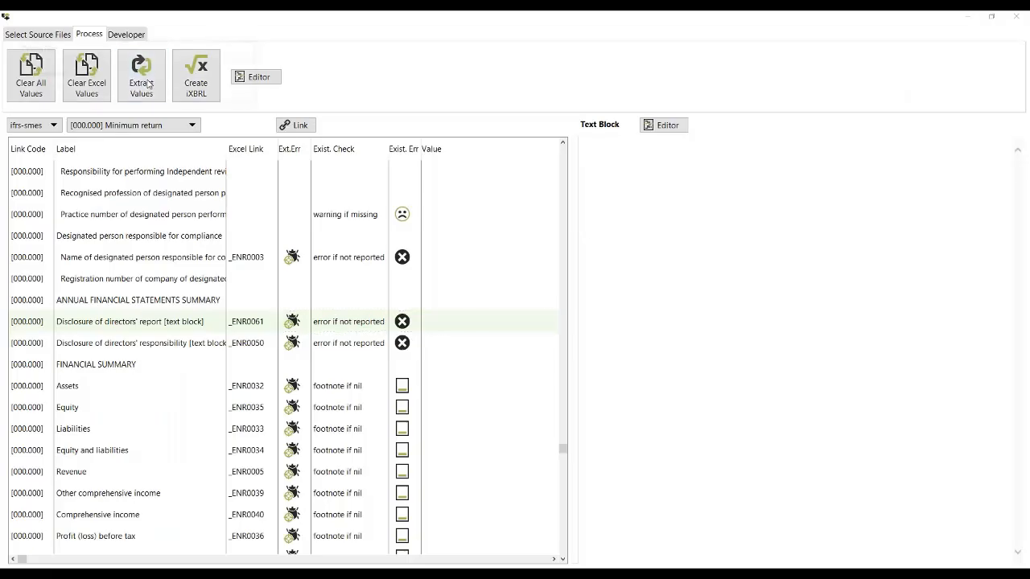
{"action": "left_click", "coordinate": [142, 81]}
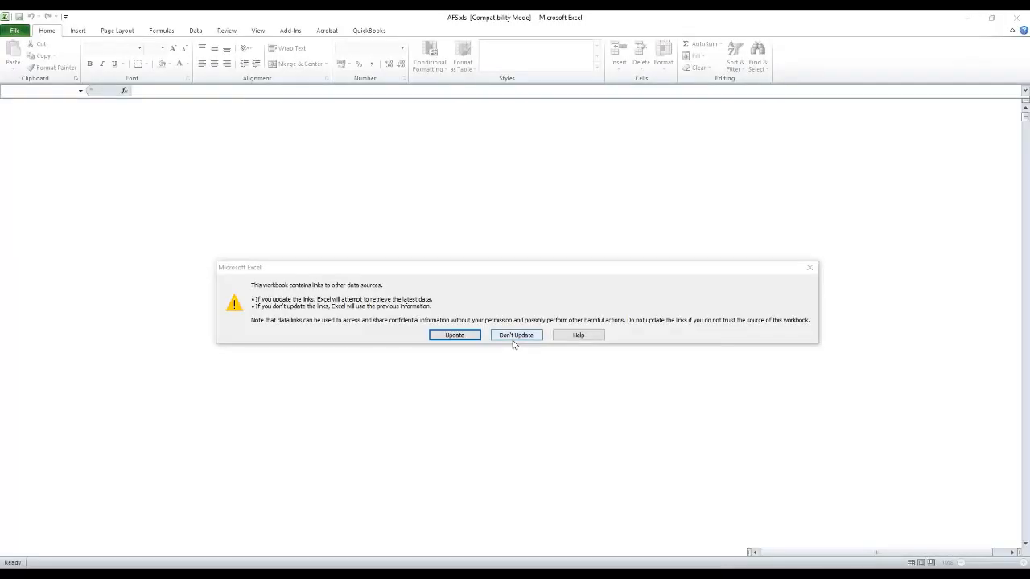
{"action": "left_click", "coordinate": [514, 335]}
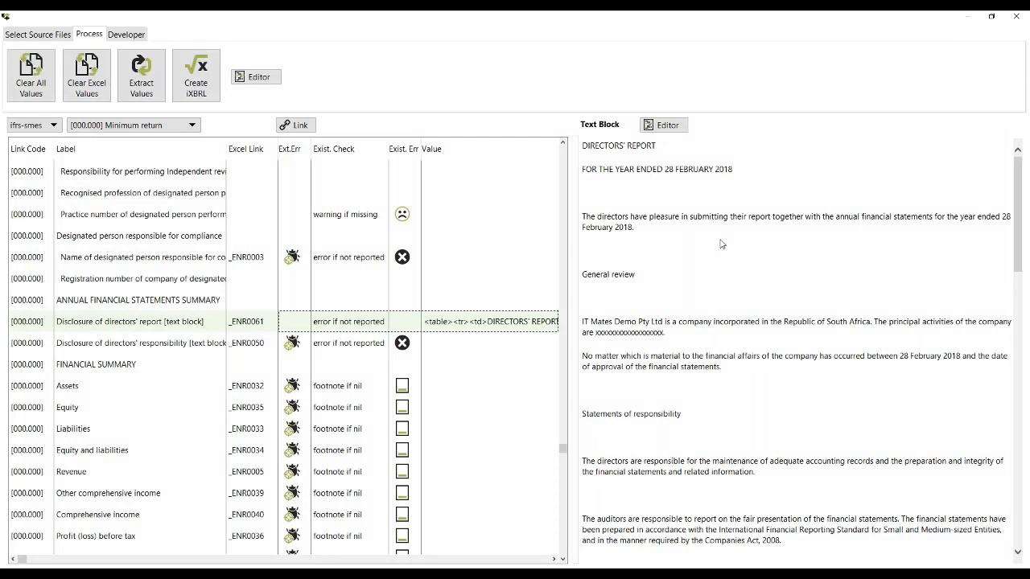
Step: Review the extracted values for the directors' report, customer code, company name, full registered name and registration number elements
{"action": "left_click", "coordinate": [340, 352]}
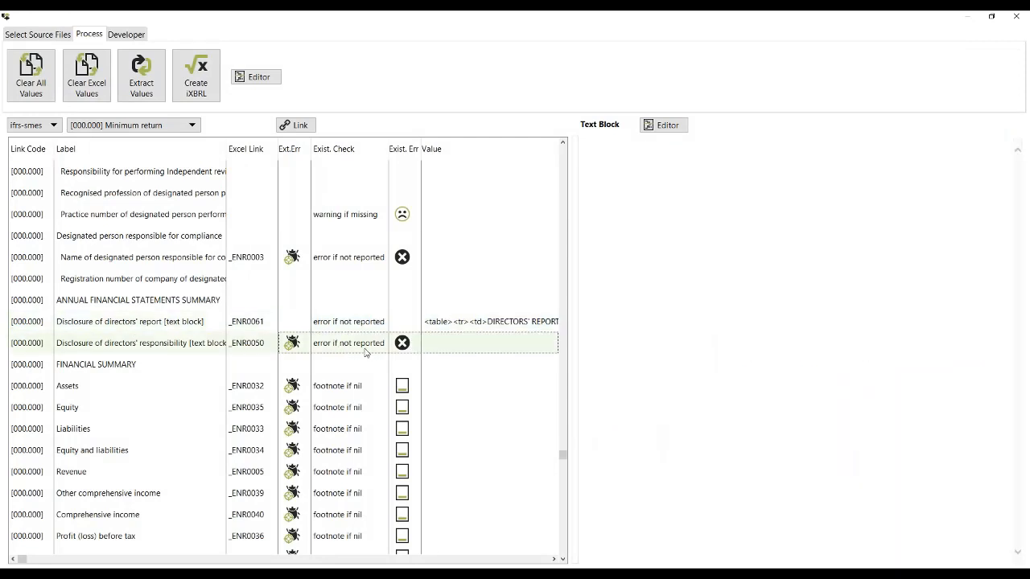
{"action": "left_click", "coordinate": [472, 323]}
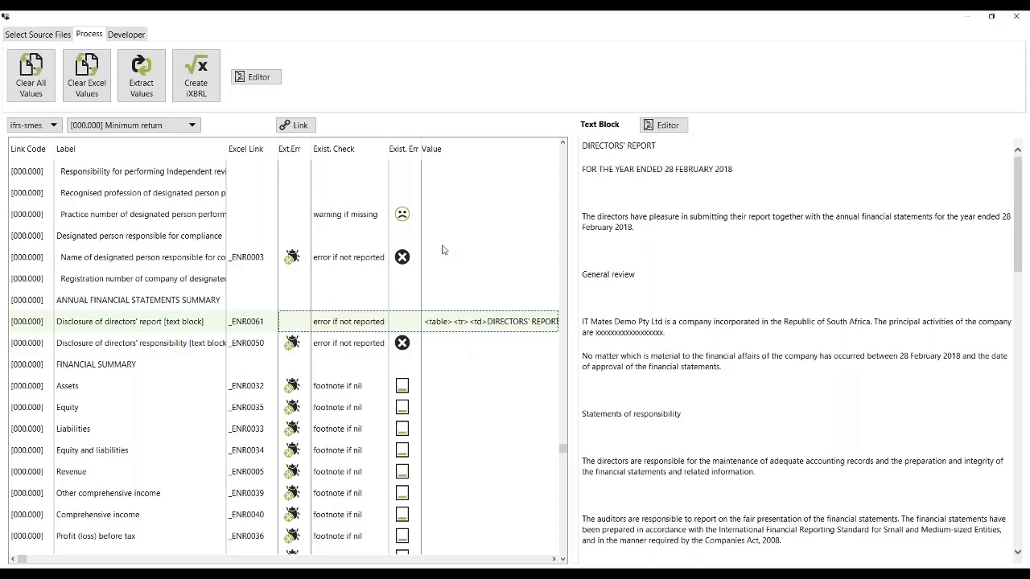
{"action": "key", "text": "Up"}
{"action": "key", "text": "Up"}
{"action": "key", "text": "Up"}
{"action": "key", "text": "Up"}
{"action": "key", "text": "Up"}
{"action": "key", "text": "Up"}
{"action": "key", "text": "Up"}
{"action": "key", "text": "Up"}
{"action": "key", "text": "Up"}
{"action": "key", "text": "Up"}
{"action": "key", "text": "Up"}
{"action": "key", "text": "Up"}
{"action": "key", "text": "Up"}
{"action": "key", "text": "Up"}
{"action": "key", "text": "Up"}
{"action": "key", "text": "Up"}
{"action": "key", "text": "Up"}
{"action": "key", "text": "Up"}
{"action": "key", "text": "Up"}
{"action": "key", "text": "Up"}
{"action": "key", "text": "Up"}
{"action": "key", "text": "Up"}
{"action": "key", "text": "Up"}
{"action": "key", "text": "Up"}
{"action": "key", "text": "Up"}
{"action": "key", "text": "Up"}
{"action": "key", "text": "Up"}
{"action": "key", "text": "Up"}
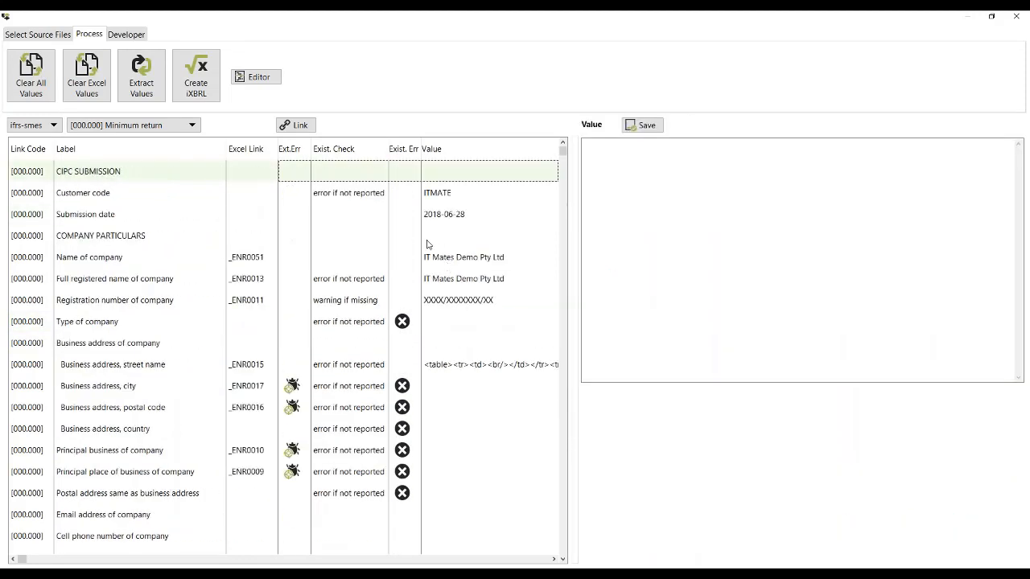
{"action": "left_click", "coordinate": [444, 201]}
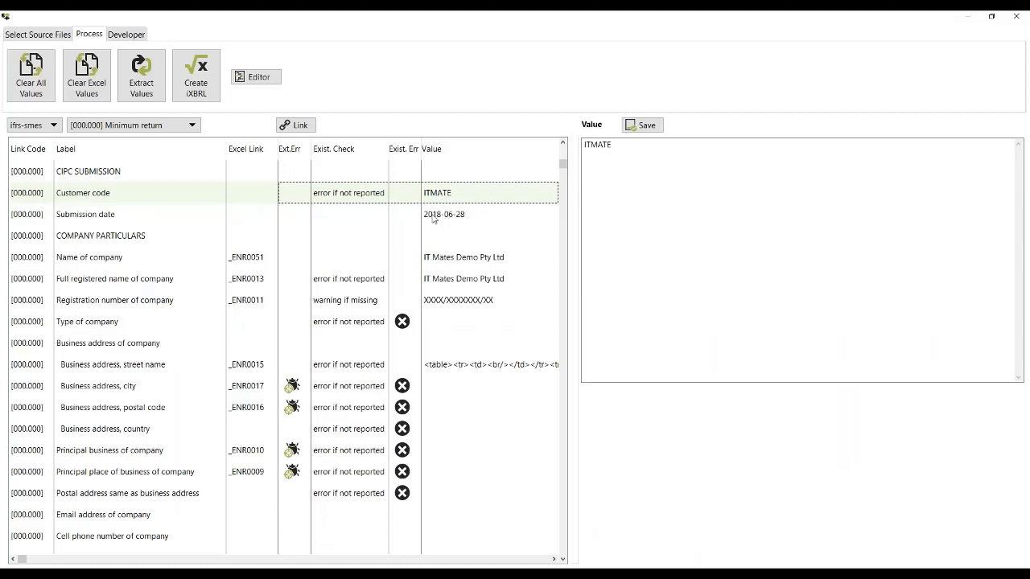
{"action": "left_click", "coordinate": [444, 257]}
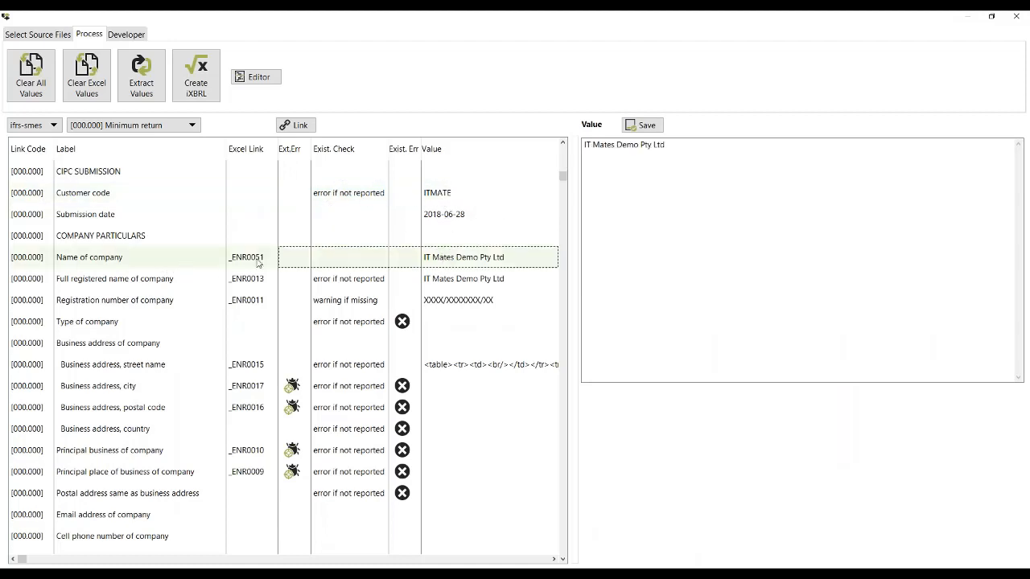
{"action": "left_click", "coordinate": [447, 280]}
{"action": "left_click", "coordinate": [438, 300]}
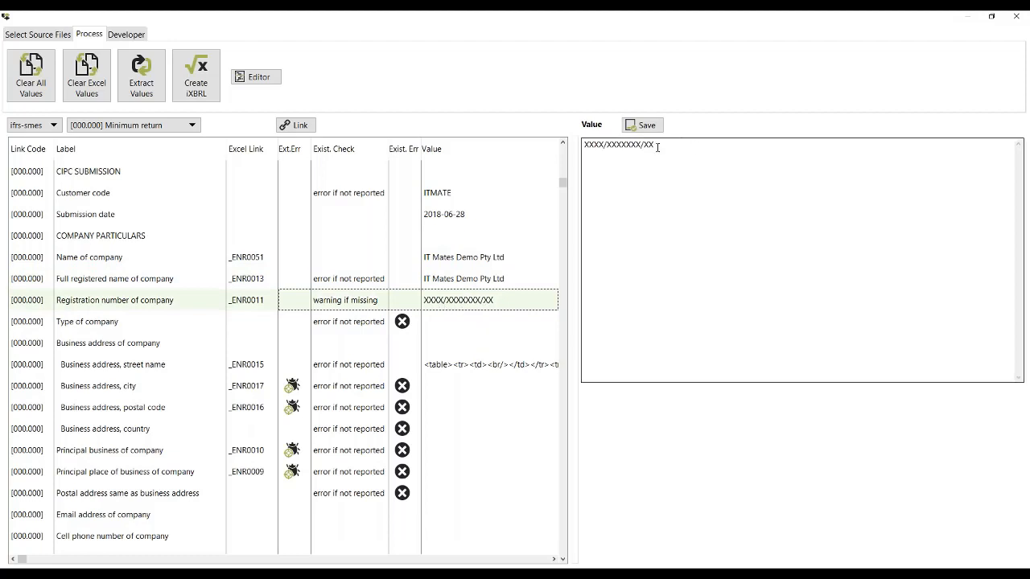
Step: Clear the table markup from the Business address, street name element's value and save the empty value
{"action": "left_click", "coordinate": [452, 366]}
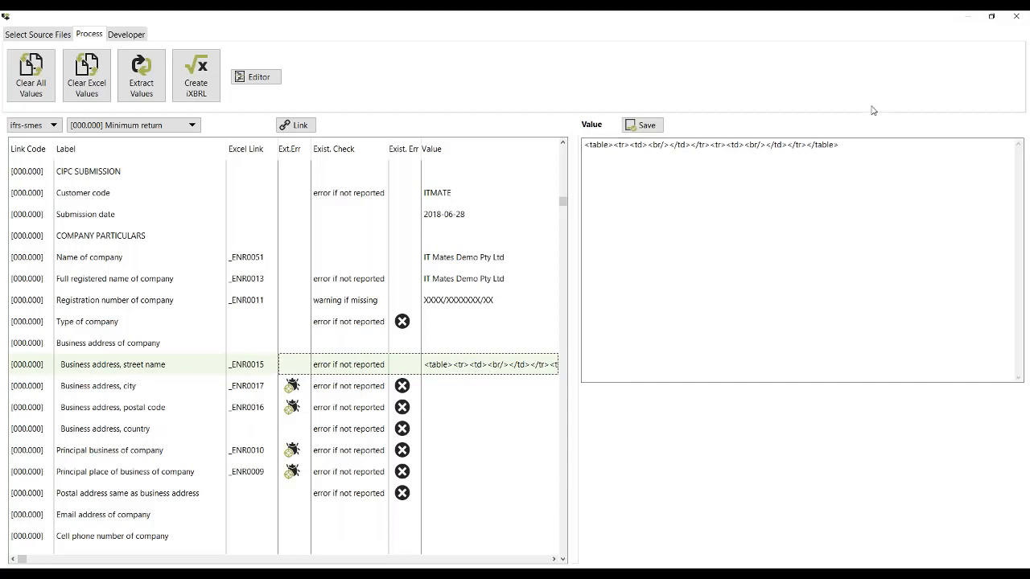
{"action": "left_click_drag", "start_coordinate": [841, 147], "coordinate": [572, 157]}
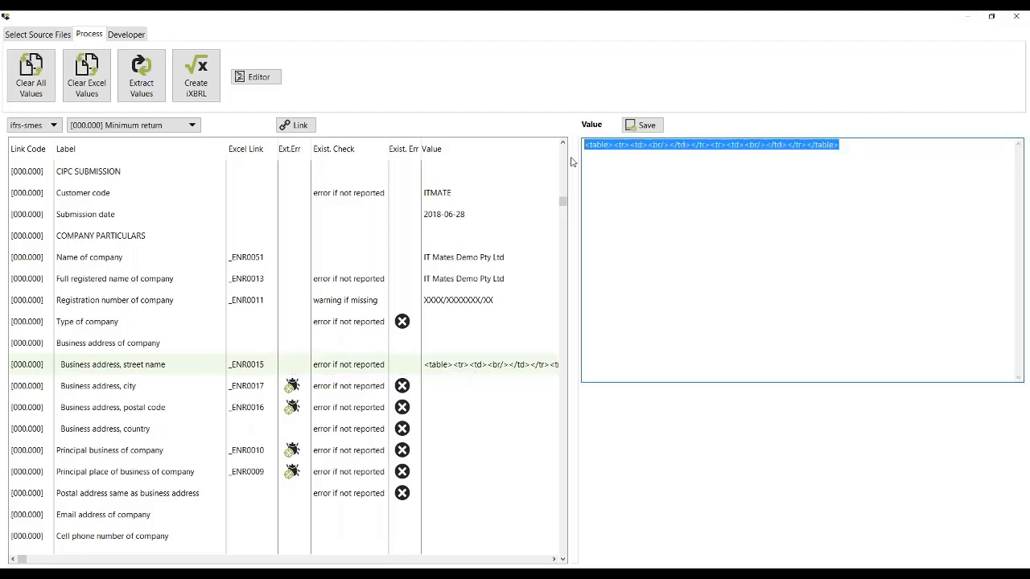
{"action": "key", "text": "BackSpace"}
{"action": "left_click", "coordinate": [641, 125]}
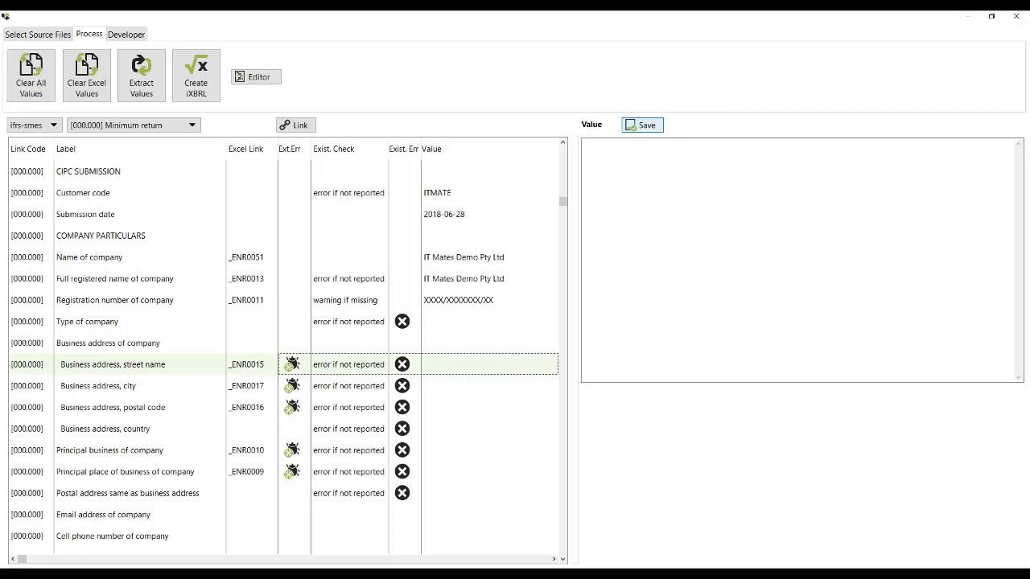
{"action": "left_click", "coordinate": [610, 157]}
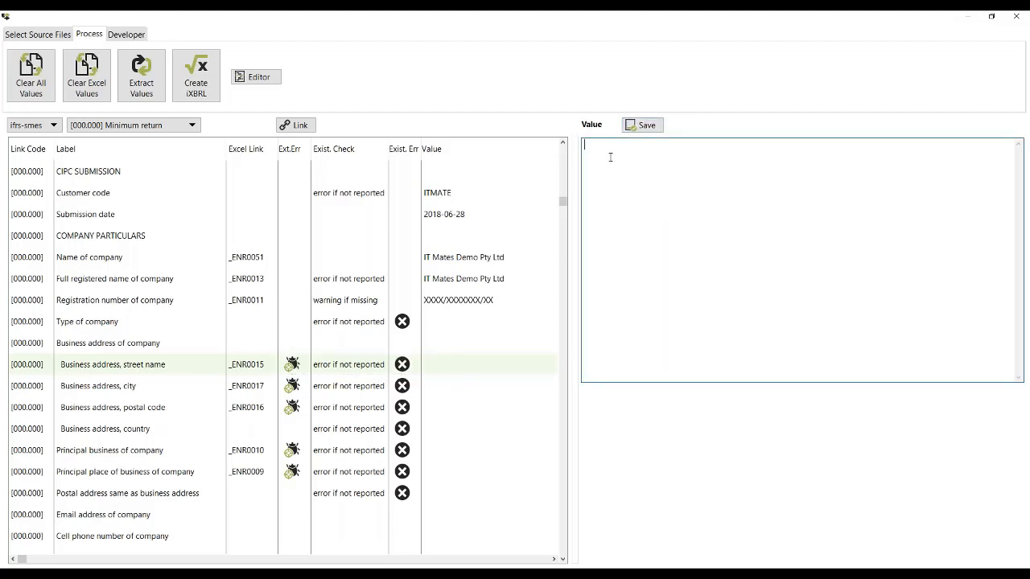
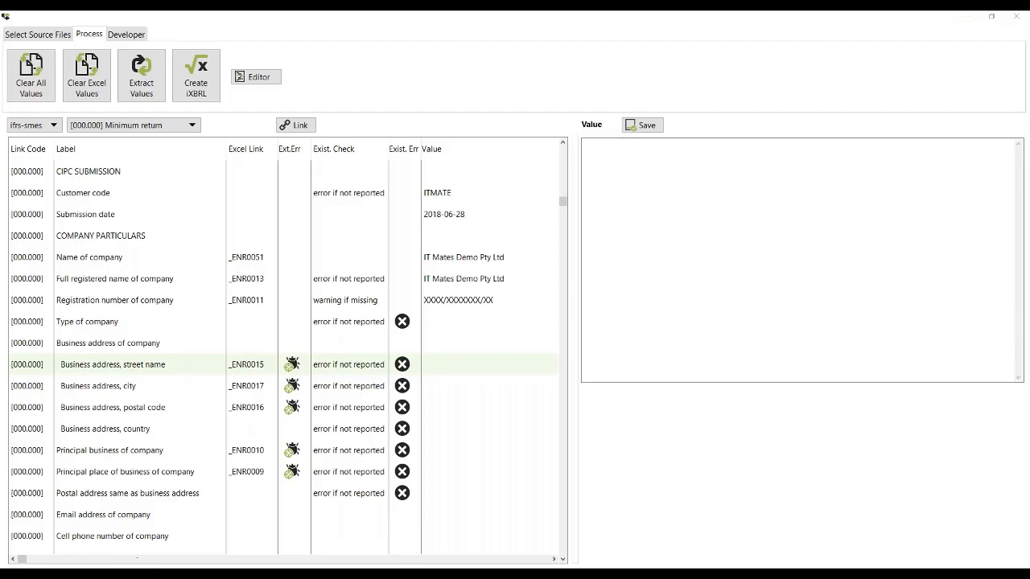
Step: Open the AFS.xls workbook in Excel, get the Business address, street name element's Excel link, and show the General Info sheet
{"action": "left_click", "coordinate": [40, 35]}
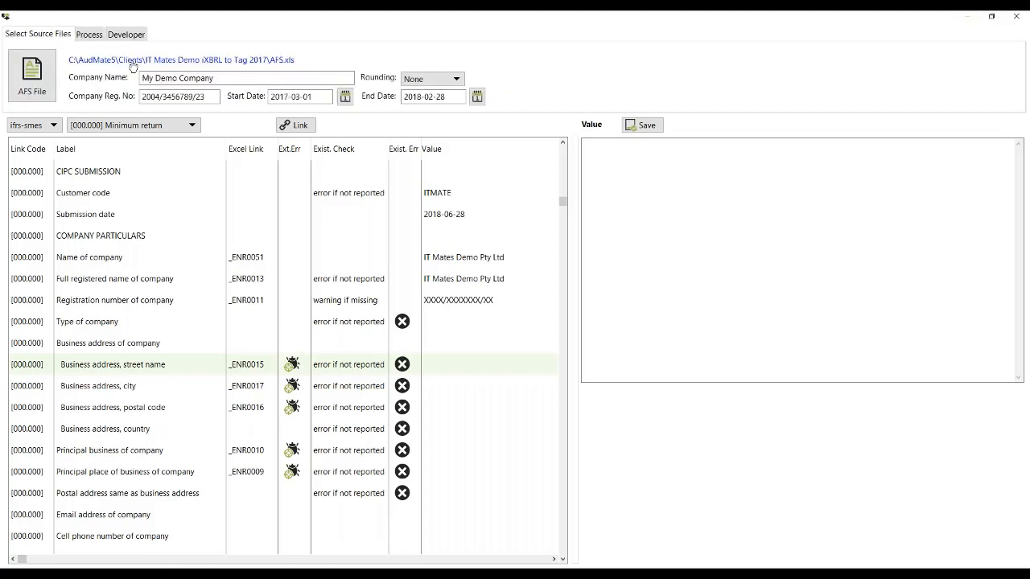
{"action": "left_click", "coordinate": [133, 62]}
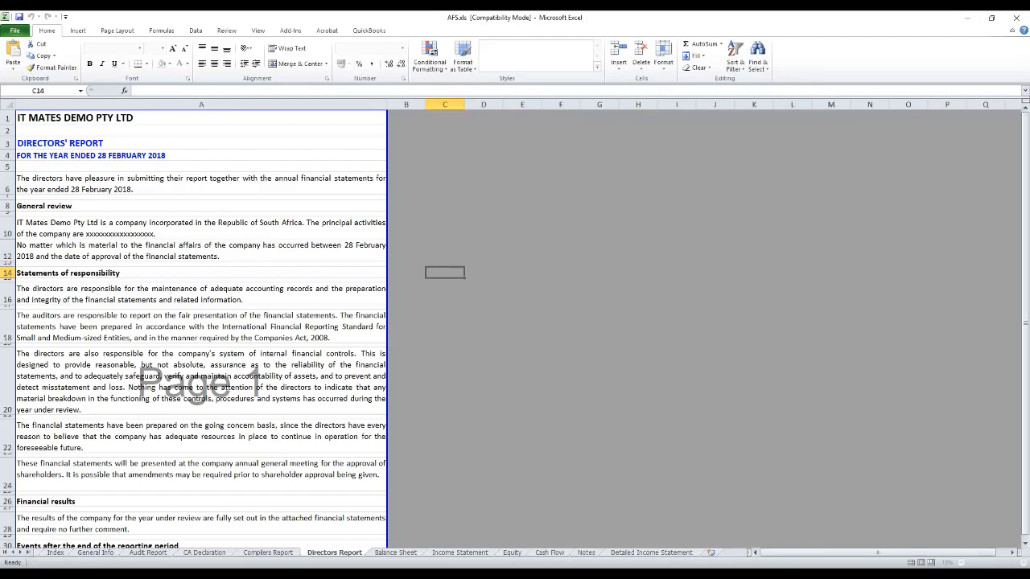
{"action": "key", "text": "alt+Tab"}
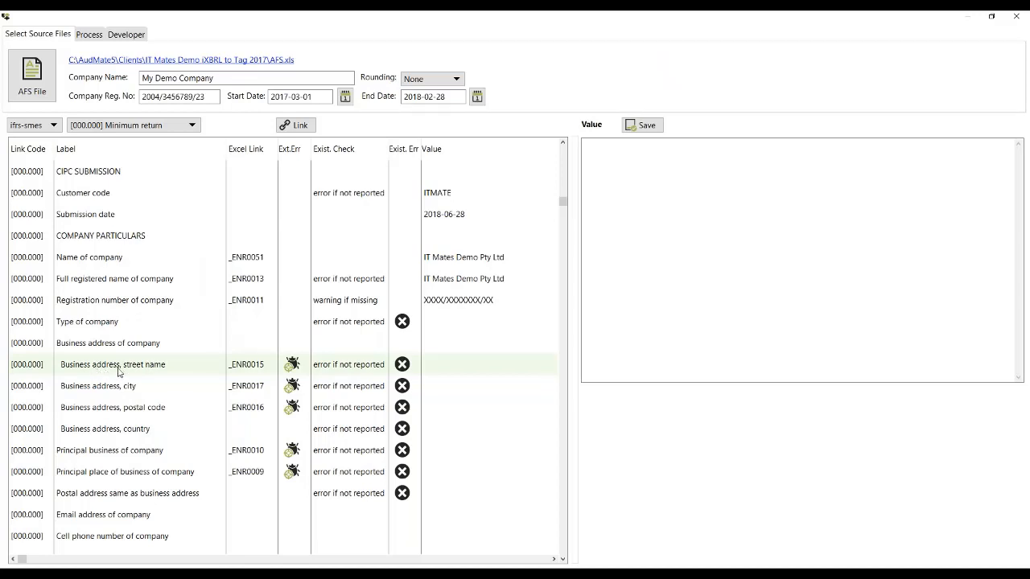
{"action": "left_click", "coordinate": [244, 371]}
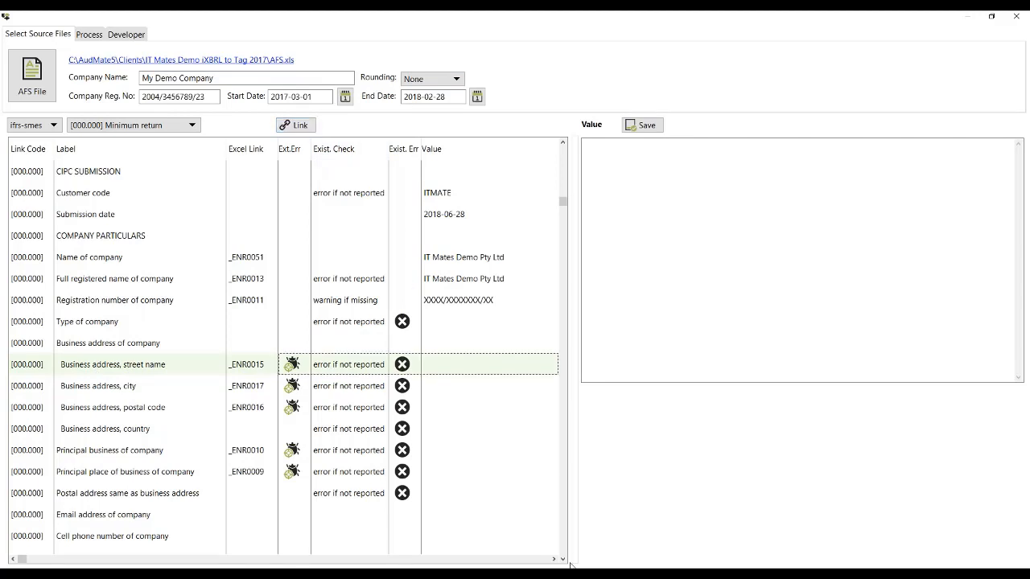
{"action": "left_click", "coordinate": [416, 572]}
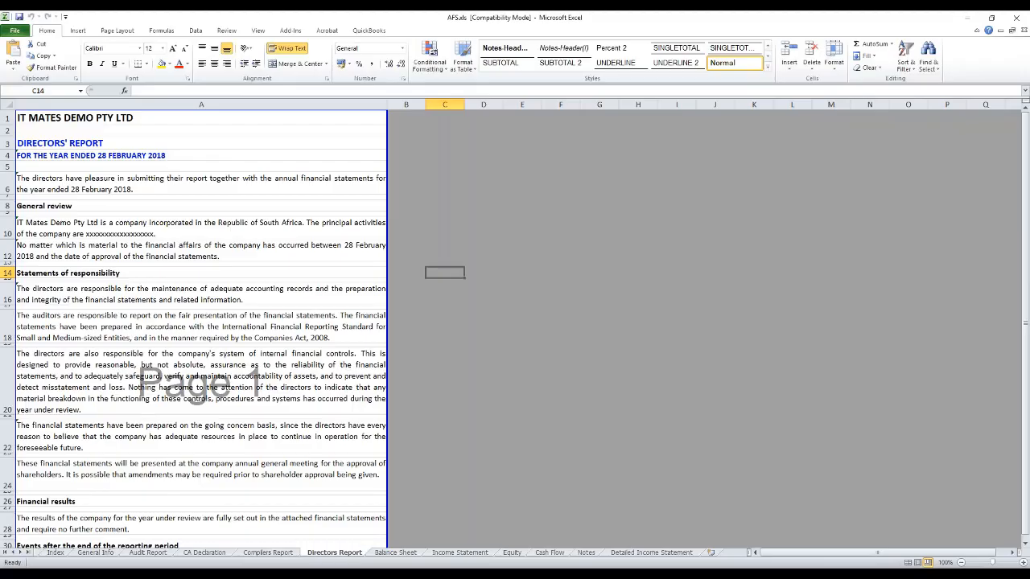
{"action": "left_click", "coordinate": [95, 553]}
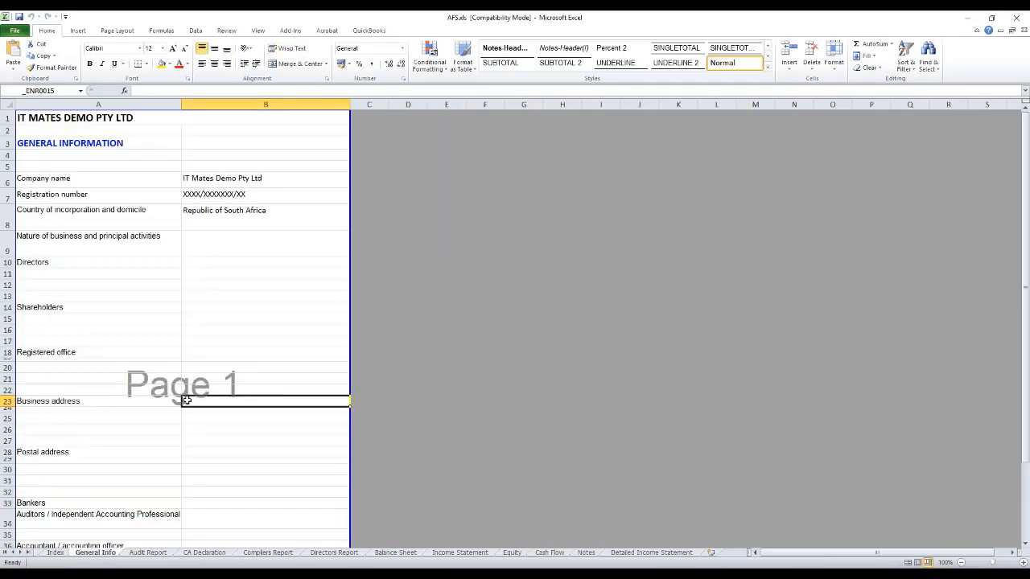
Step: Enter Some Street in cell B25 below the Business address row of the General Info sheet
{"action": "left_click", "coordinate": [199, 419]}
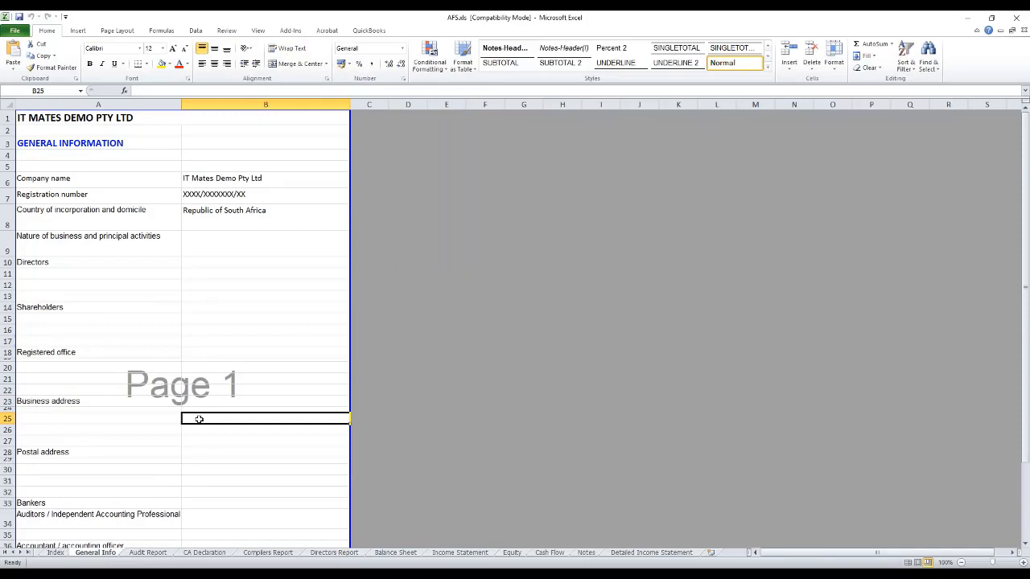
{"action": "type", "text": "Some "}
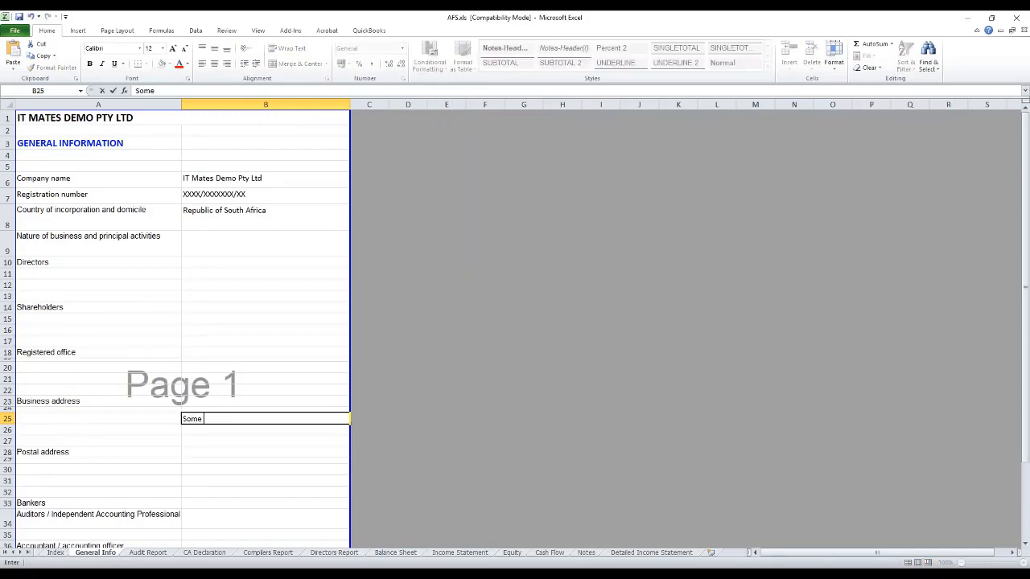
{"action": "type", "text": "Street"}
{"action": "key", "text": "ctrl+Return"}
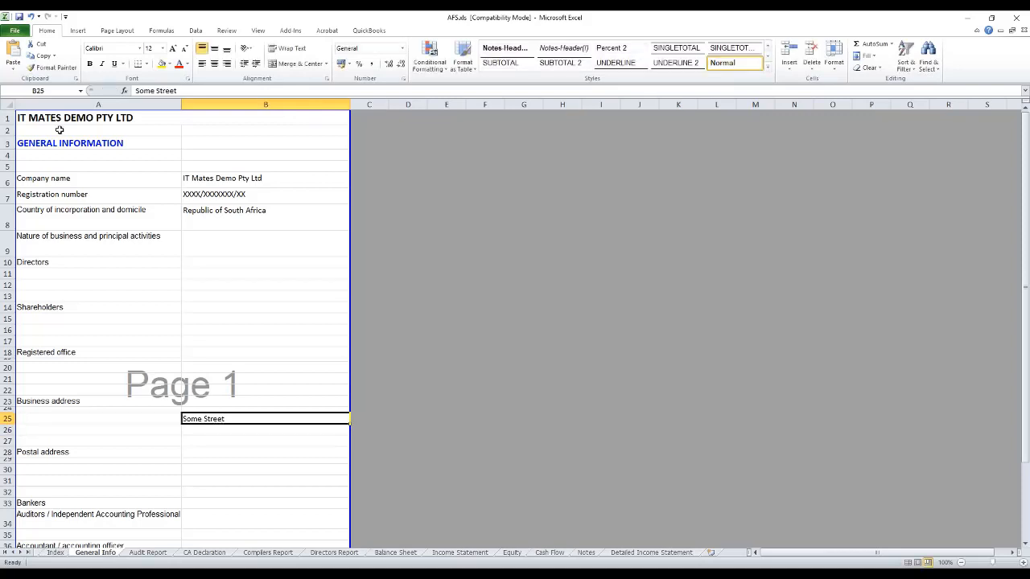
Step: Try to assign the name _ENR0015 to cell B25, and check which of B25 and B23 carries it
{"action": "left_click", "coordinate": [58, 92]}
{"action": "type", "text": "_ENR0015"}
{"action": "key", "text": "Return"}
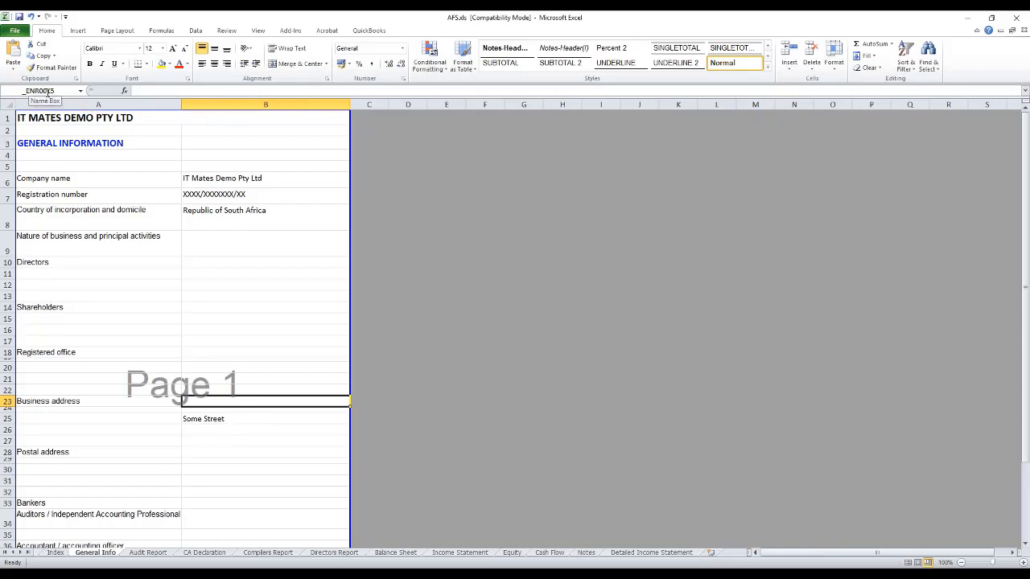
{"action": "left_click", "coordinate": [243, 419]}
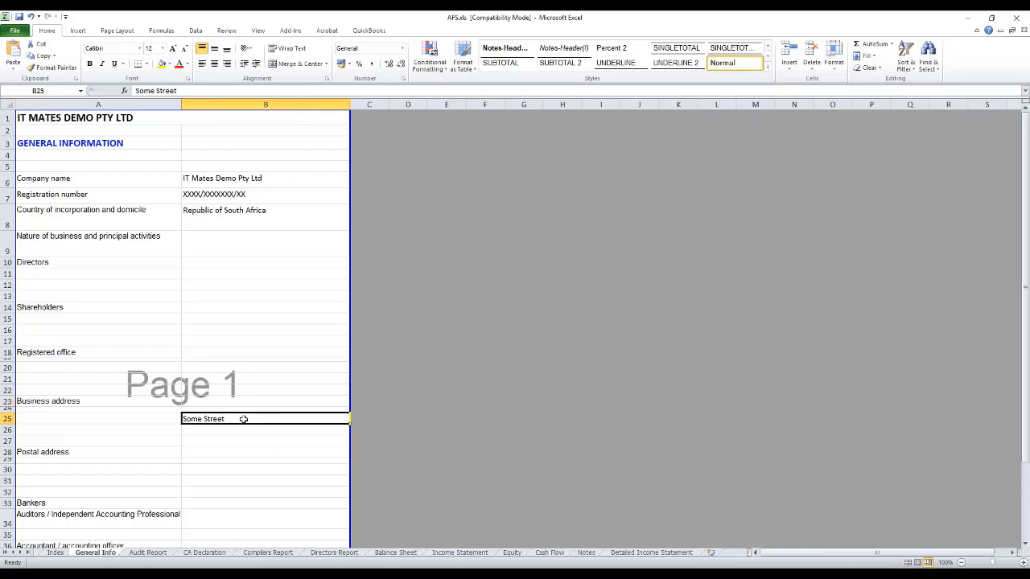
{"action": "left_click", "coordinate": [236, 400]}
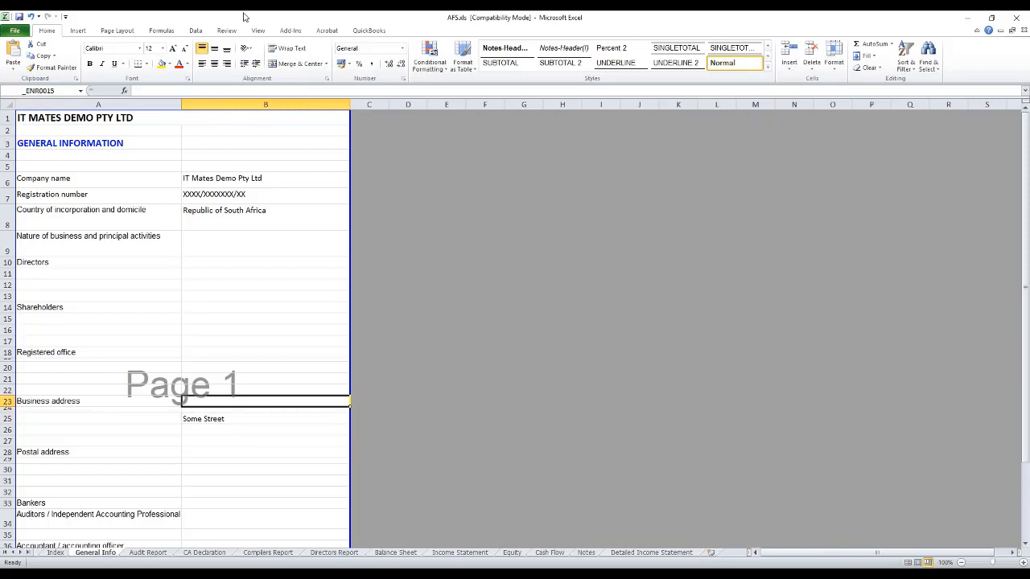
Step: Delete the defined name _ENR0015, which refers to B23 of General Info, from the workbook's names
{"action": "left_click", "coordinate": [165, 32]}
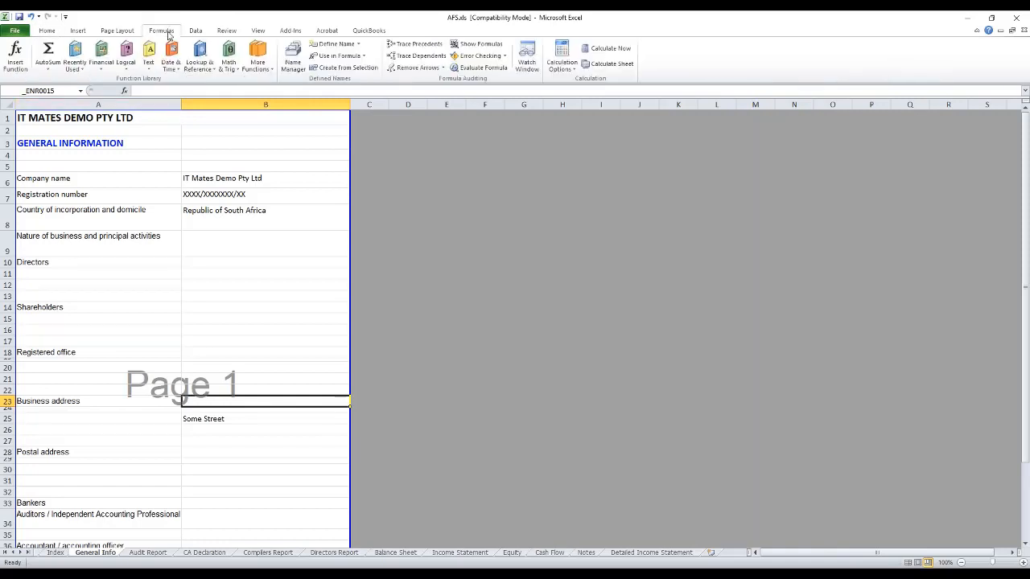
{"action": "left_click", "coordinate": [295, 67]}
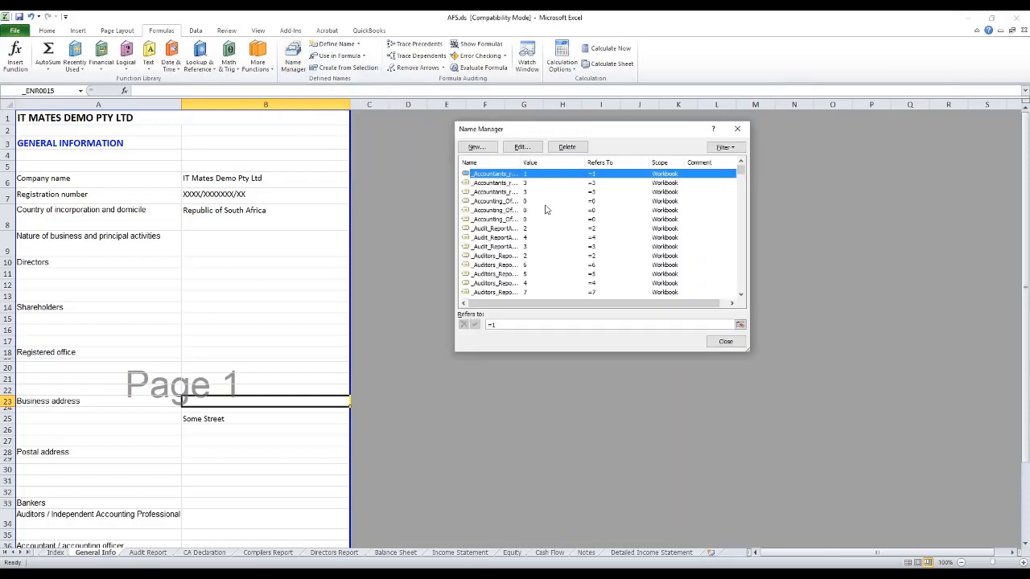
{"action": "scroll", "coordinate": [567, 216], "scroll_direction": "down", "scroll_amount": 10}
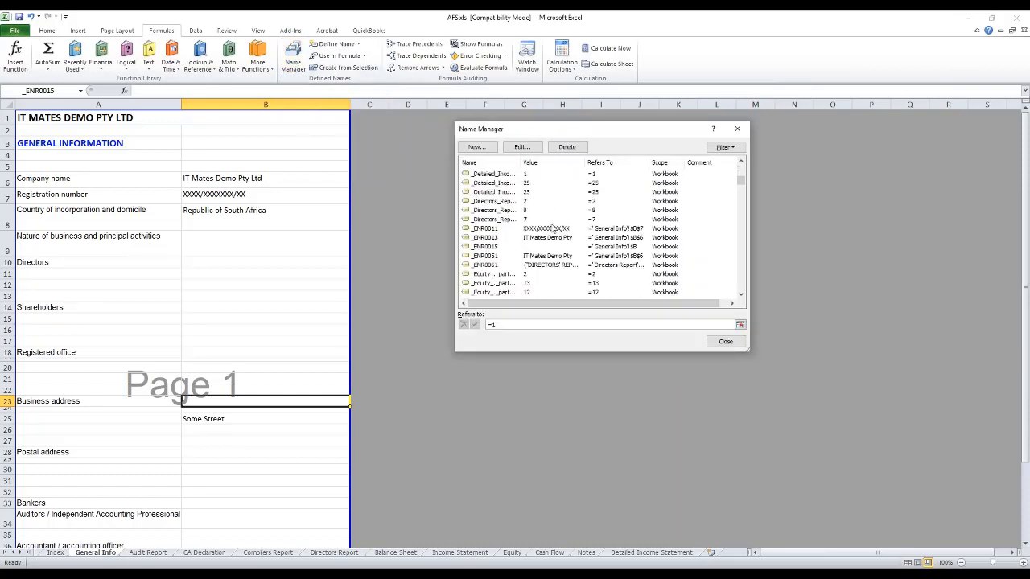
{"action": "left_click", "coordinate": [495, 247]}
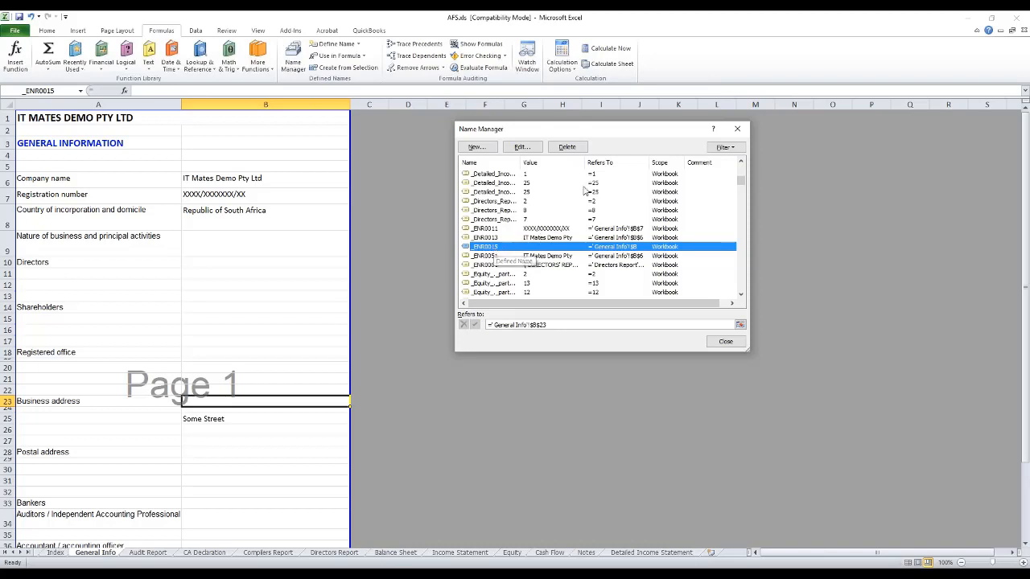
{"action": "left_click", "coordinate": [578, 149]}
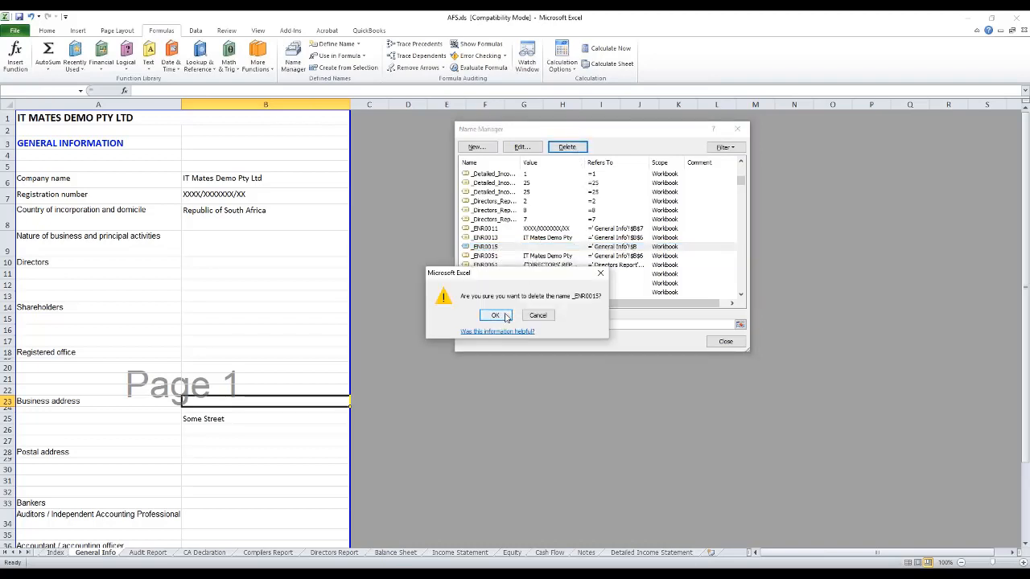
{"action": "left_click", "coordinate": [495, 316]}
{"action": "left_click", "coordinate": [725, 341]}
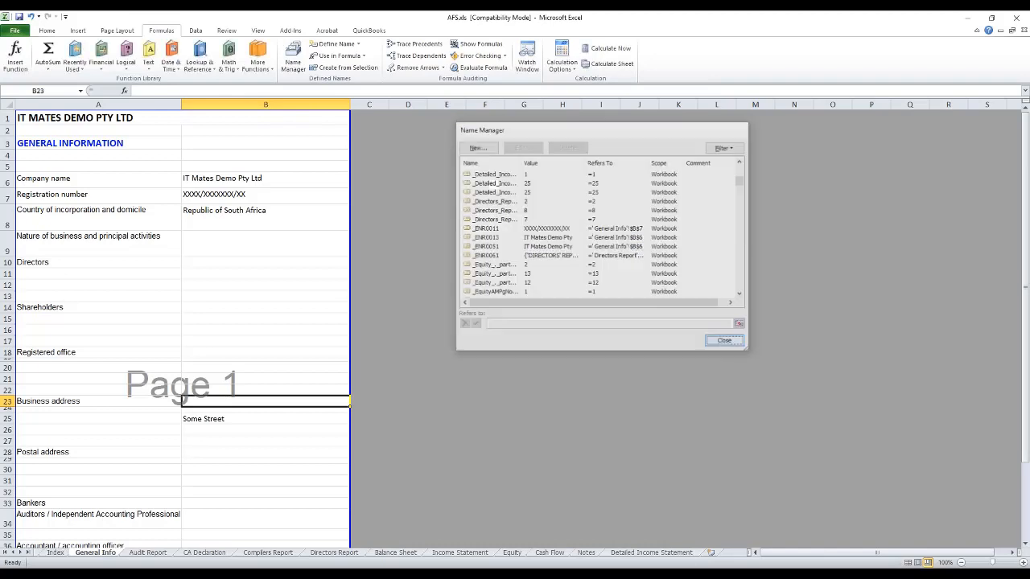
Step: Name the Some Street cell B25 _ENR0015, and save and close the AFS.xls workbook
{"action": "left_click", "coordinate": [221, 421]}
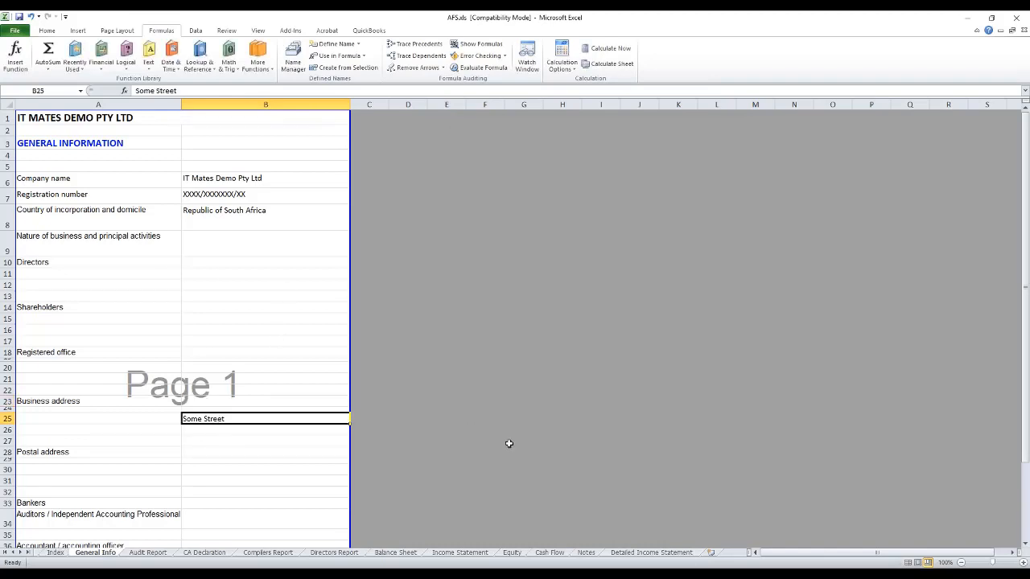
{"action": "left_click", "coordinate": [48, 90]}
{"action": "type", "text": "_ENR0015"}
{"action": "key", "text": "Return"}
{"action": "left_click", "coordinate": [1020, 21]}
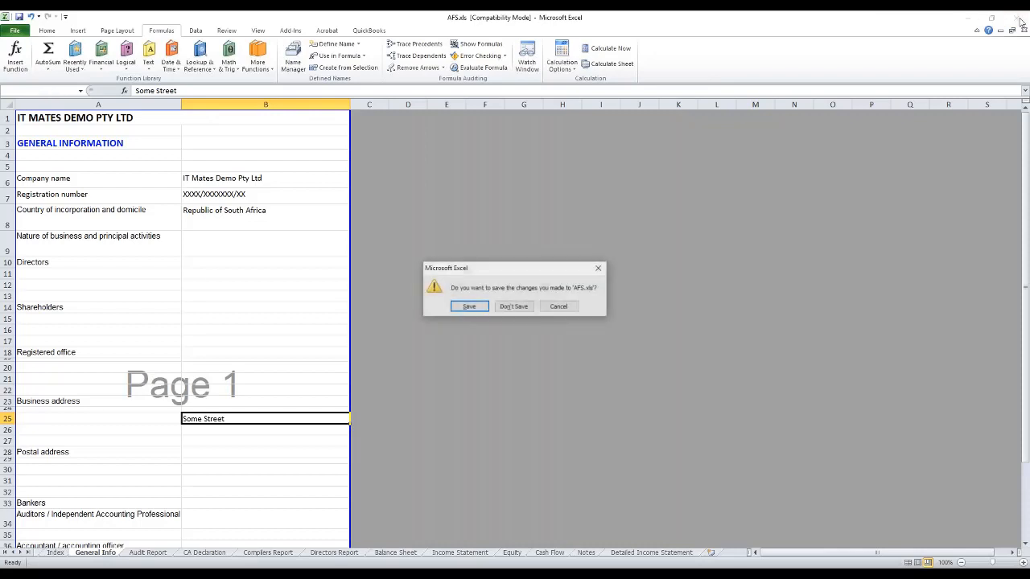
{"action": "left_click", "coordinate": [469, 307]}
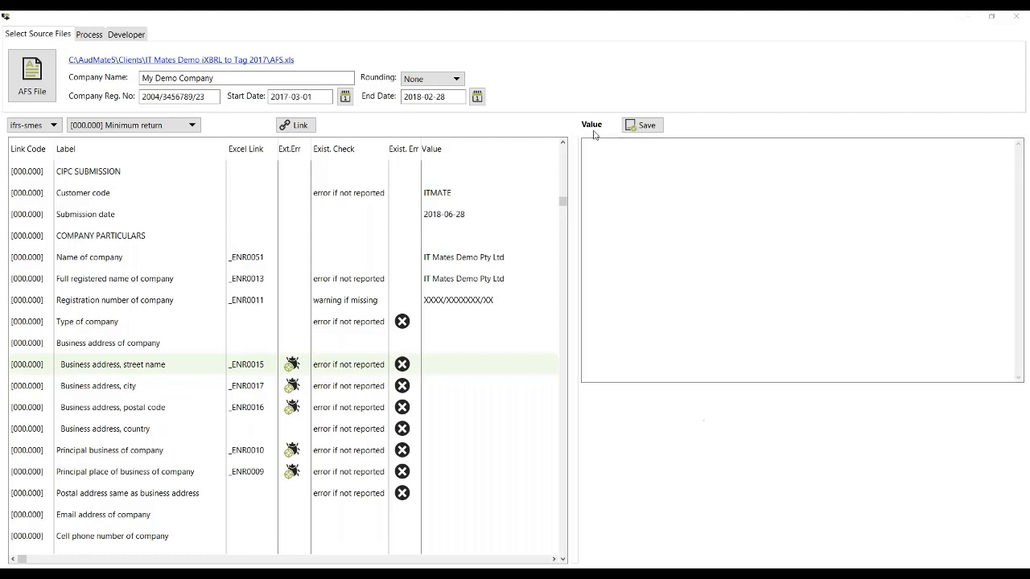
{"action": "left_click", "coordinate": [646, 152]}
{"action": "left_click", "coordinate": [243, 279]}
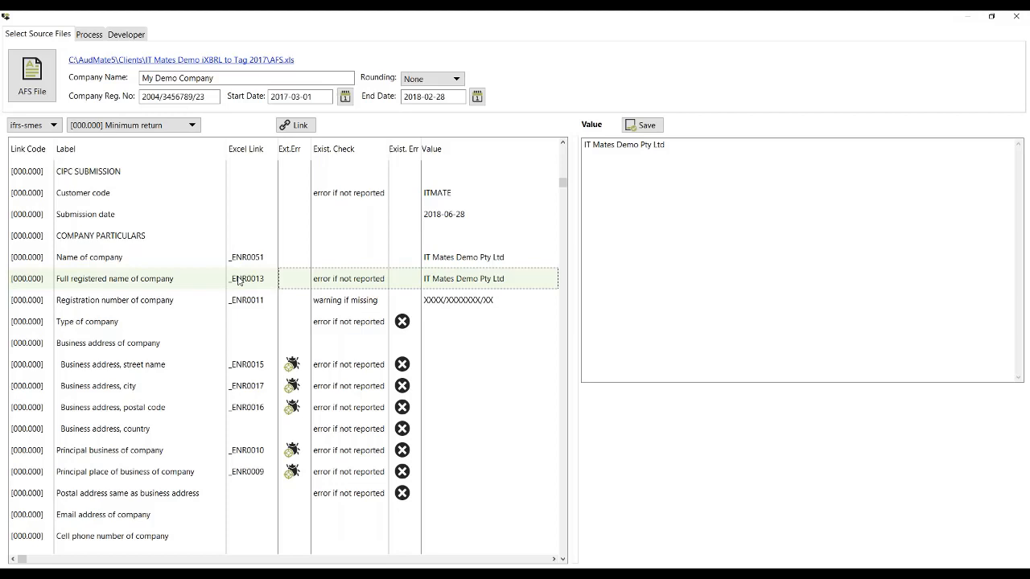
{"action": "key", "text": "alt+Tab"}
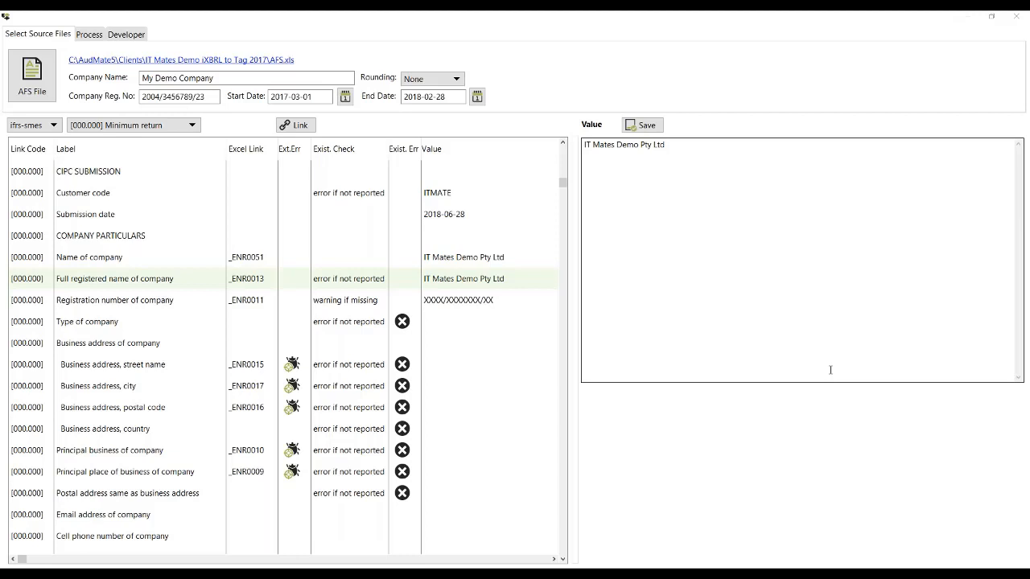
Step: Switch the minimum return's taxonomy between ifrs-full and ifrs-smes, finishing on ifrs-smes
{"action": "left_click", "coordinate": [53, 126]}
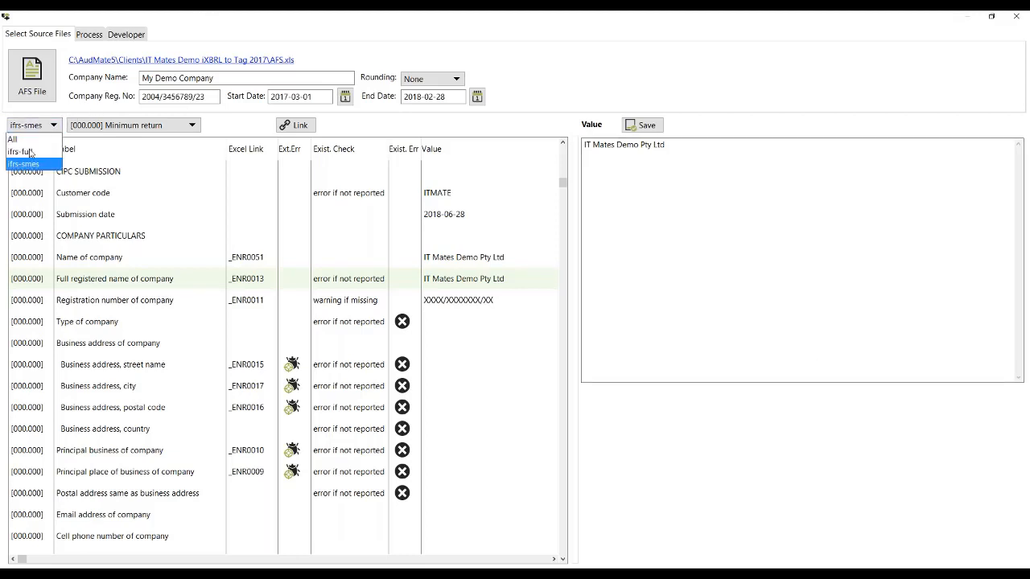
{"action": "left_click", "coordinate": [27, 152]}
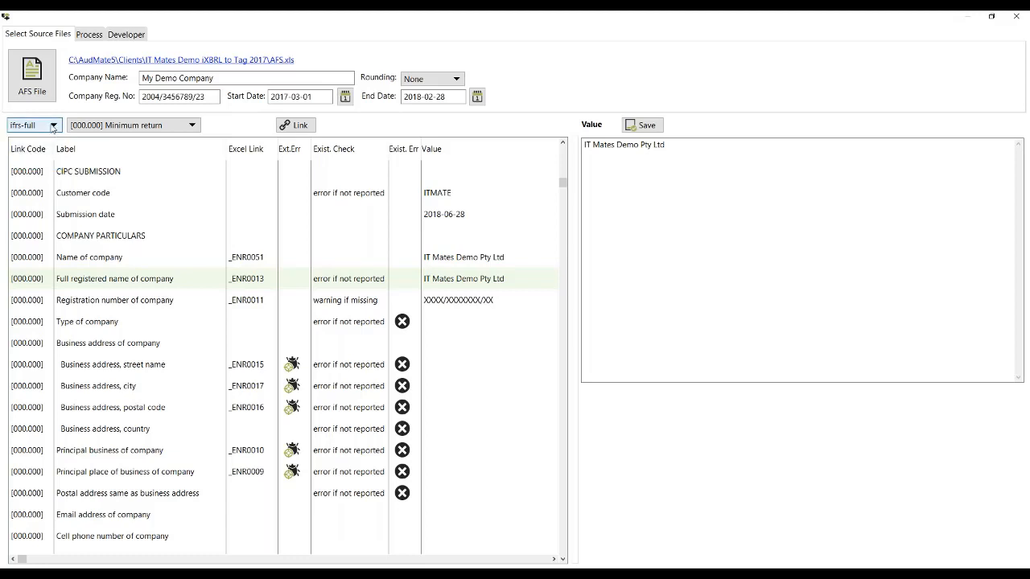
{"action": "left_click", "coordinate": [53, 126]}
{"action": "left_click", "coordinate": [27, 164]}
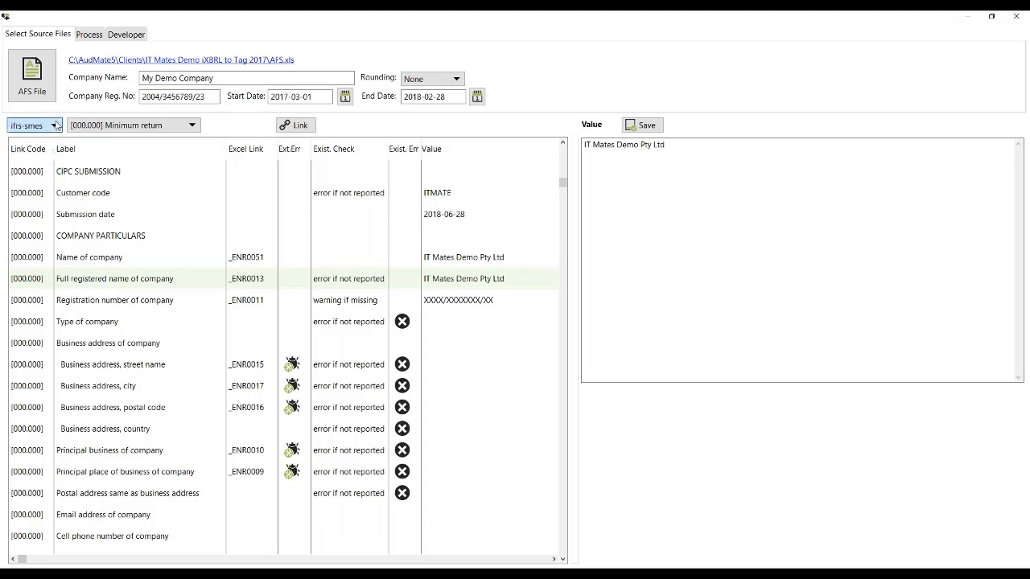
{"action": "left_click", "coordinate": [54, 126]}
{"action": "left_click", "coordinate": [39, 151]}
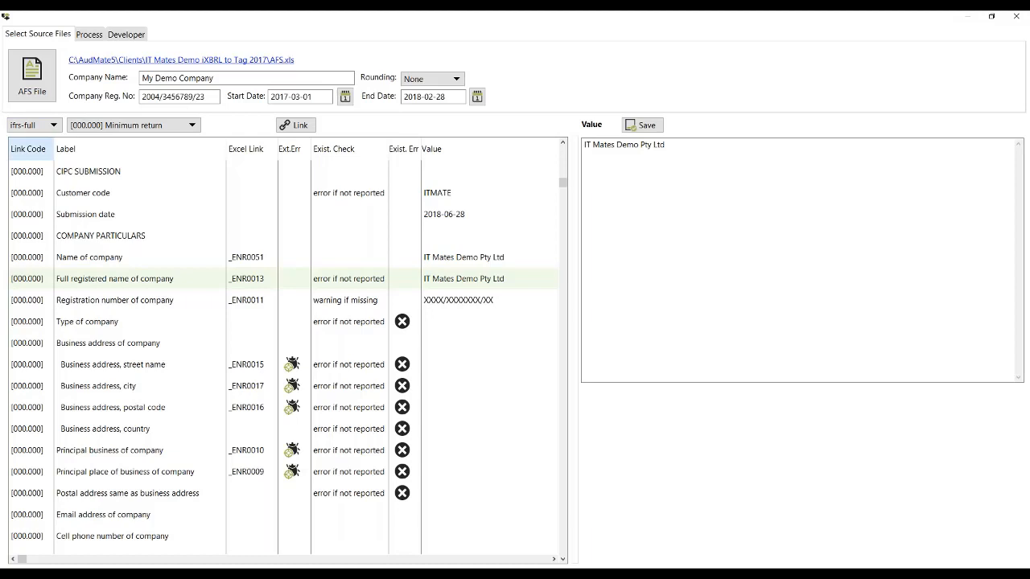
{"action": "left_click", "coordinate": [48, 126]}
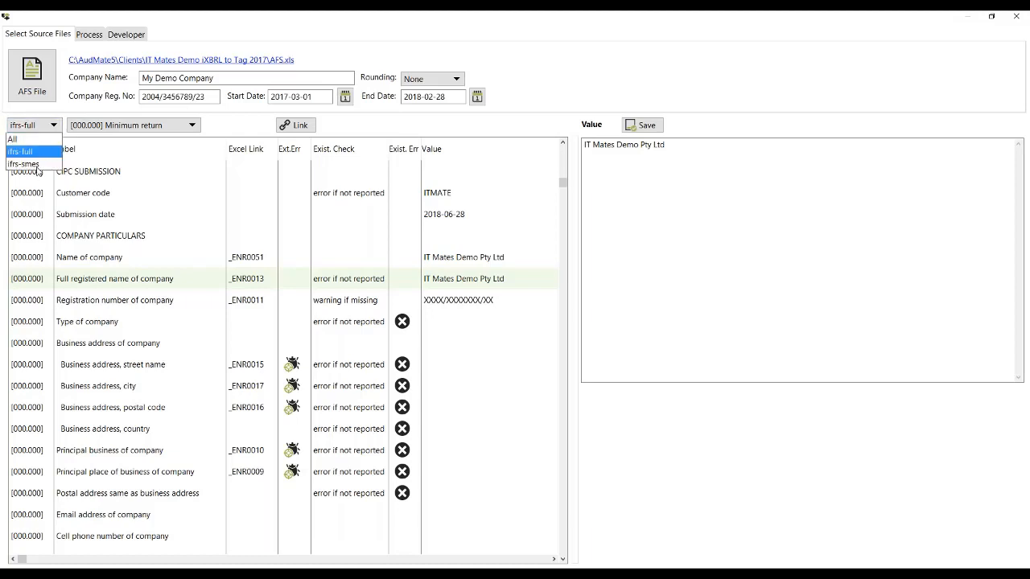
{"action": "left_click", "coordinate": [36, 165]}
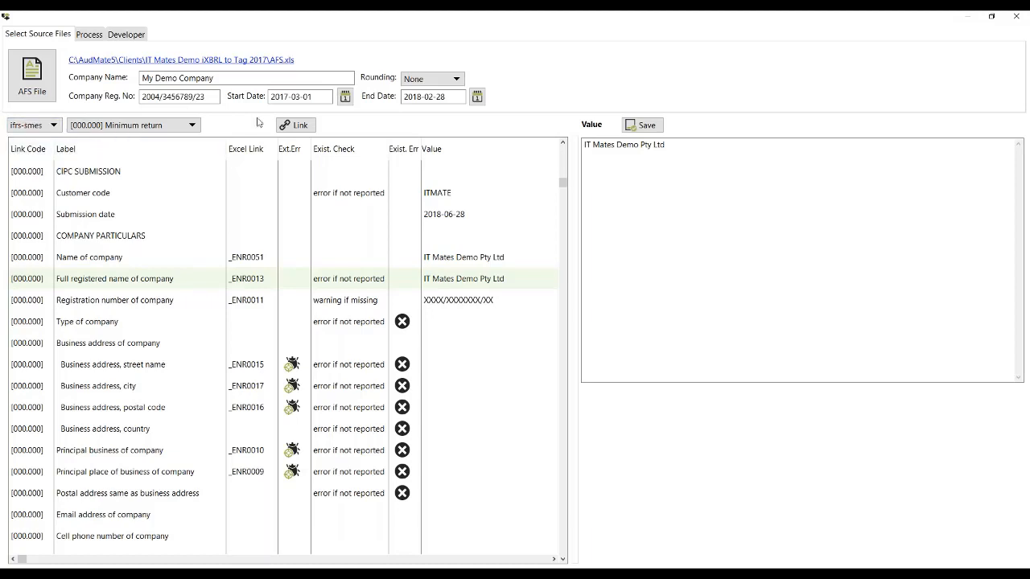